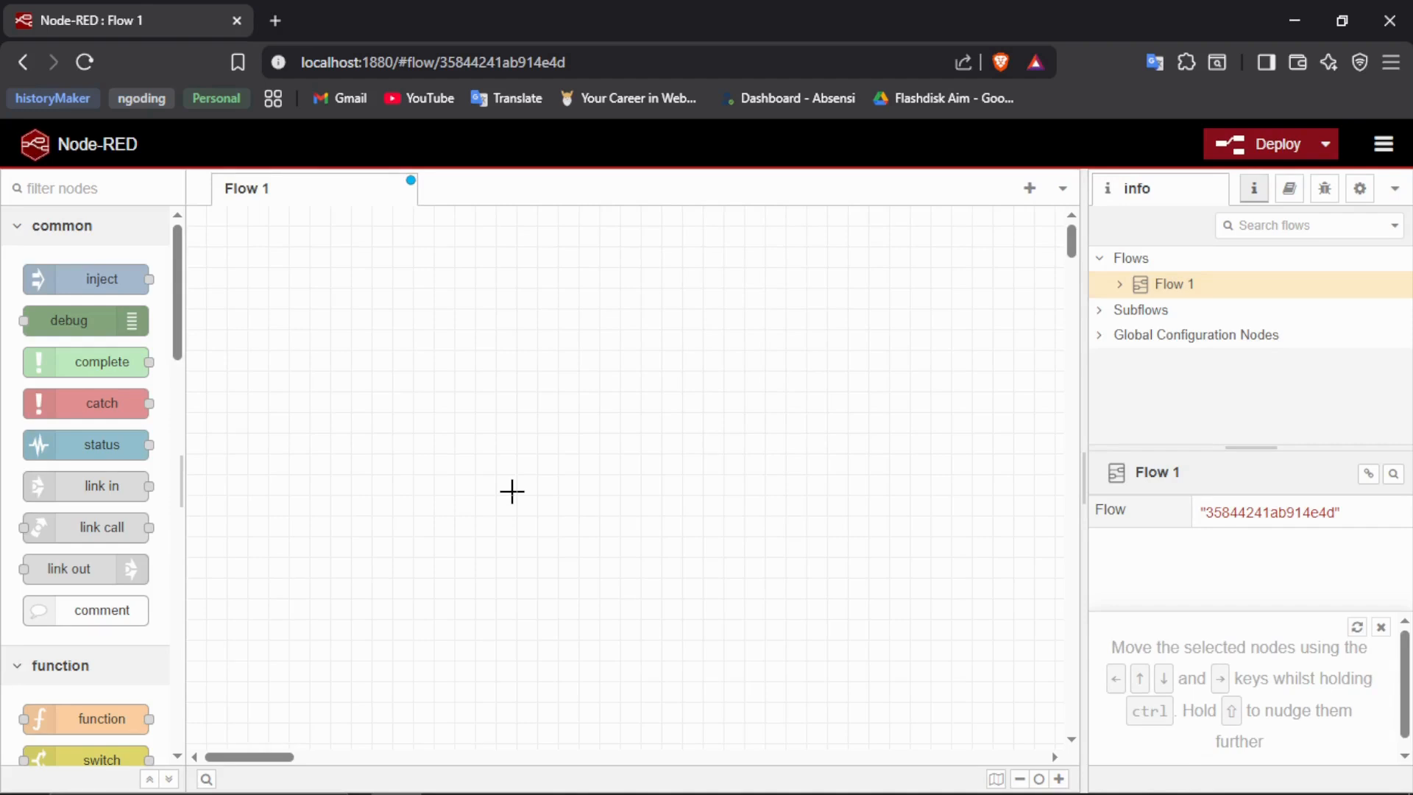
- Look through the node palette's categories, from common nodes to the network, sequence, parser and storage nodes
scroll(142, 542, down, 15)
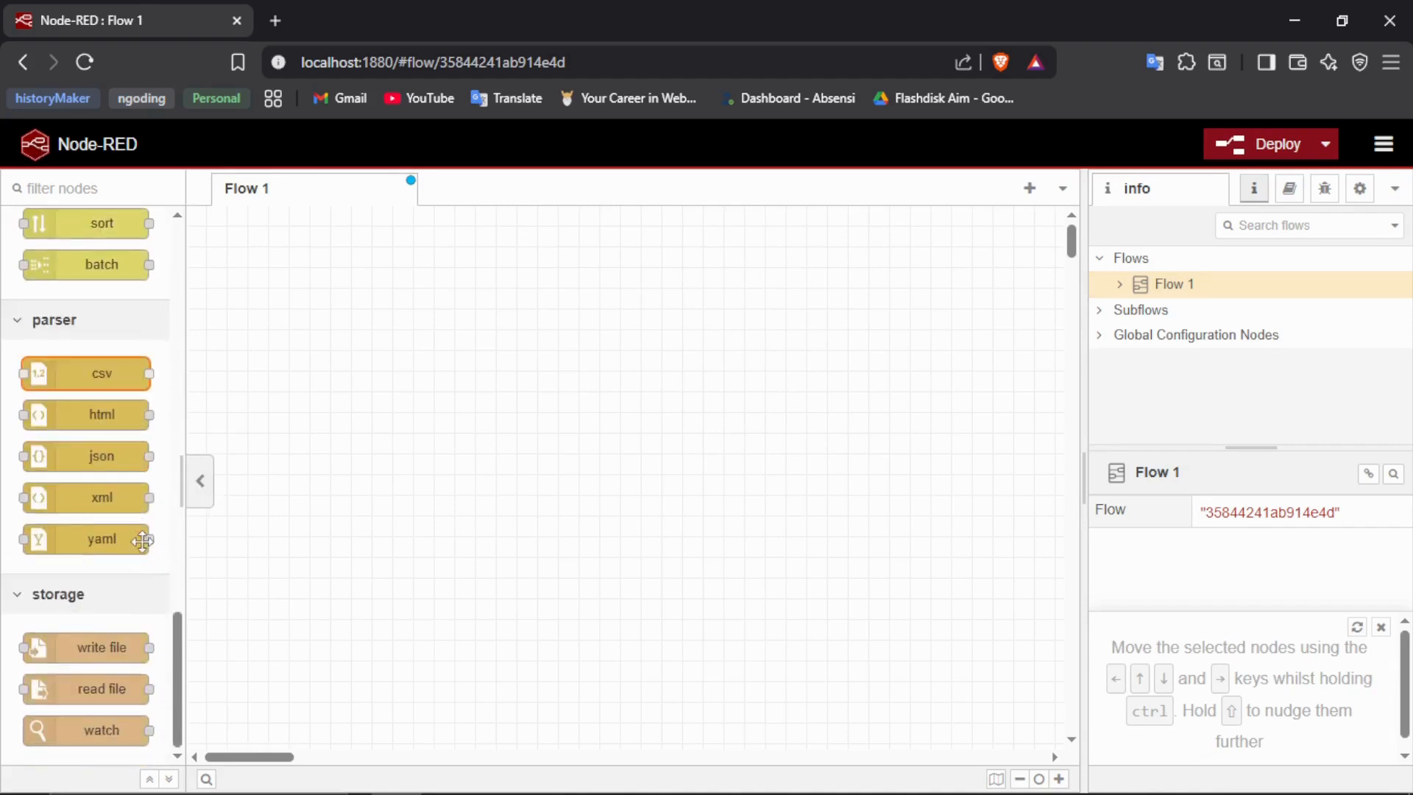
scroll(143, 542, up, 8)
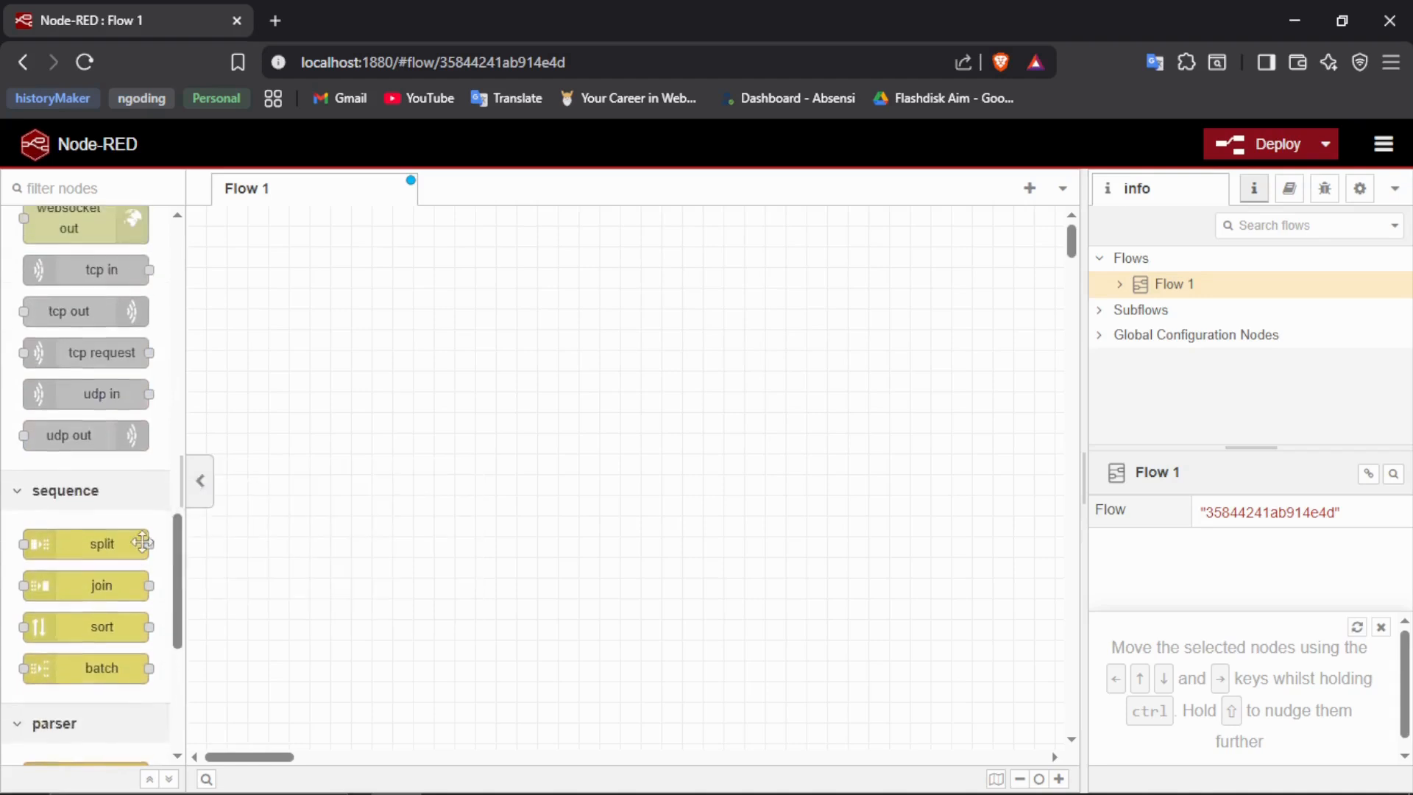
scroll(131, 368, up, 4)
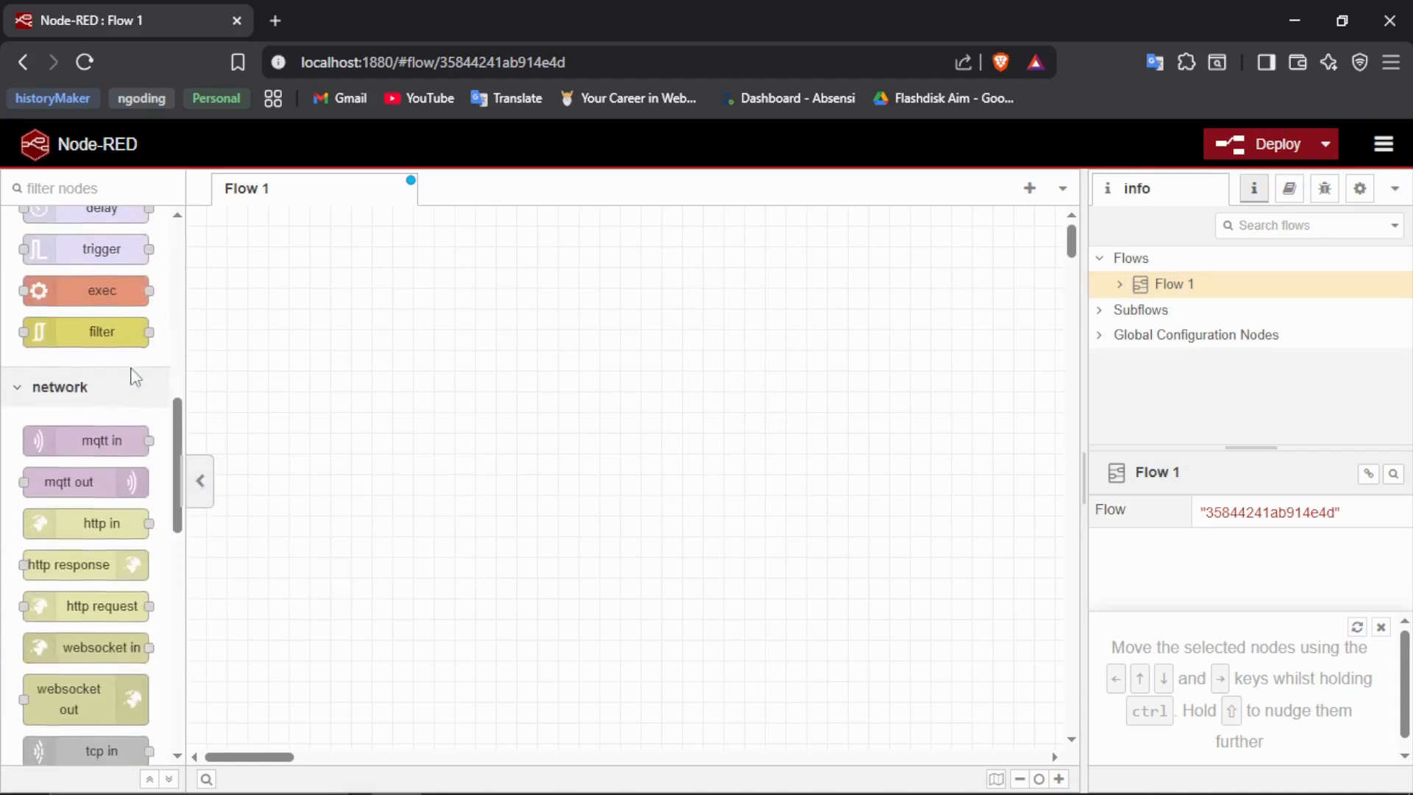
scroll(116, 541, down, 3)
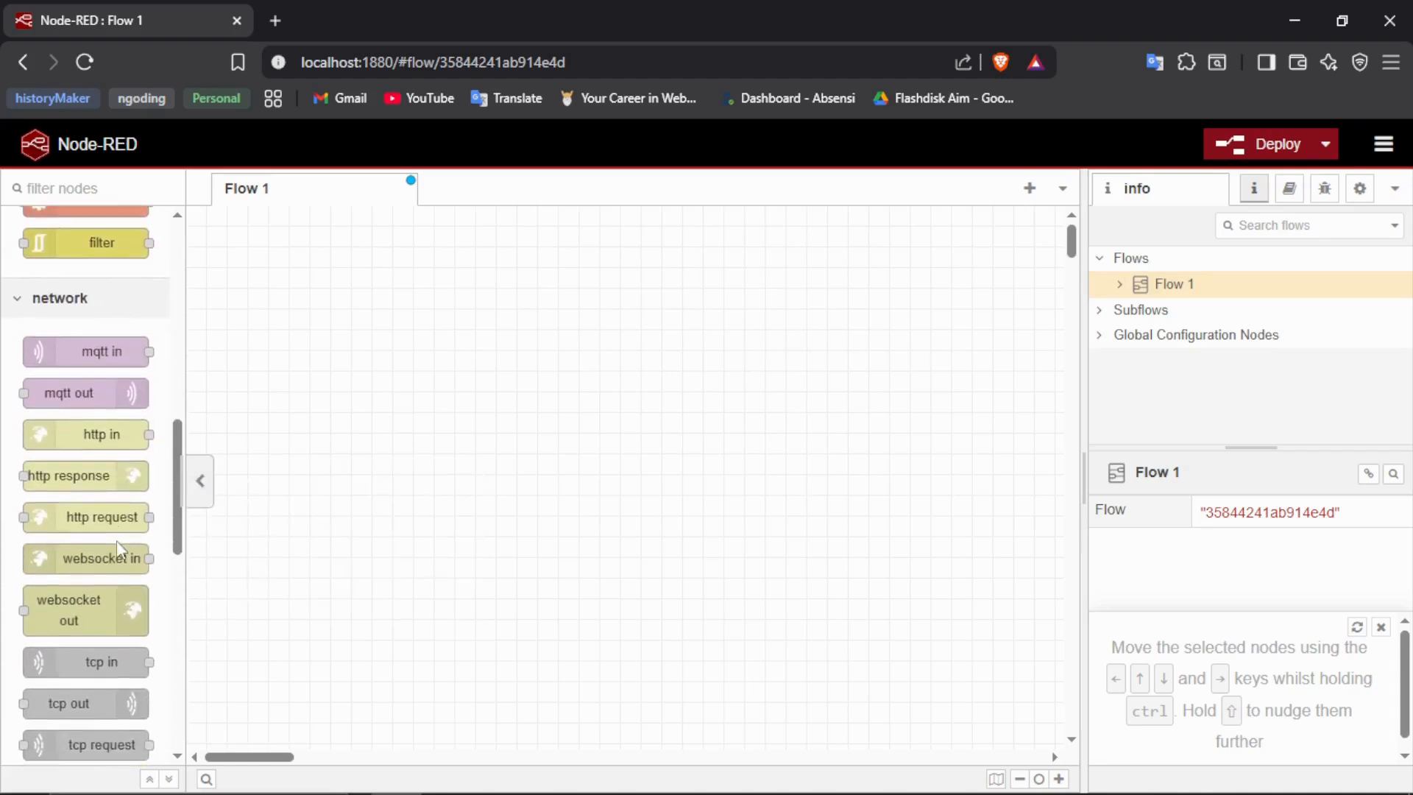
scroll(116, 544, up, 2)
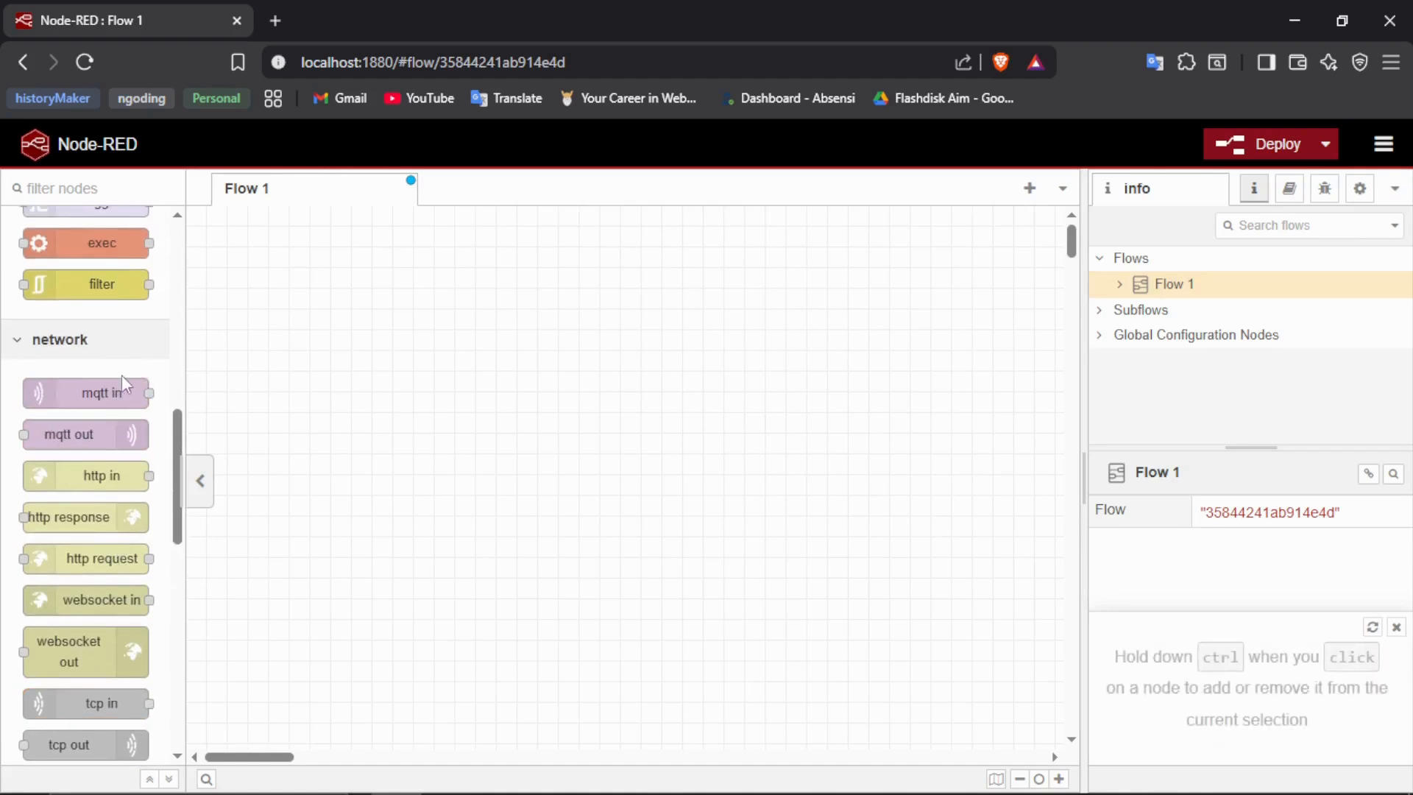
scroll(122, 377, up, 8)
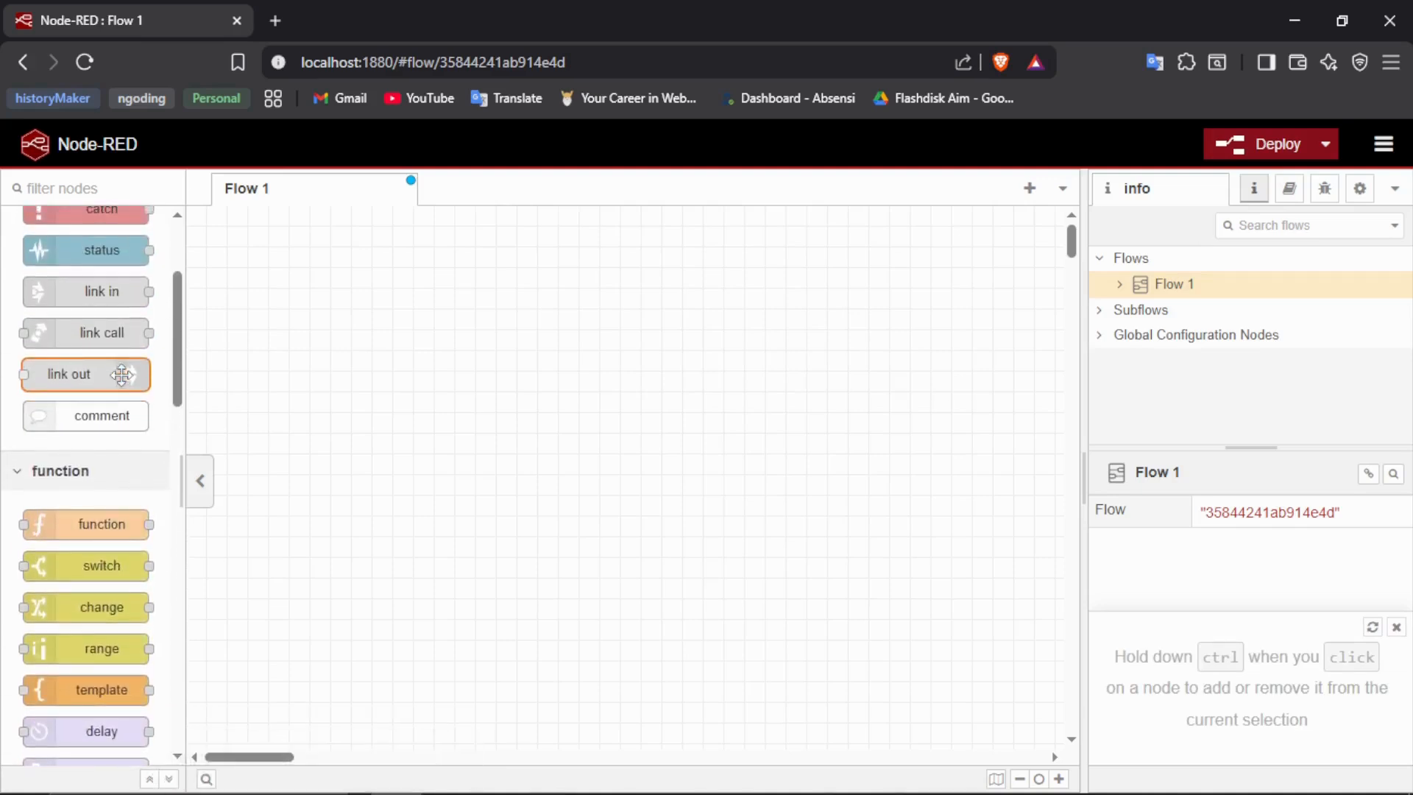
scroll(122, 374, up, 3)
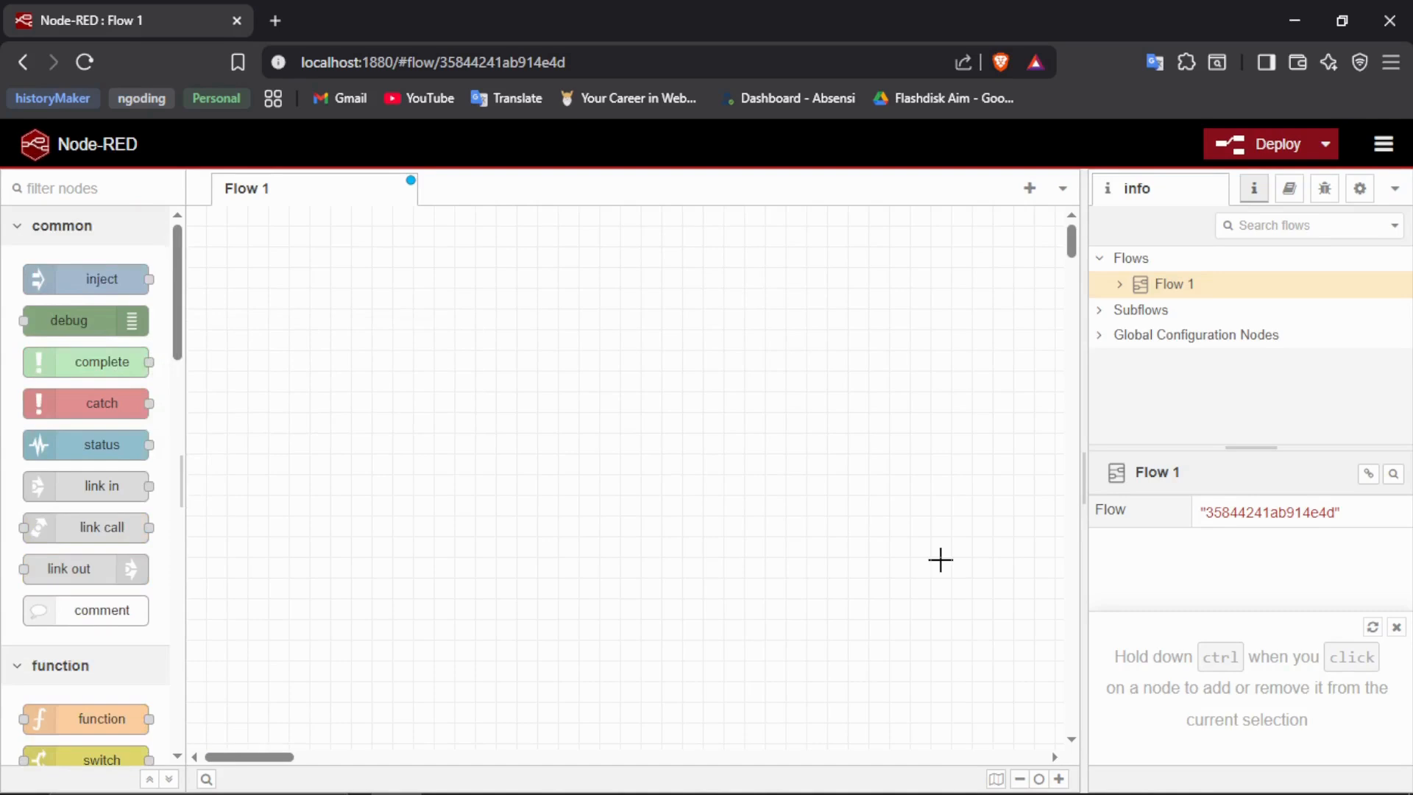
- Place an inject node on the Flow 1 workspace and an mqtt in node beside it
drag(110, 278, 501, 414)
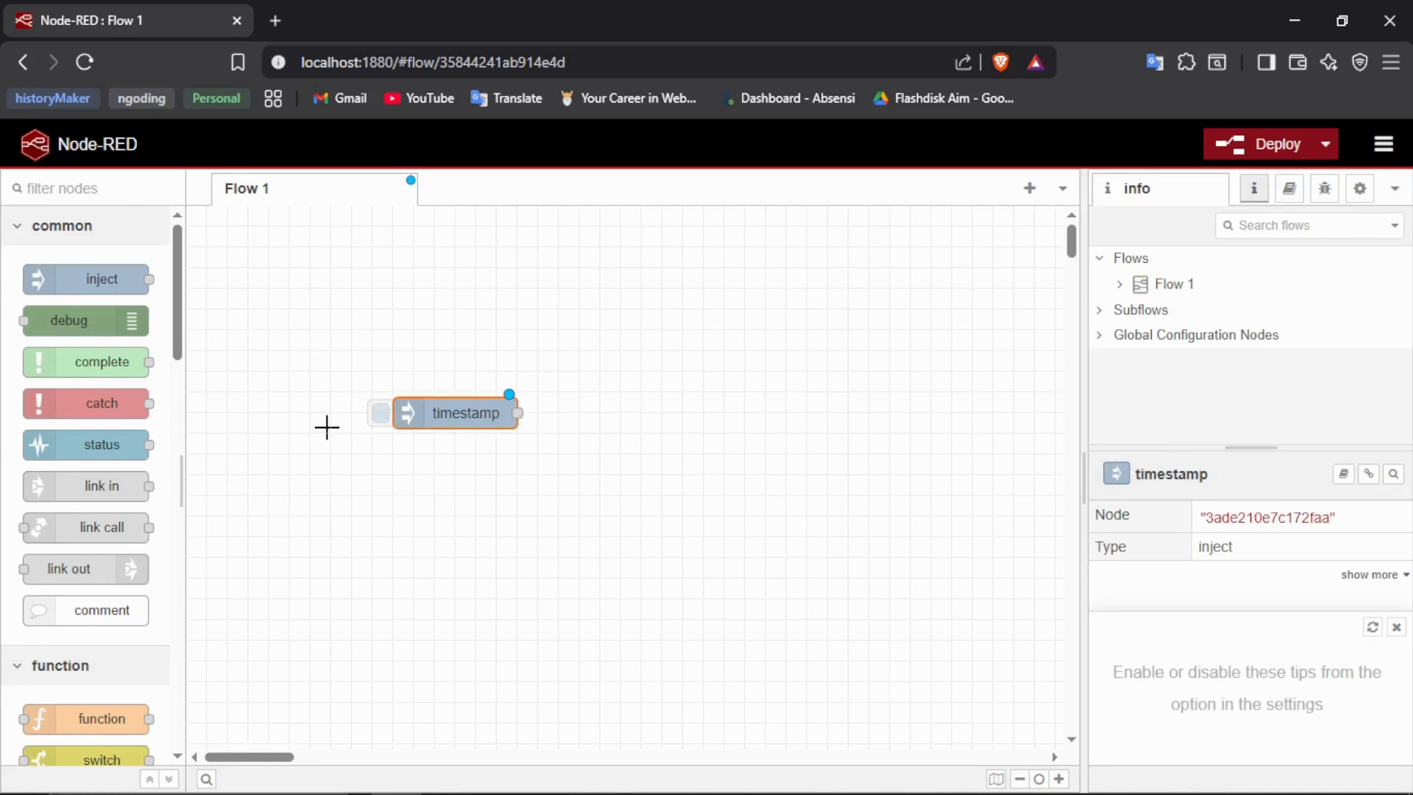
scroll(136, 409, down, 15)
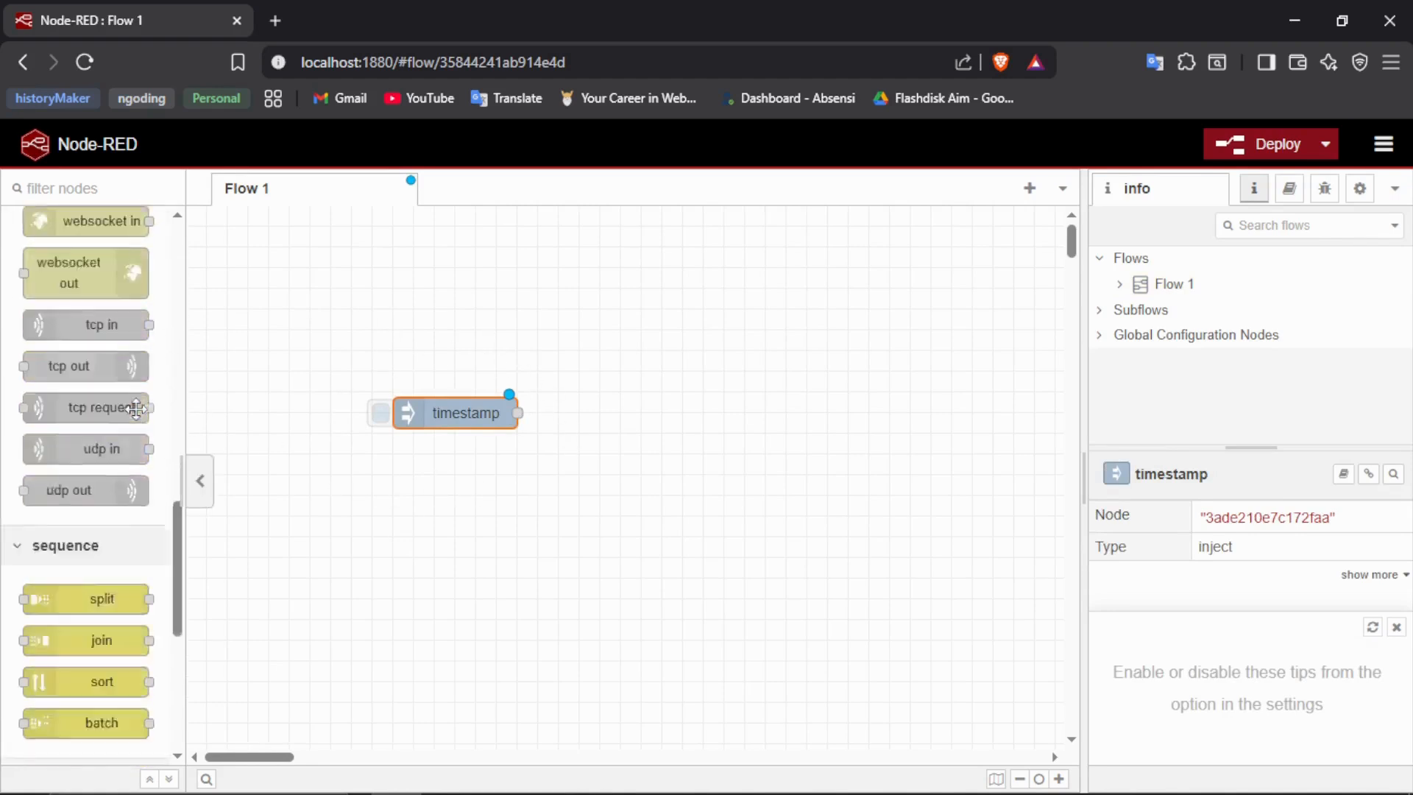
scroll(136, 409, down, 6)
scroll(137, 409, up, 9)
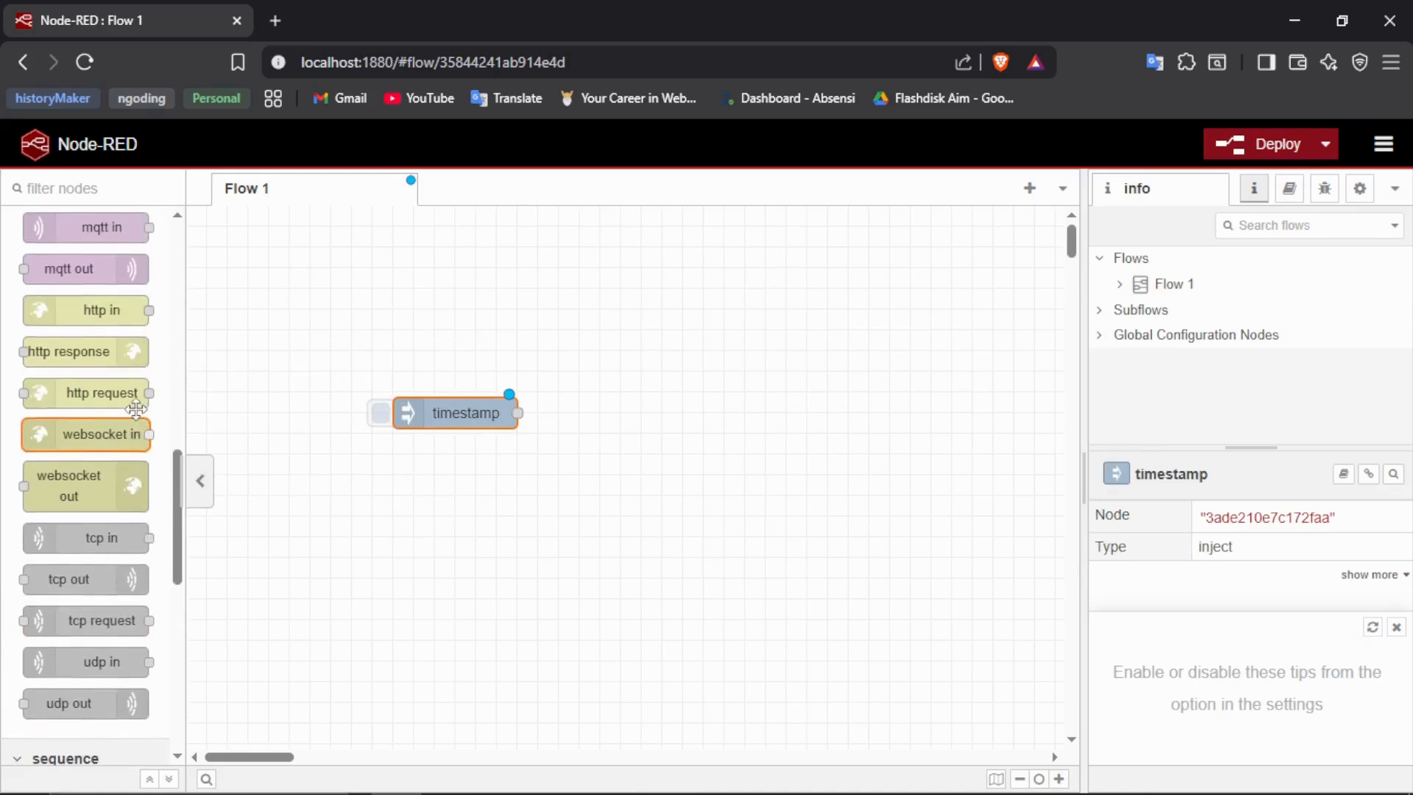
scroll(136, 409, up, 3)
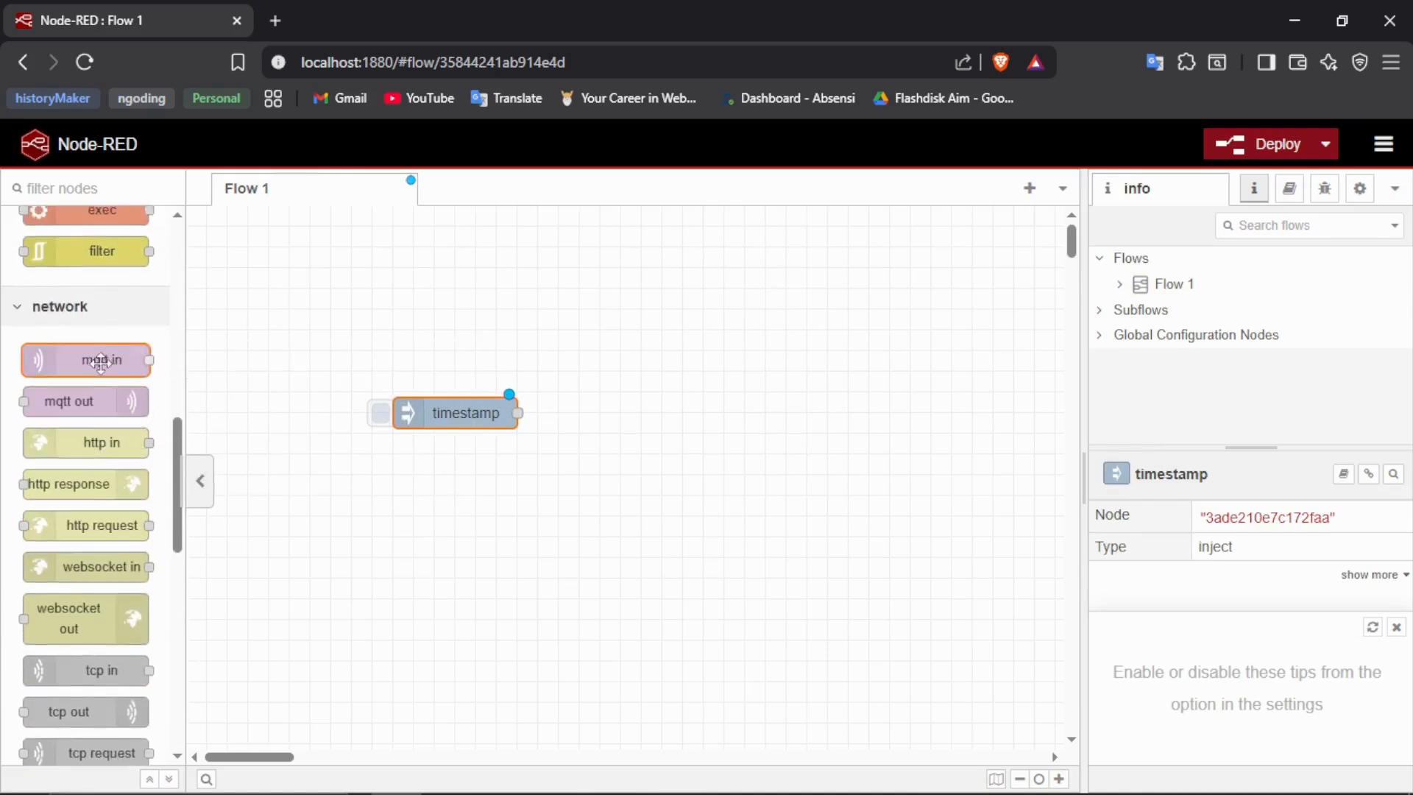
drag(100, 361, 645, 421)
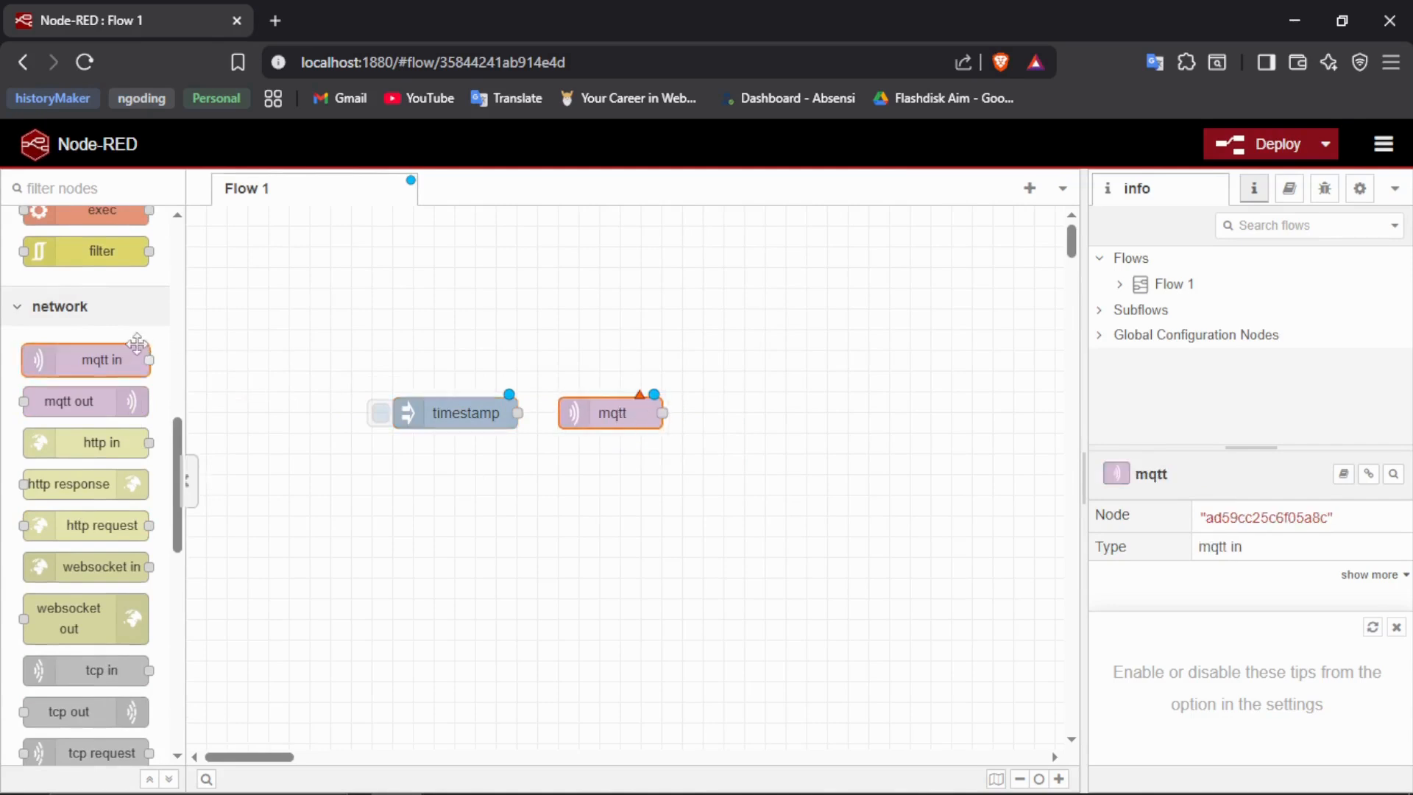
- Place an mqtt out node between the inject and mqtt in nodes, and a debug node after the mqtt in node
drag(58, 401, 780, 420)
drag(631, 450, 651, 409)
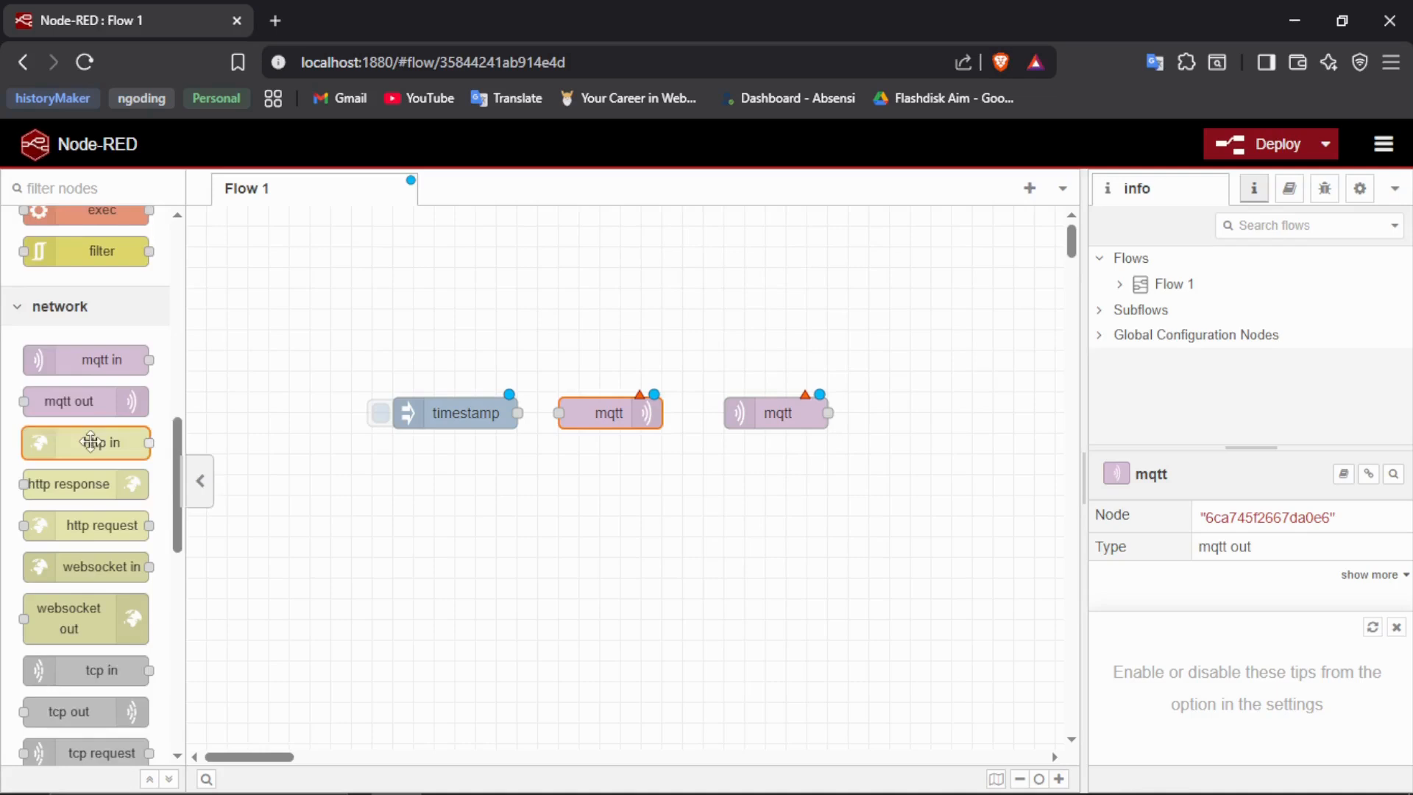
scroll(90, 440, up, 10)
scroll(90, 440, down, 1)
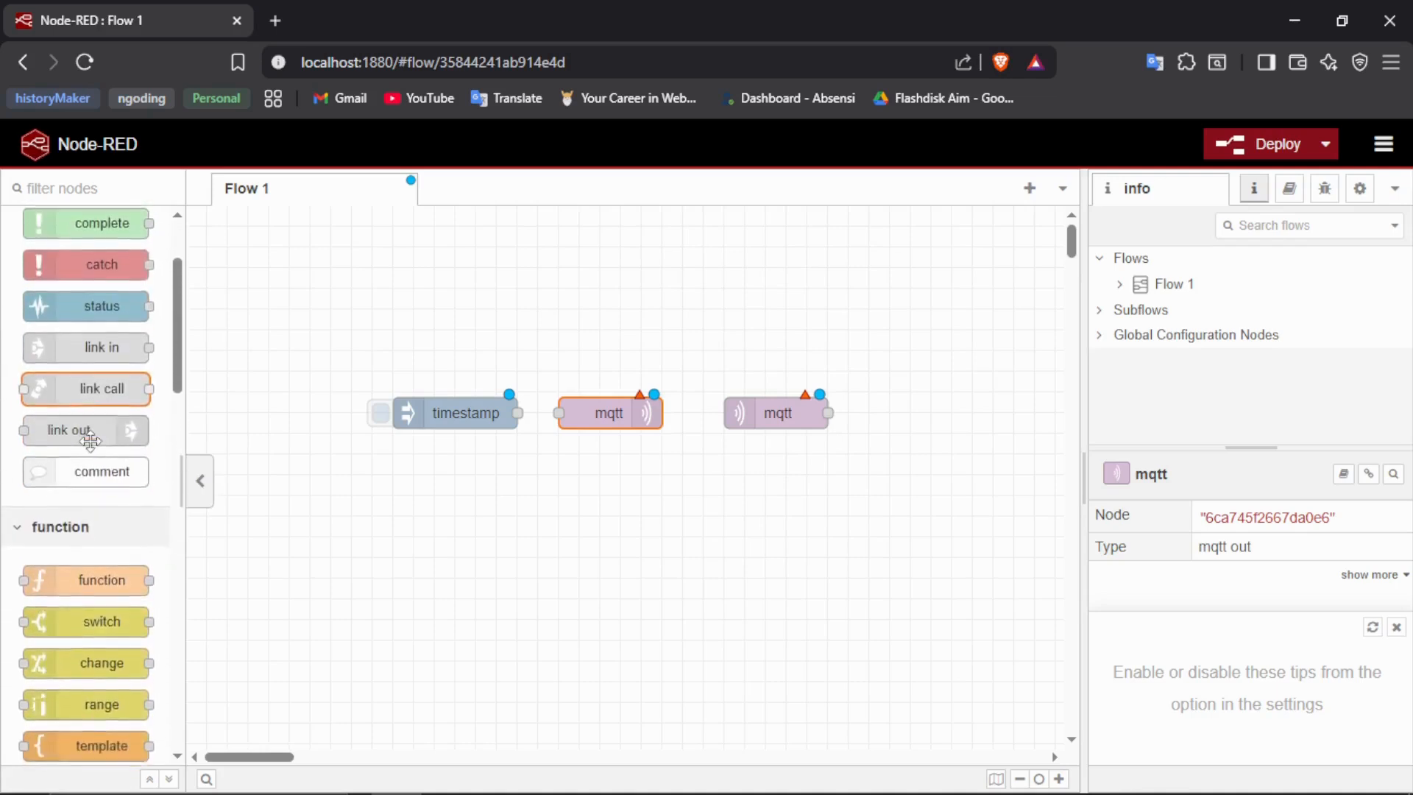
scroll(90, 440, up, 3)
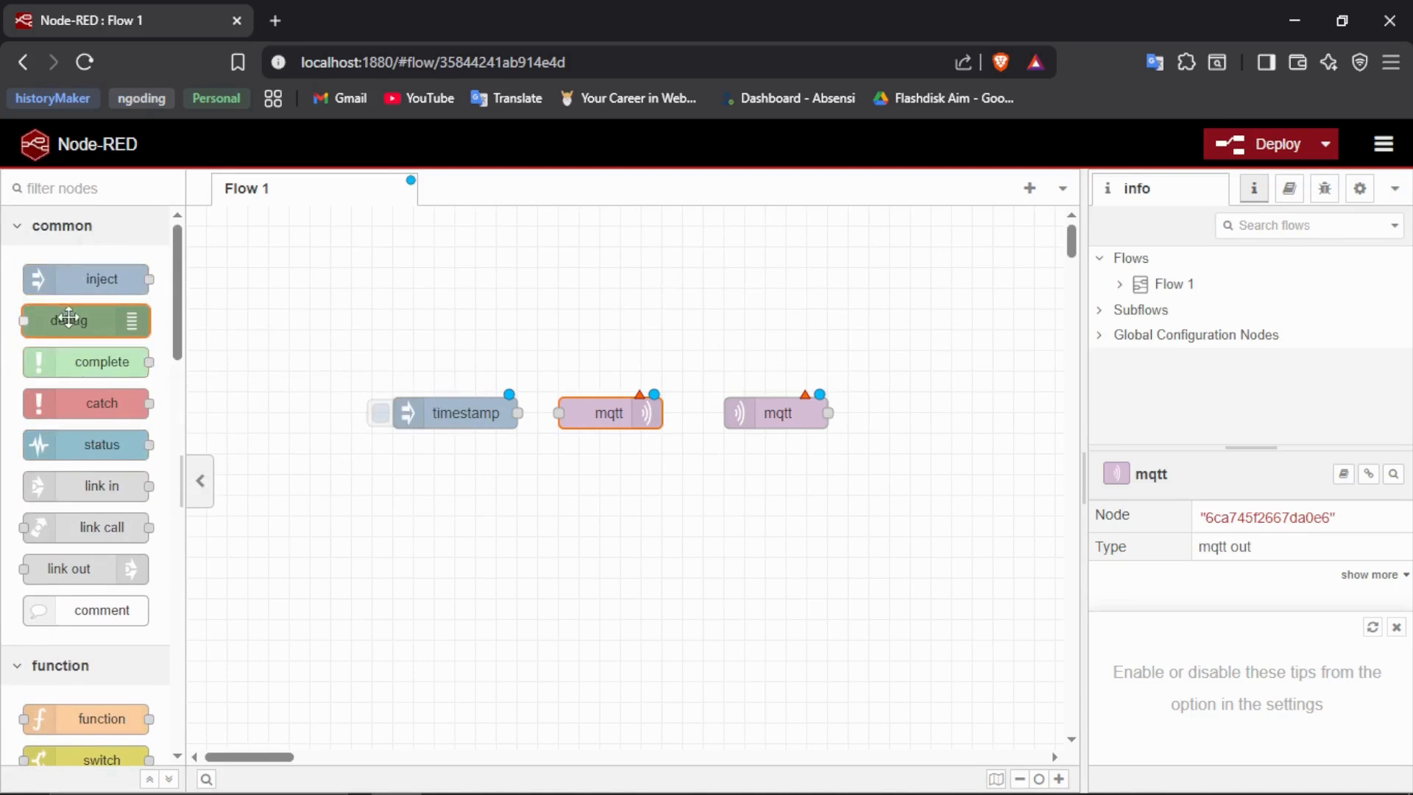
drag(62, 313, 942, 410)
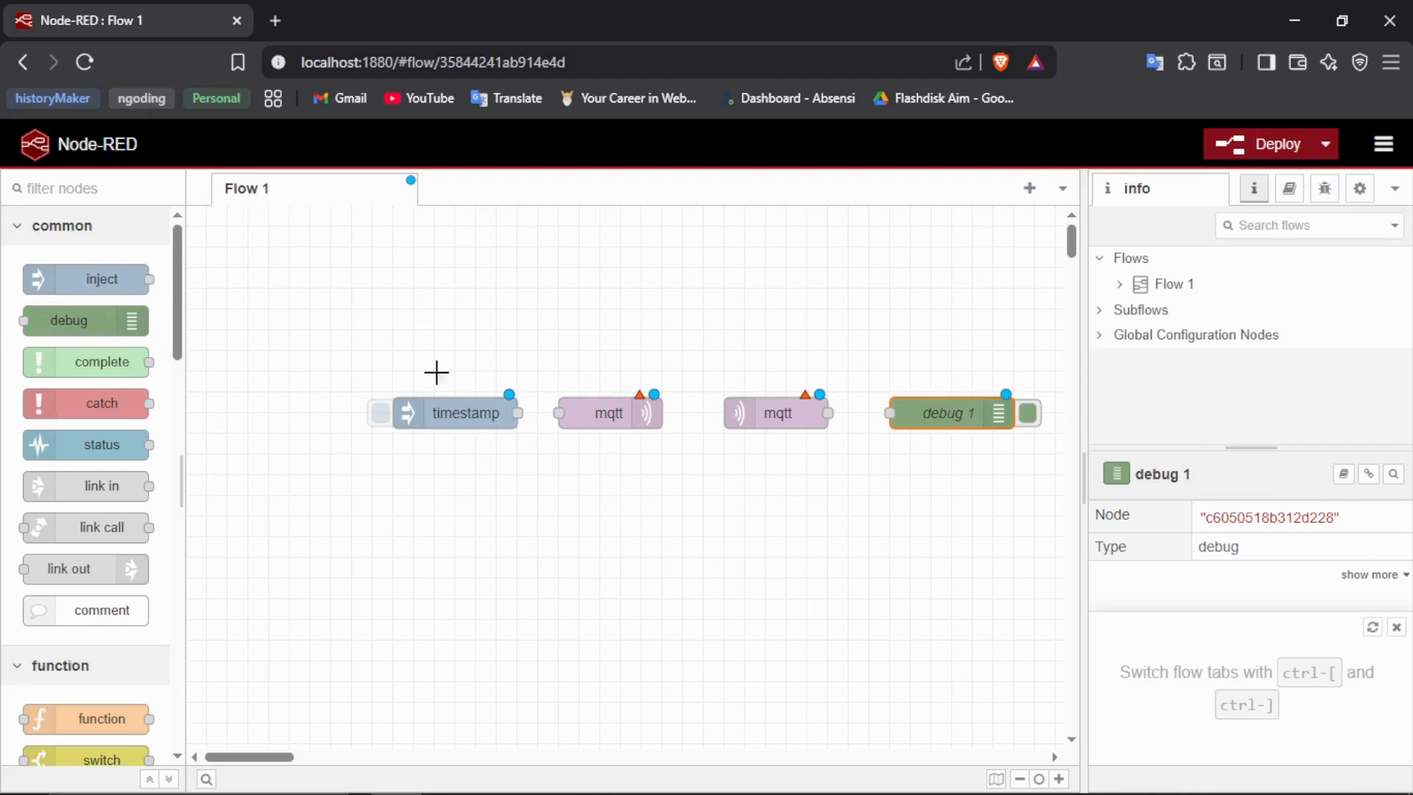
- Configure the inject node with the name Ruang Tamu, a string payload of 20 and the topic suhu
double_click(479, 412)
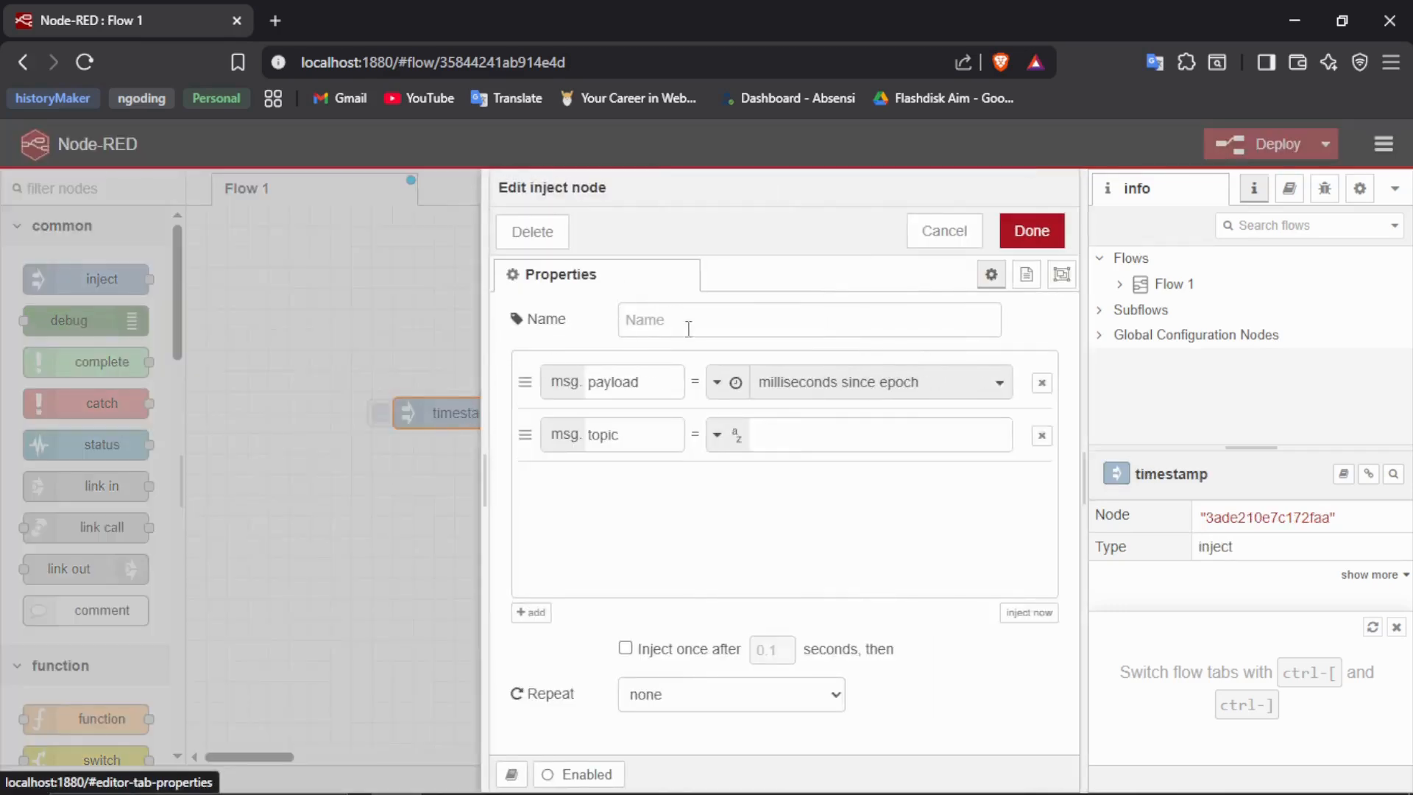
click(696, 319)
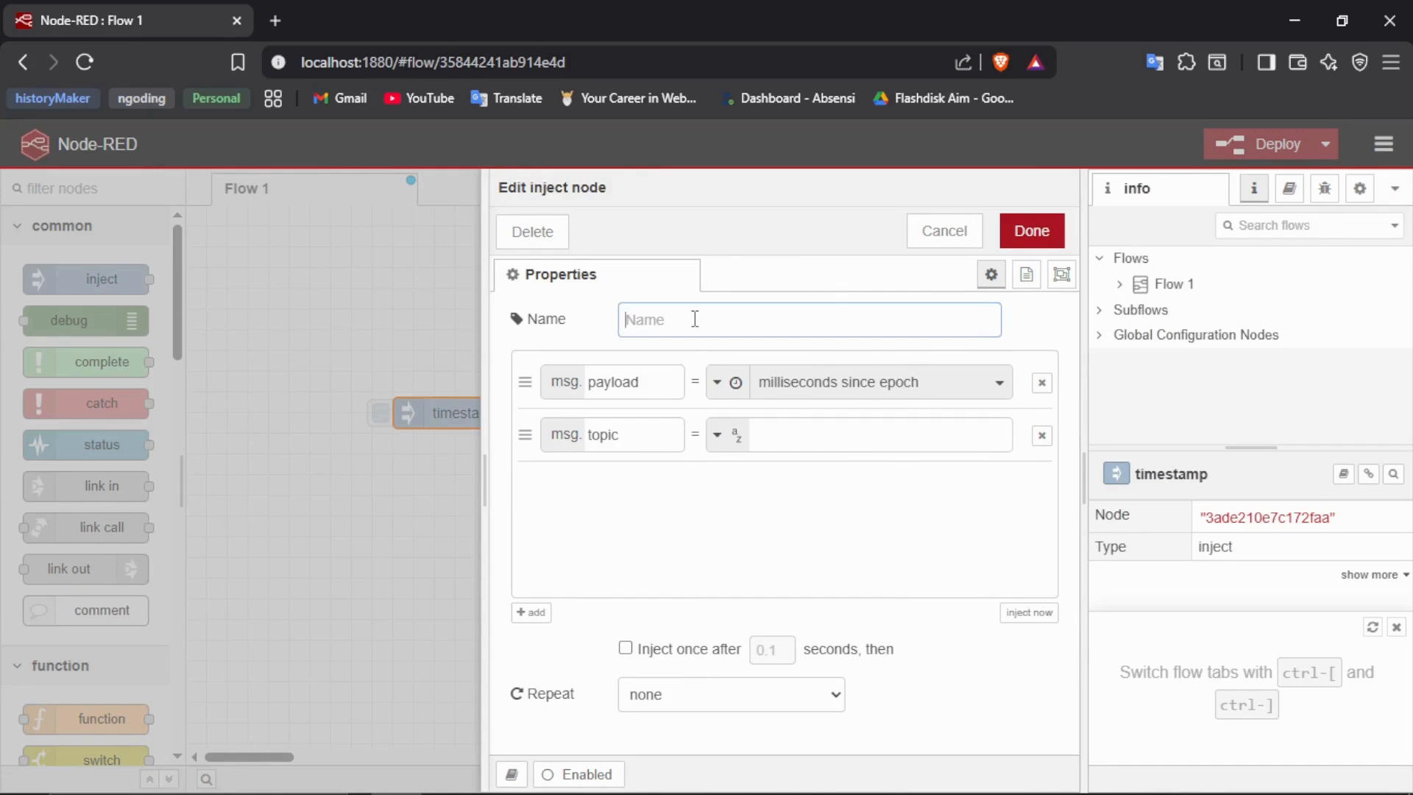
text(Ruang Tamu)
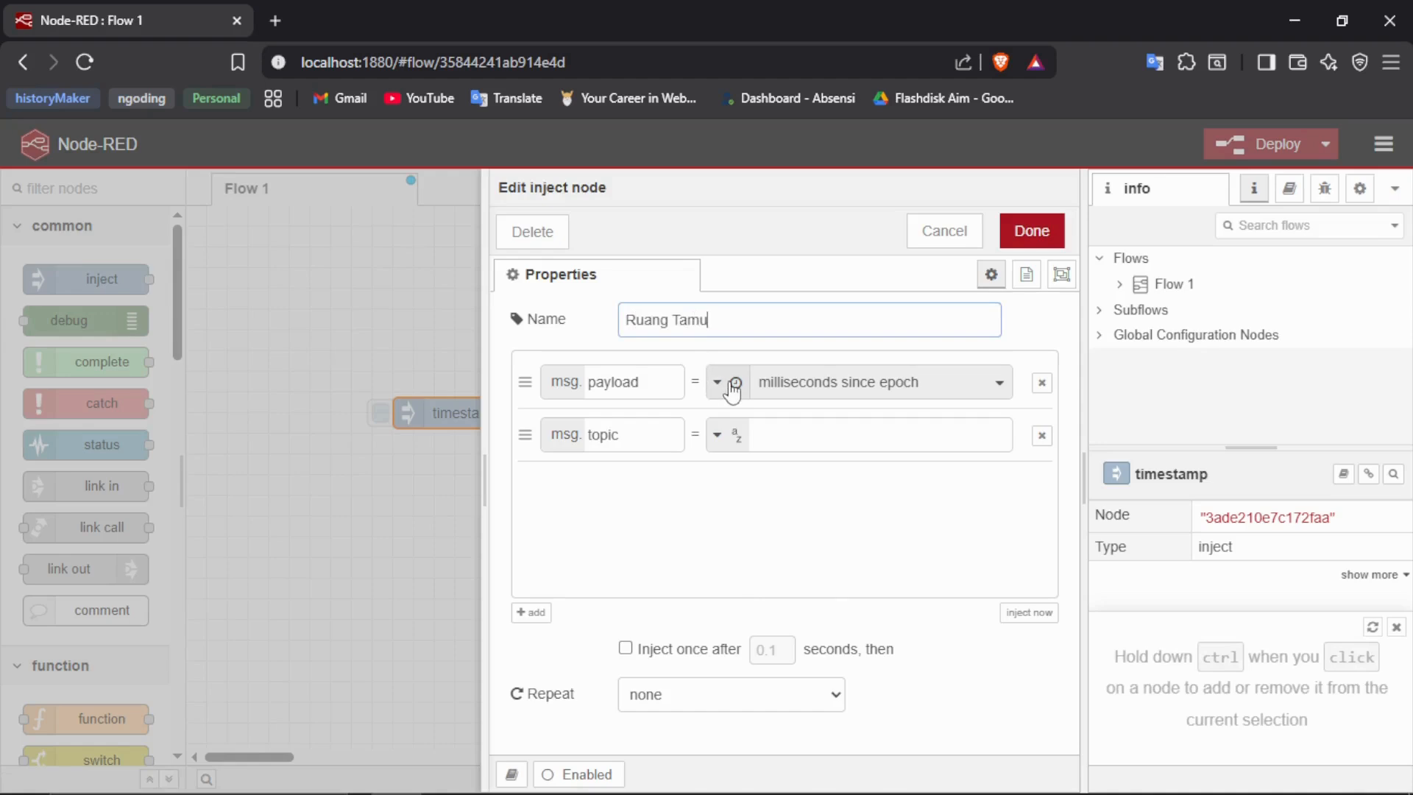
click(716, 382)
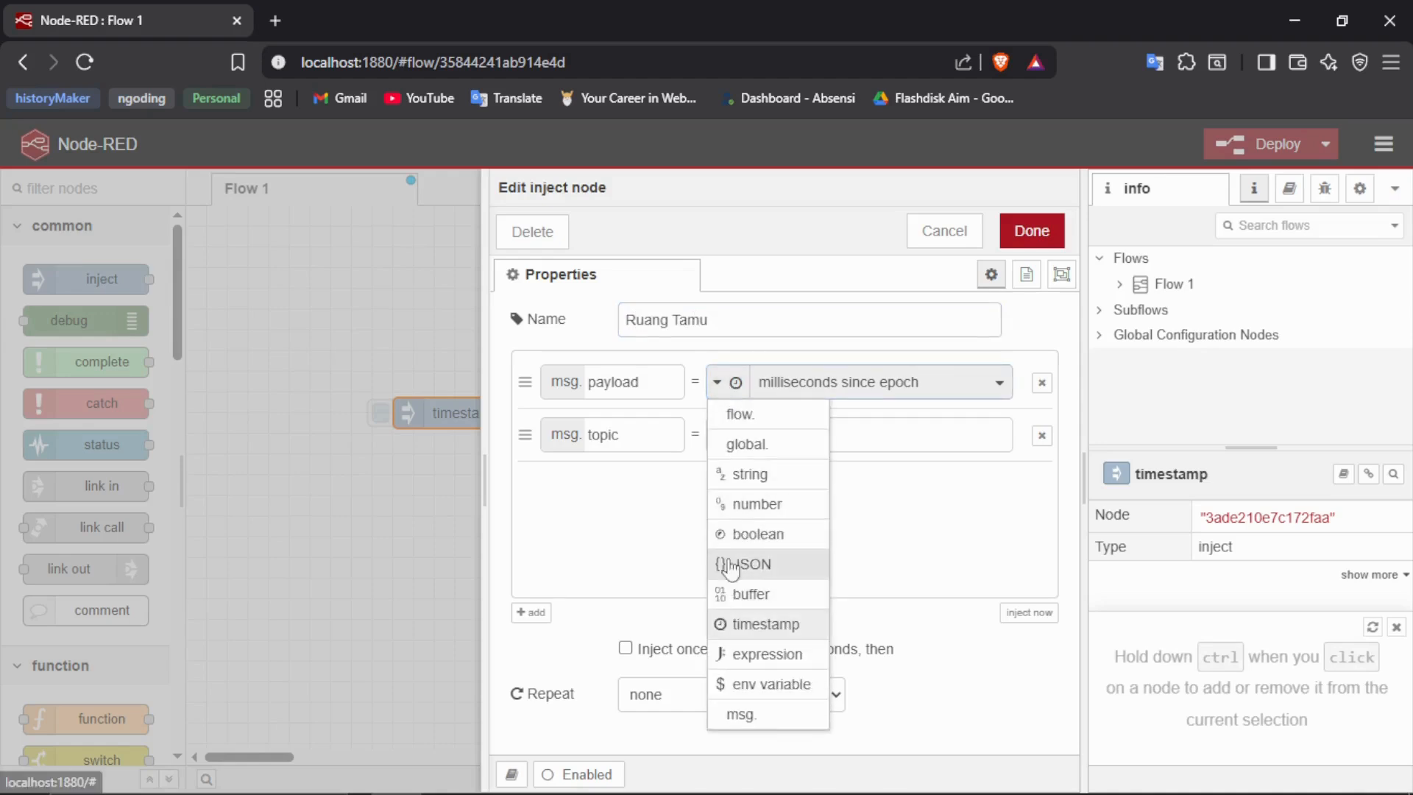
click(736, 473)
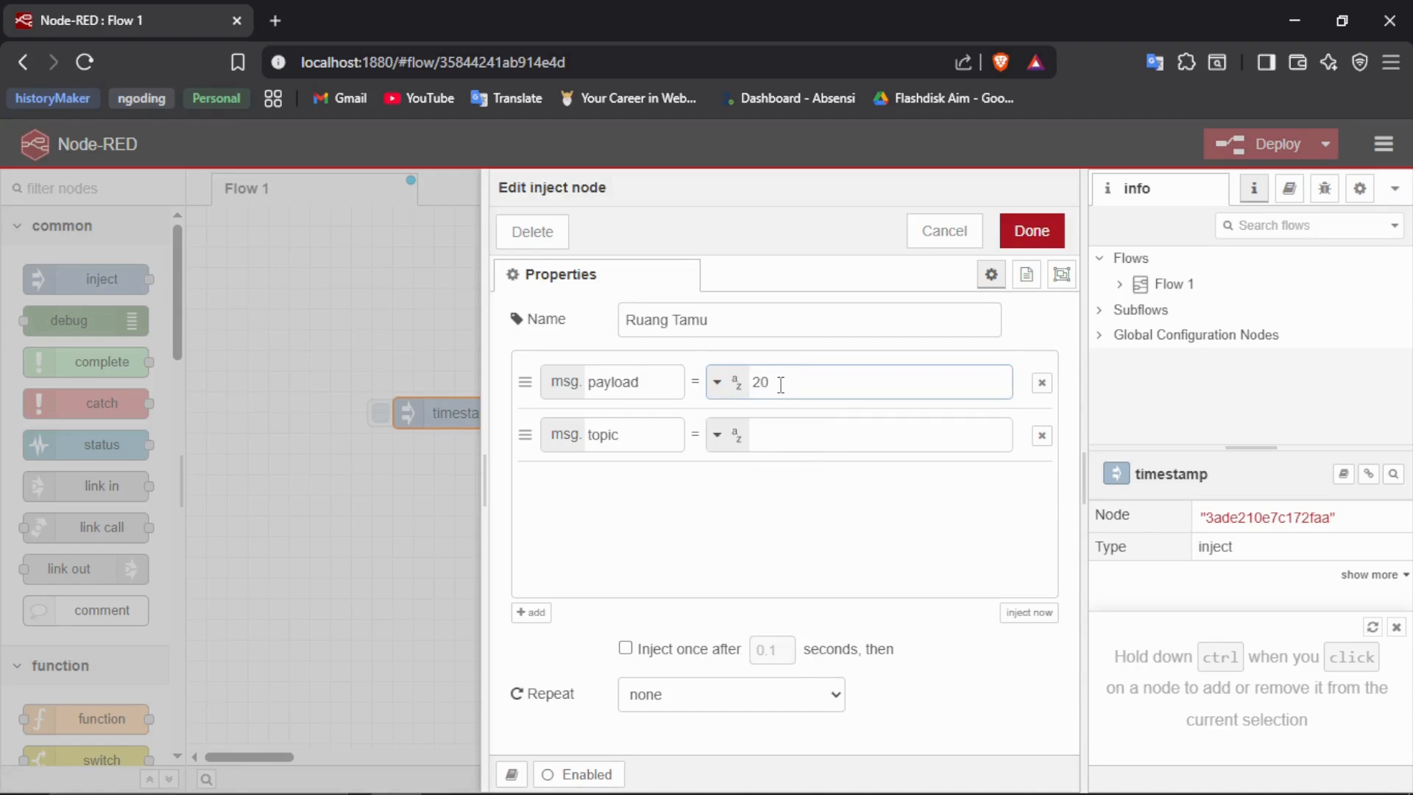
click(779, 432)
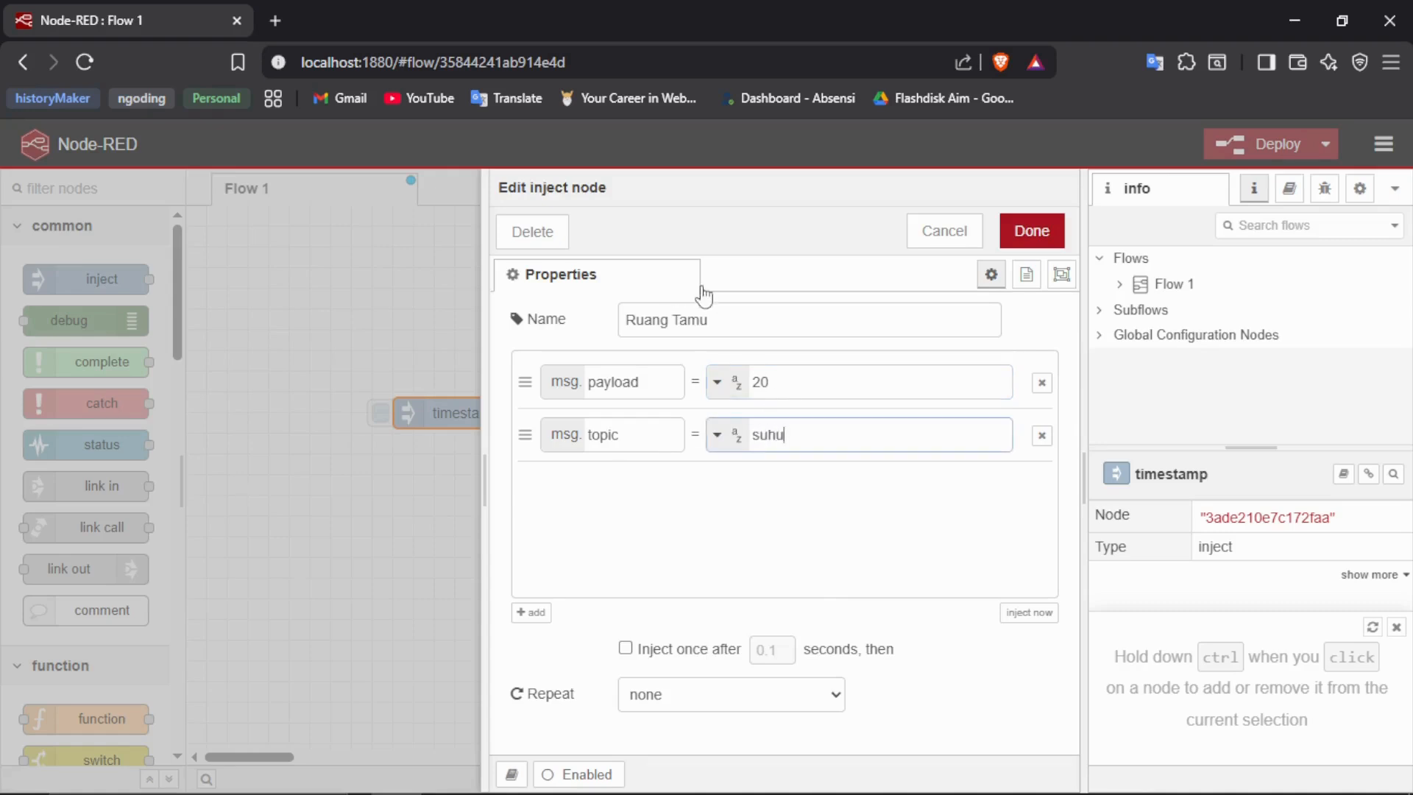
click(1019, 234)
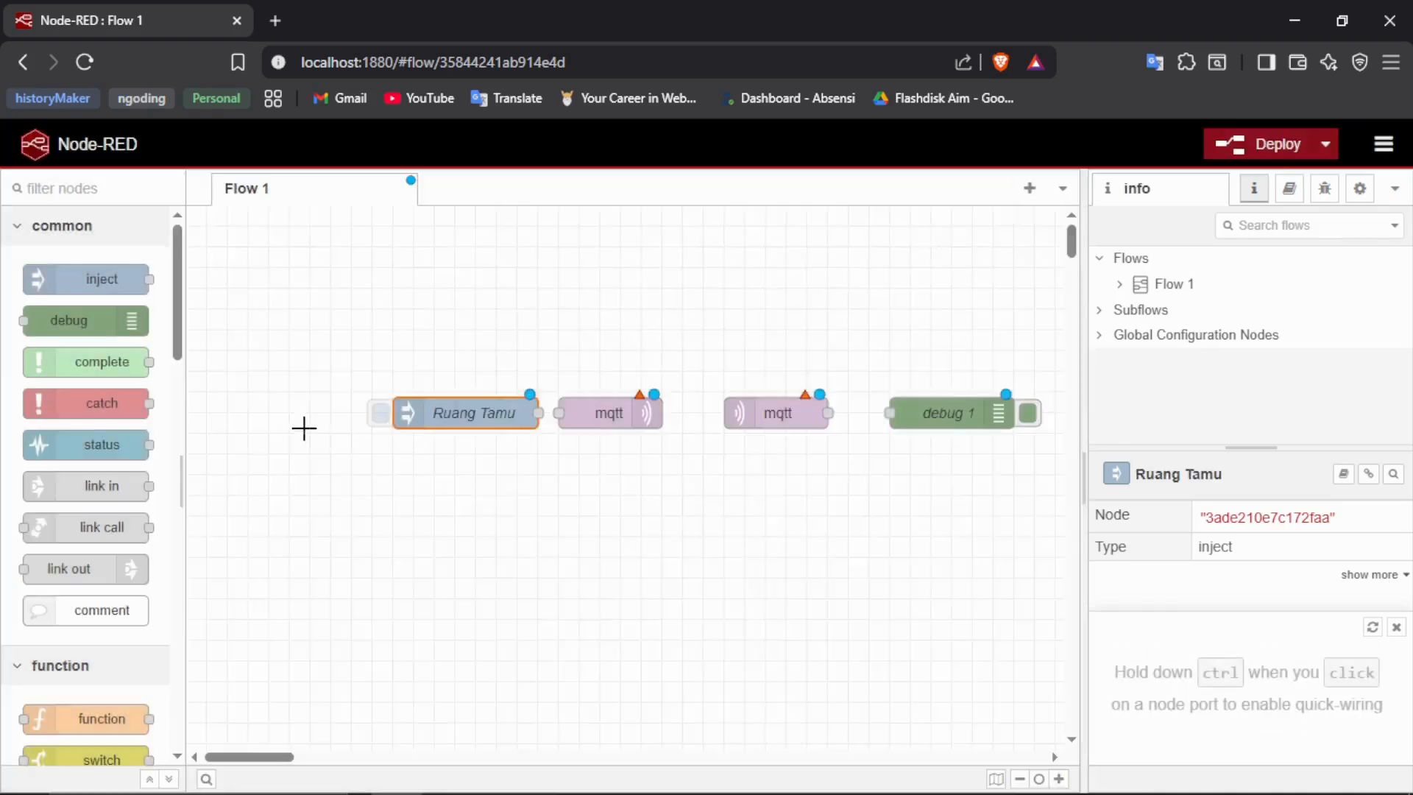
- Move the Ruang Tamu inject node away from the mqtt out node and wire its output to that node's input
drag(472, 407, 413, 404)
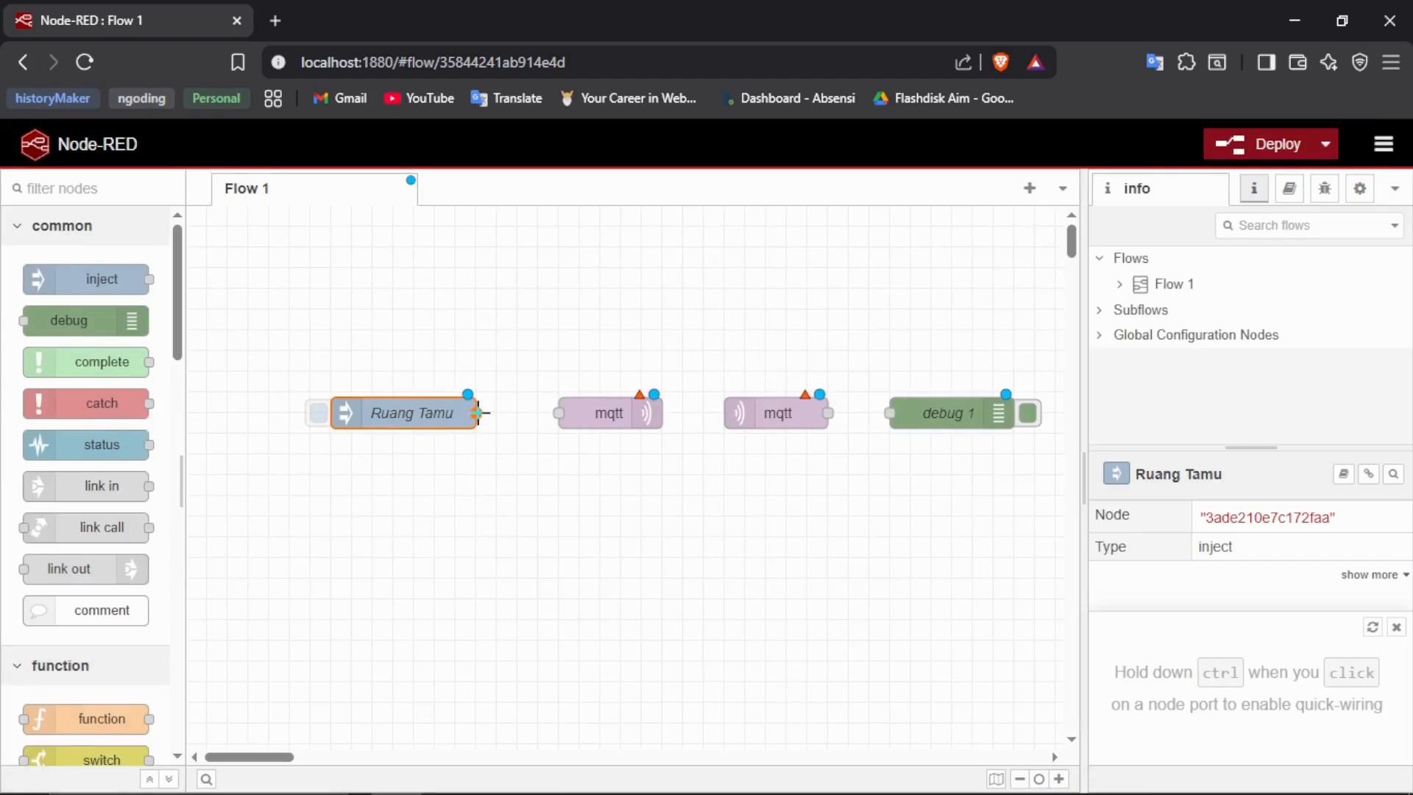
drag(478, 413, 586, 409)
- Start a new broker configuration for the mqtt out node and name it Broker 1
double_click(587, 411)
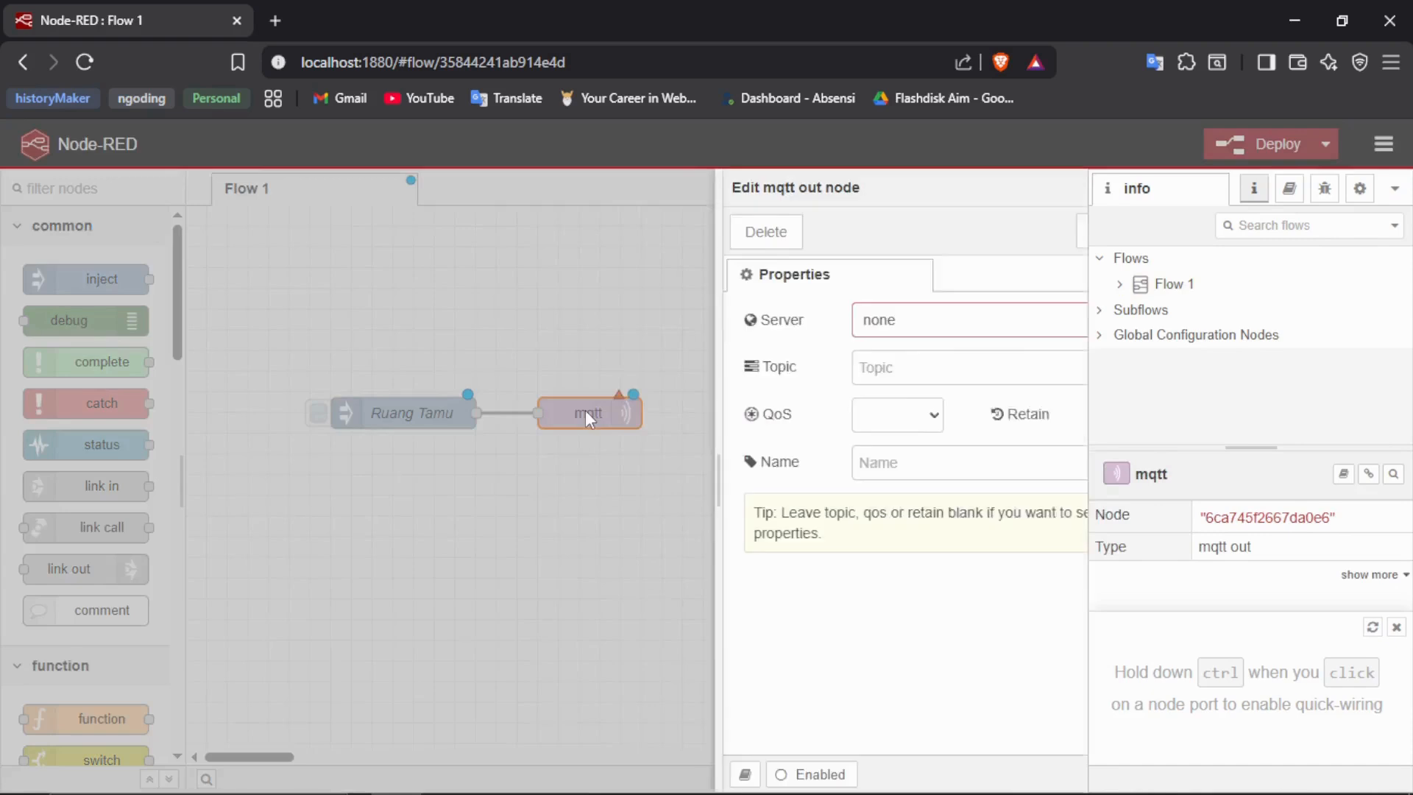
click(916, 321)
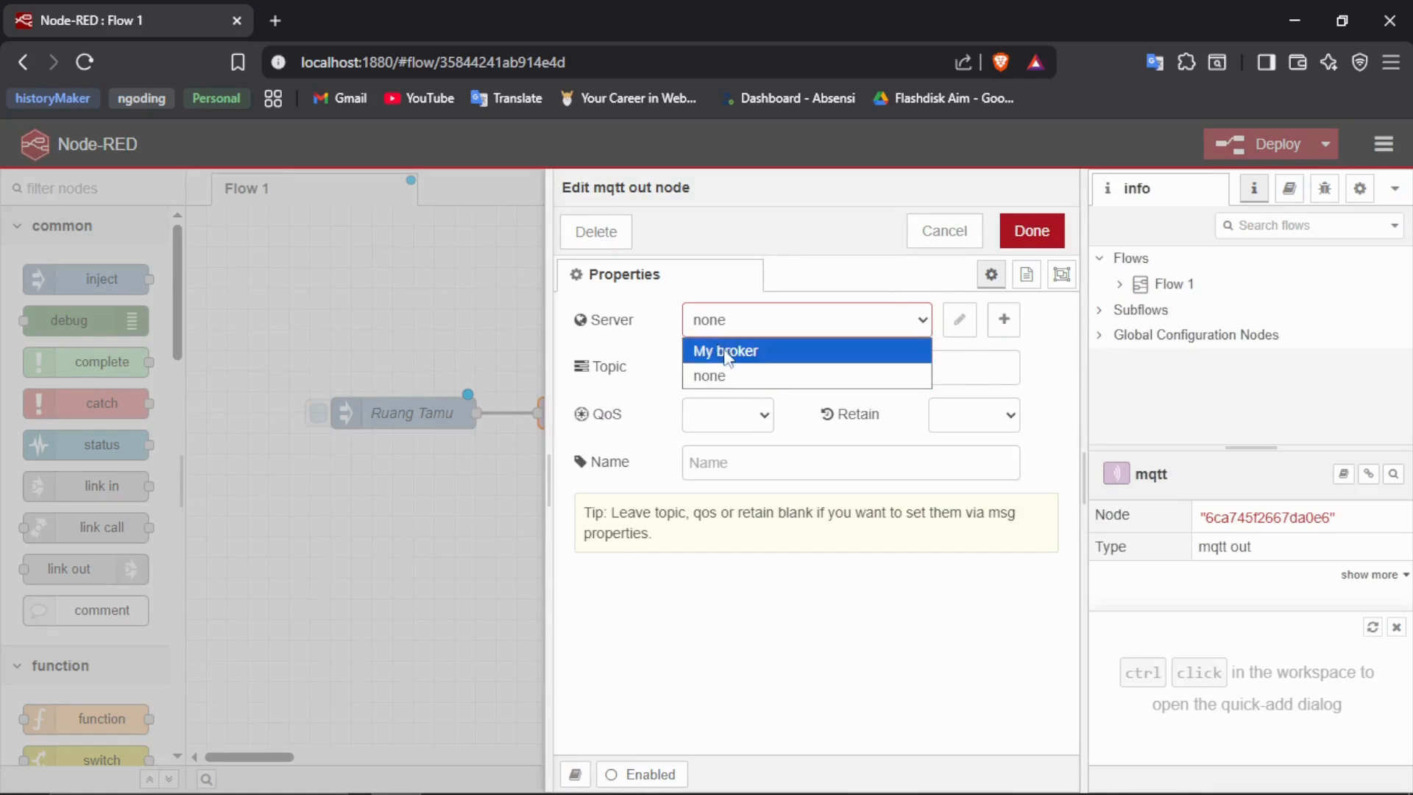
click(894, 320)
click(1003, 320)
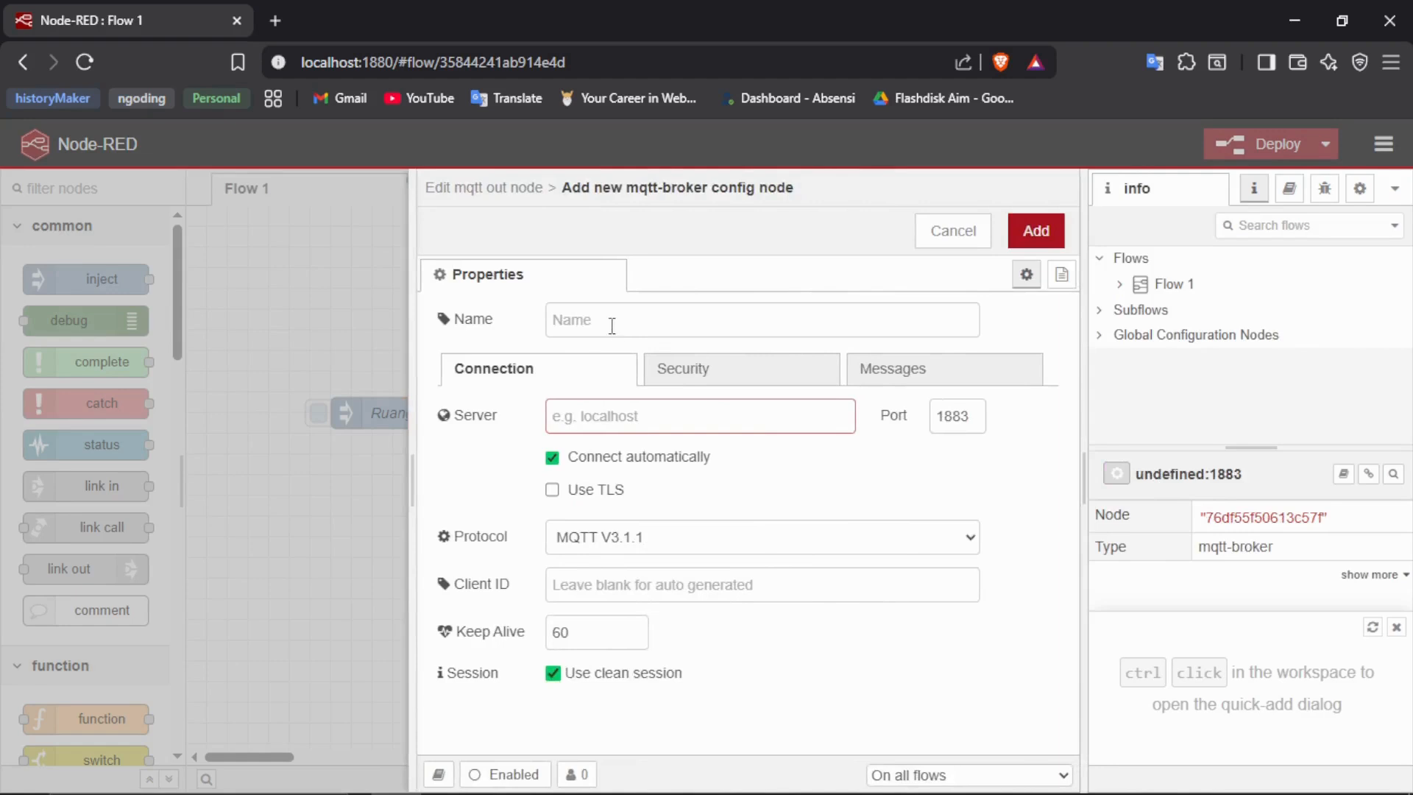
click(612, 326)
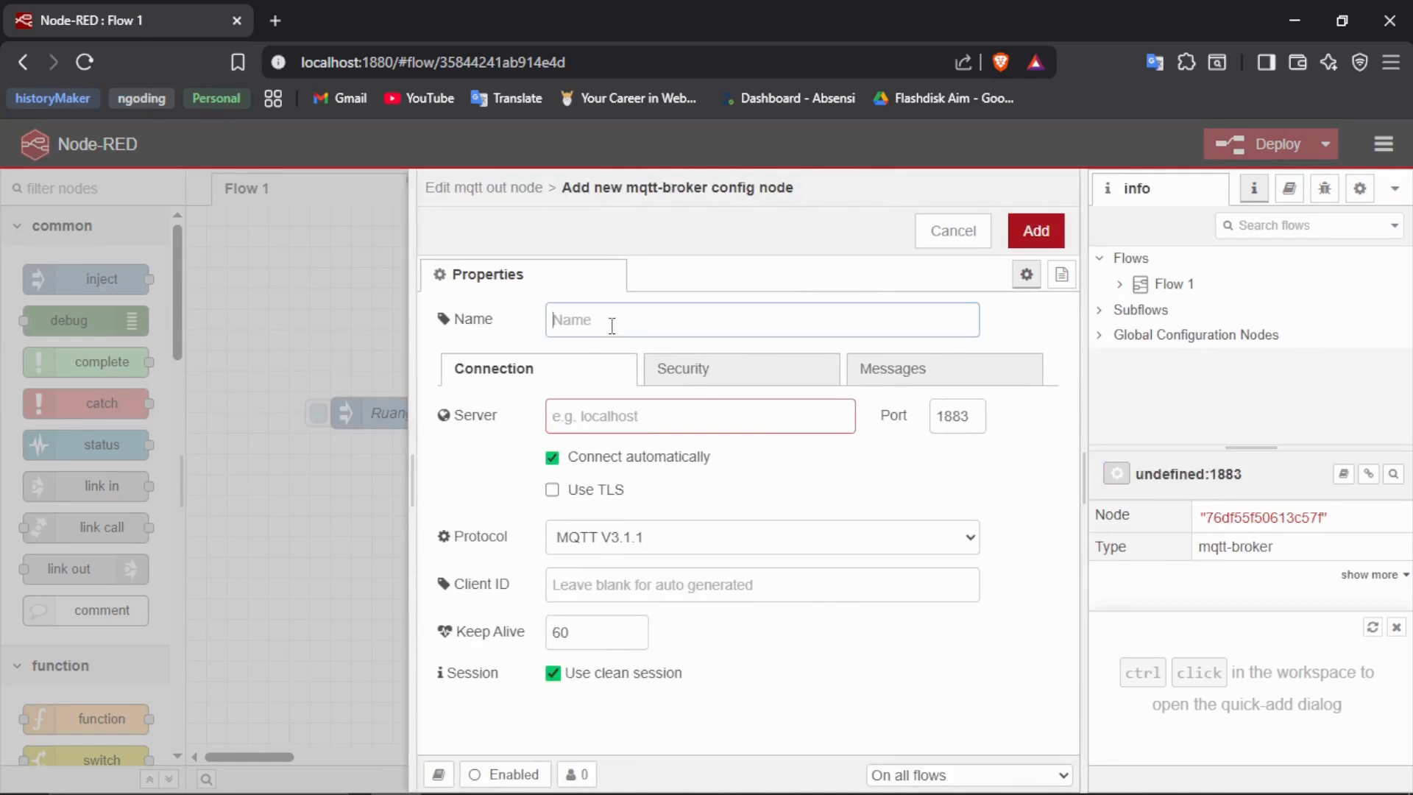
text(Broker 1)
- Set the broker's server to localhost, keep the protocol at MQTT V3.1.1, and add the broker
click(644, 417)
text(lo)
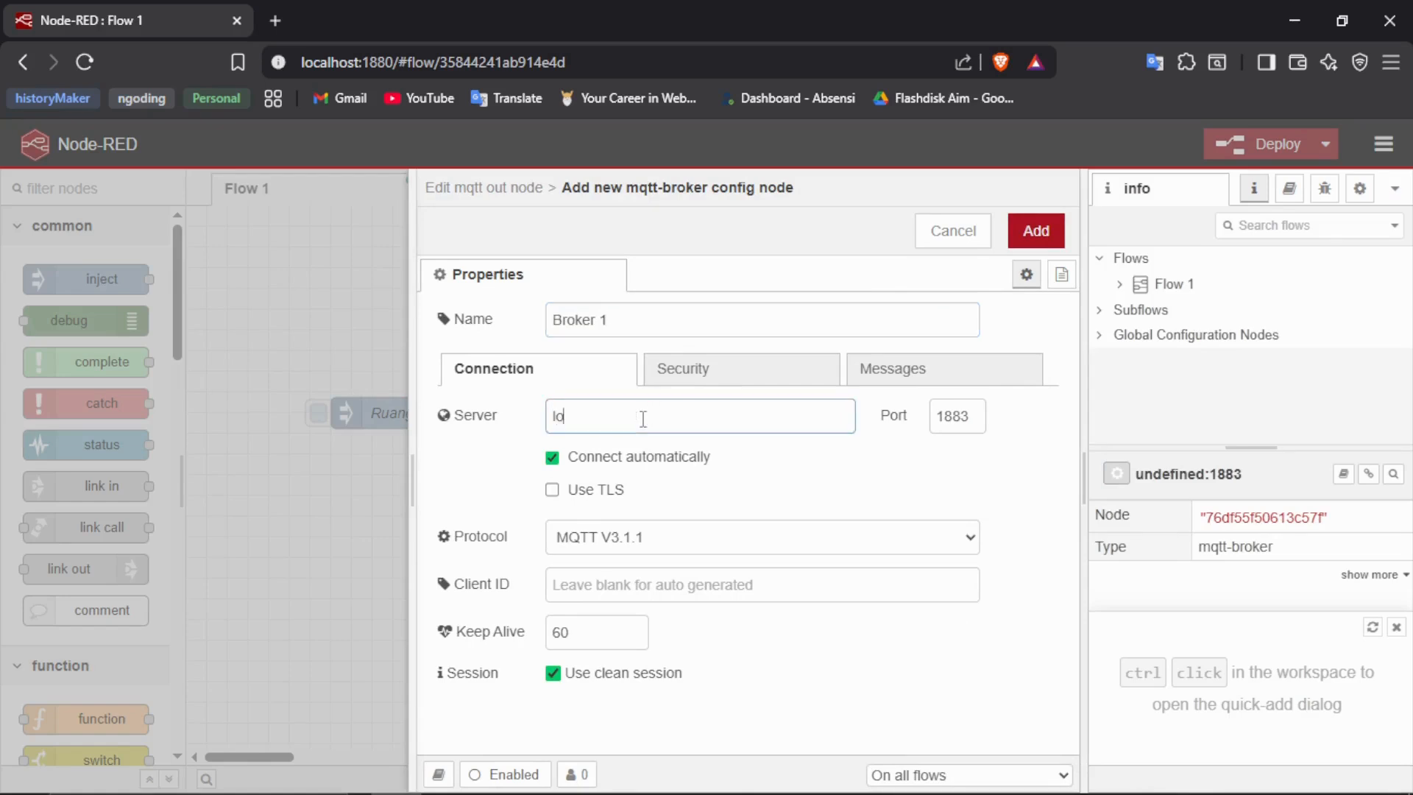
text(calhost)
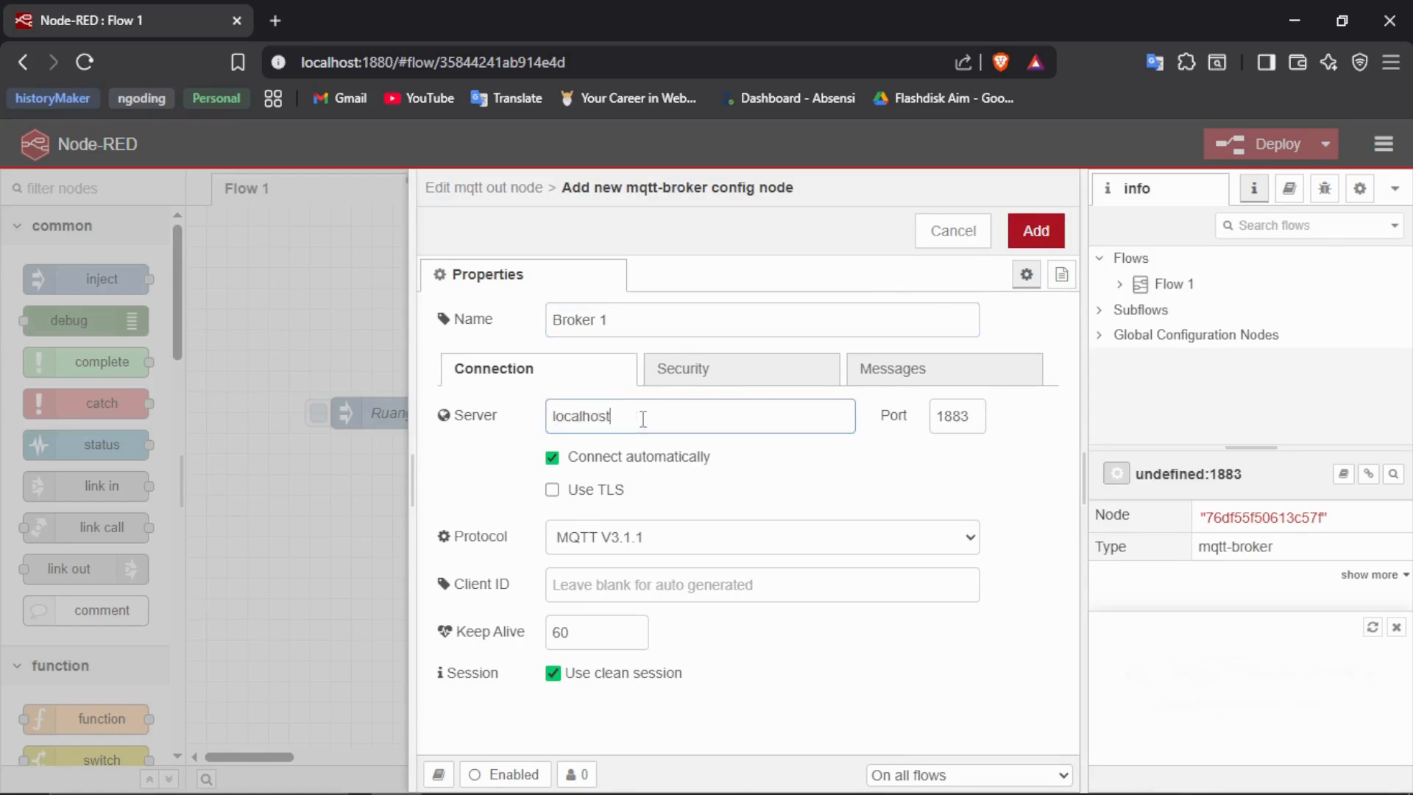
click(654, 550)
click(654, 551)
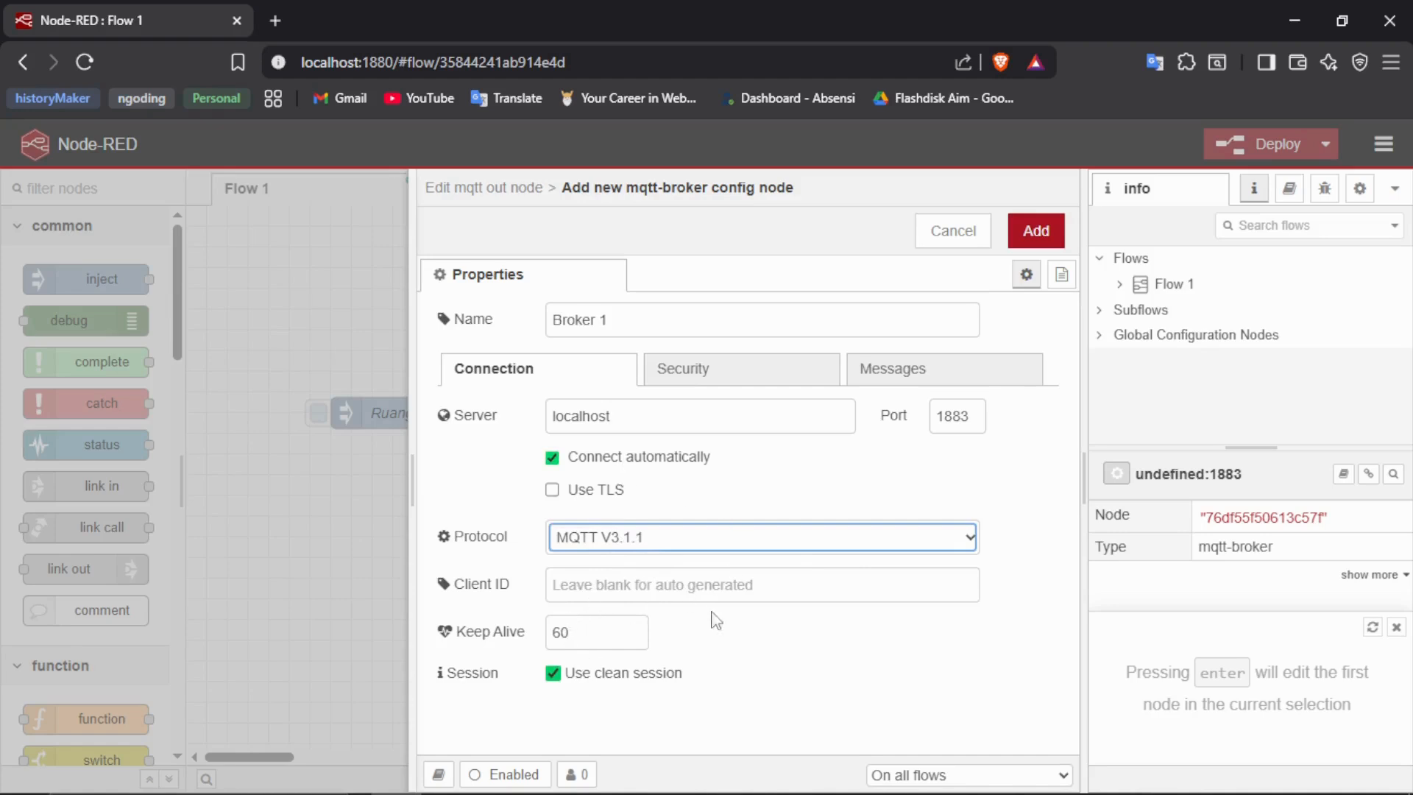
click(1020, 235)
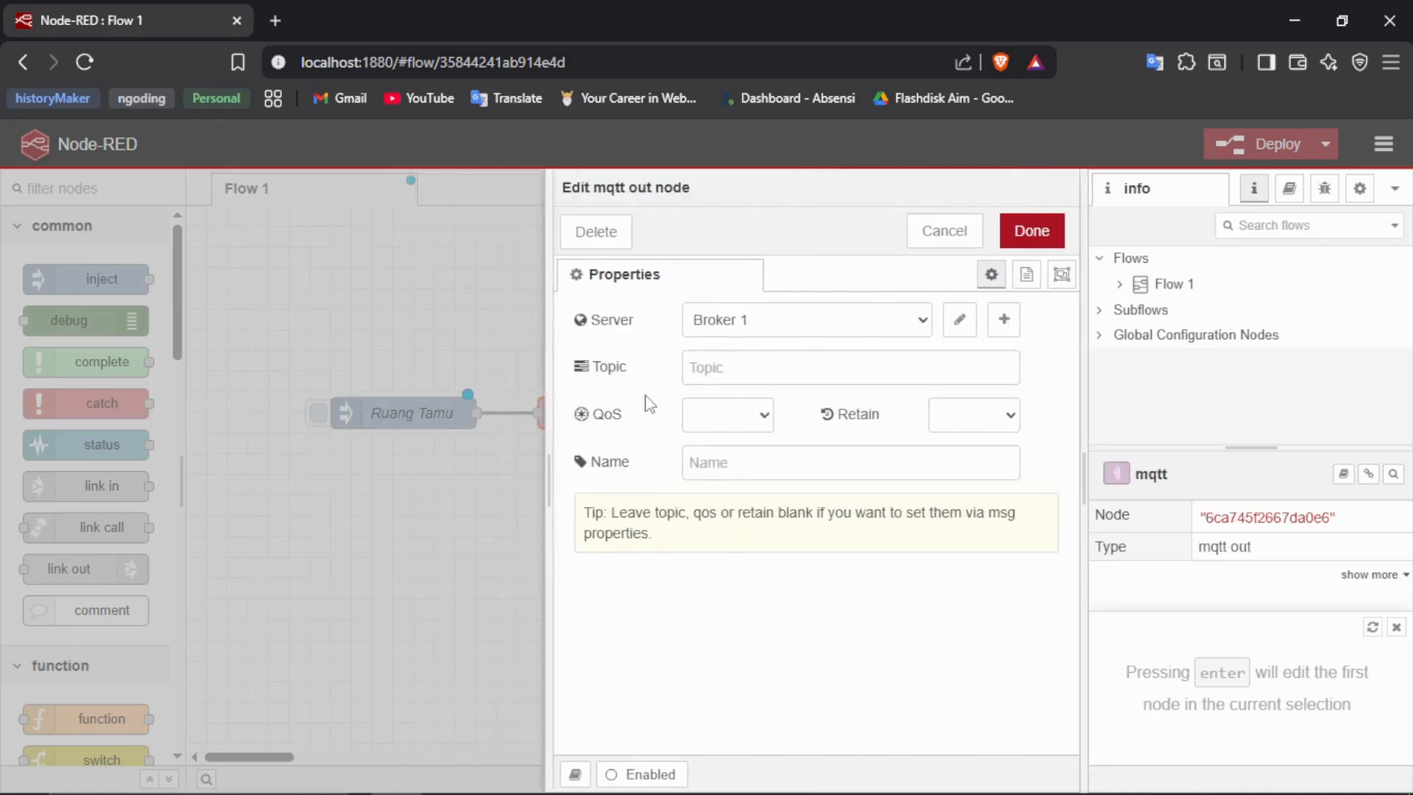
- Set the mqtt out node's topic to ruang_tamu, name it MQTT ruang tamu, and save its properties with Broker 1 as server
click(746, 331)
click(746, 331)
click(726, 368)
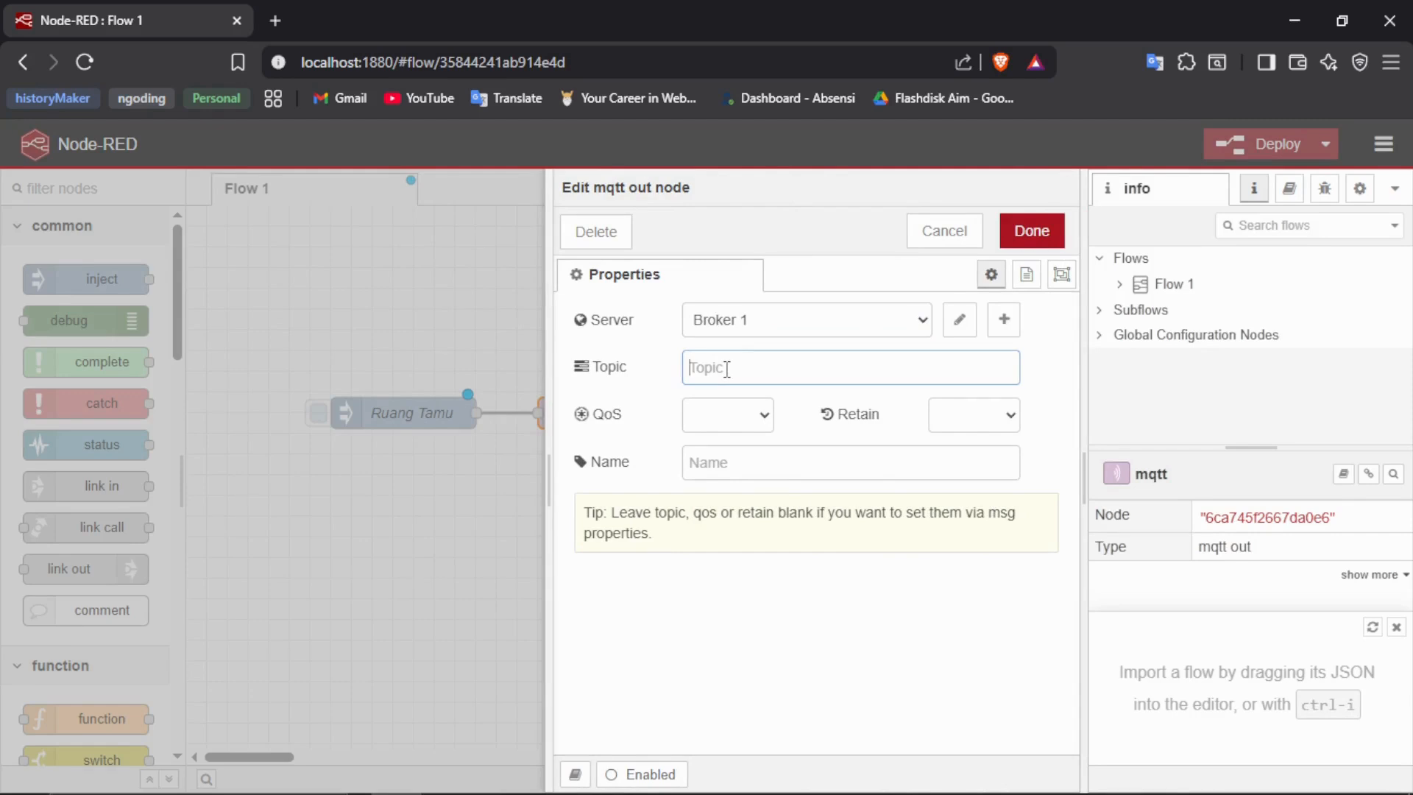
click(756, 425)
click(756, 428)
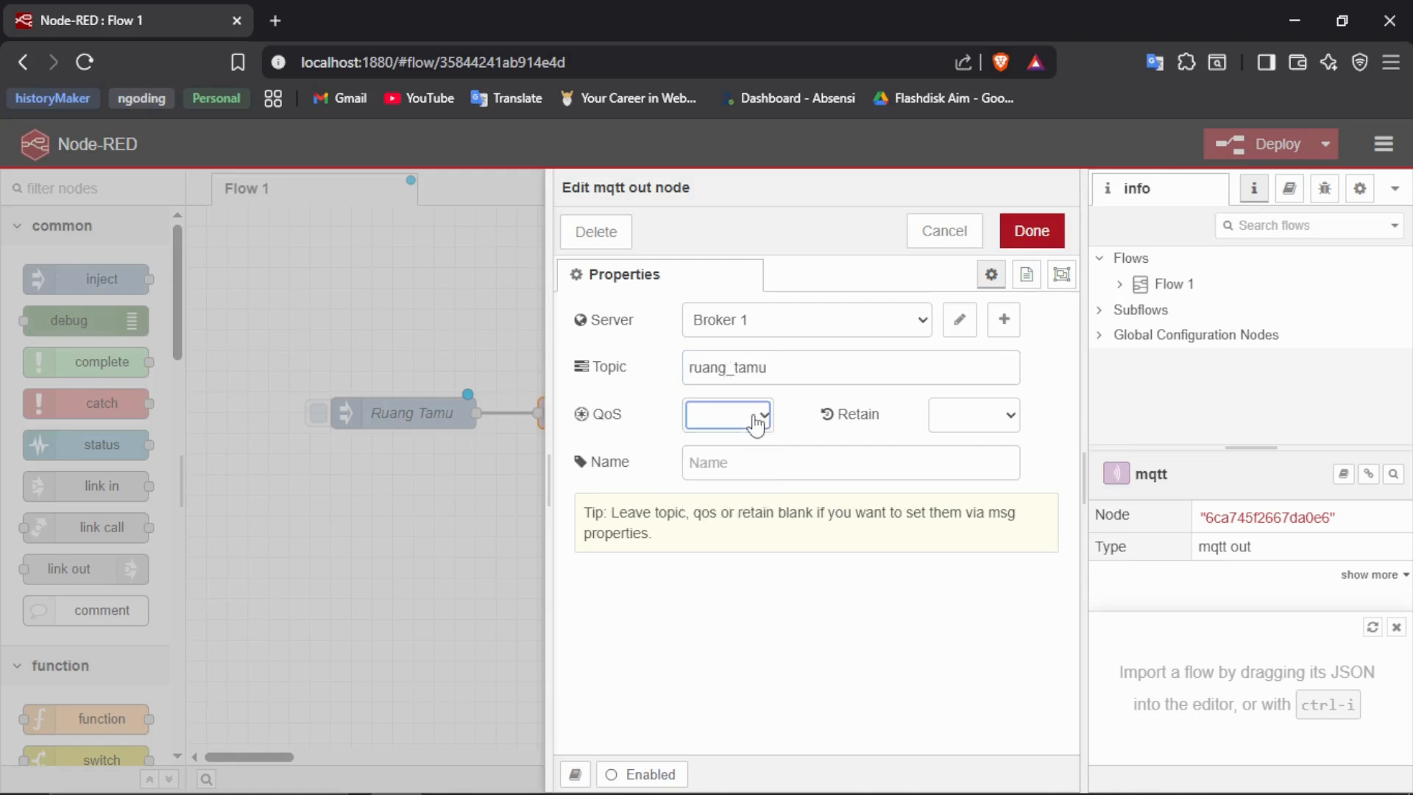
click(758, 468)
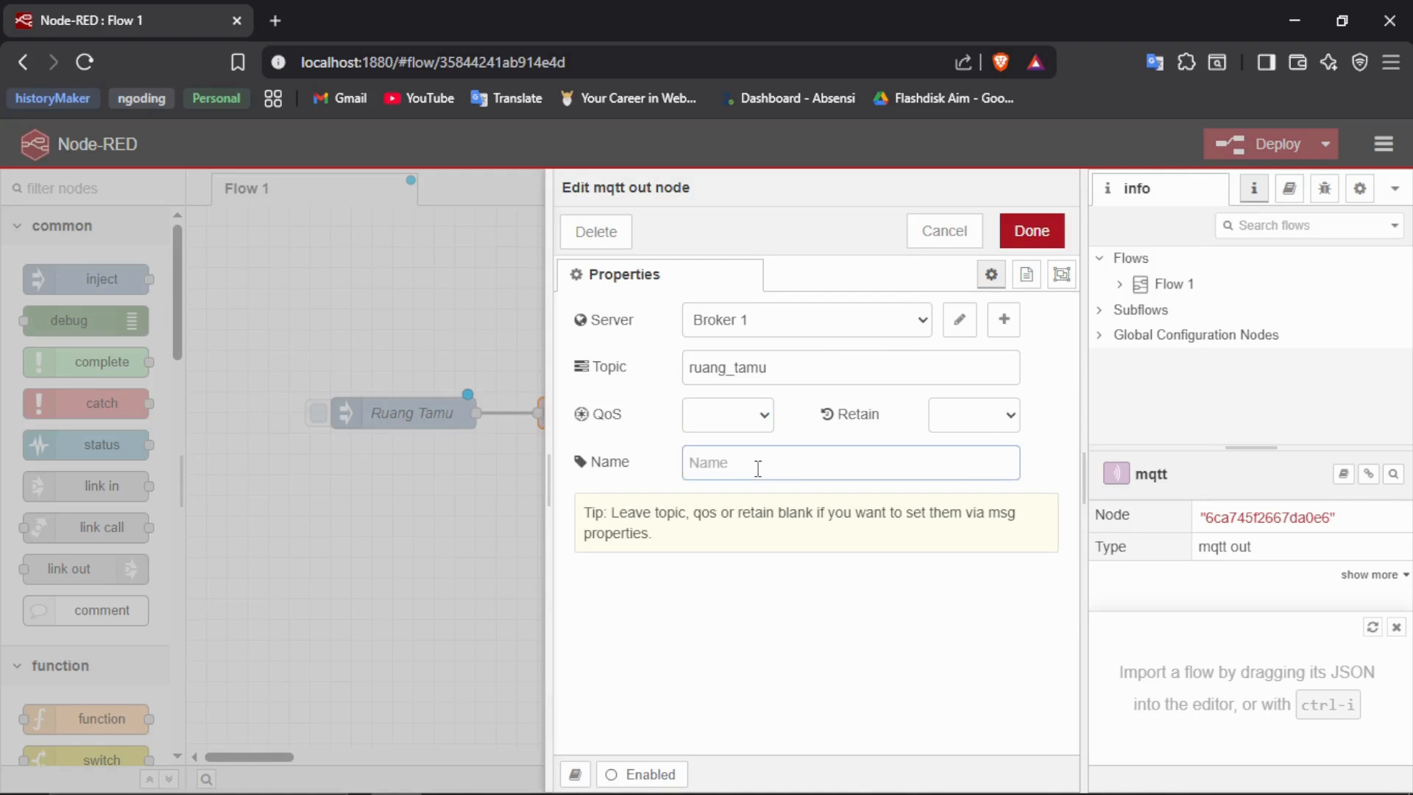
text(MQTT ruang tamu)
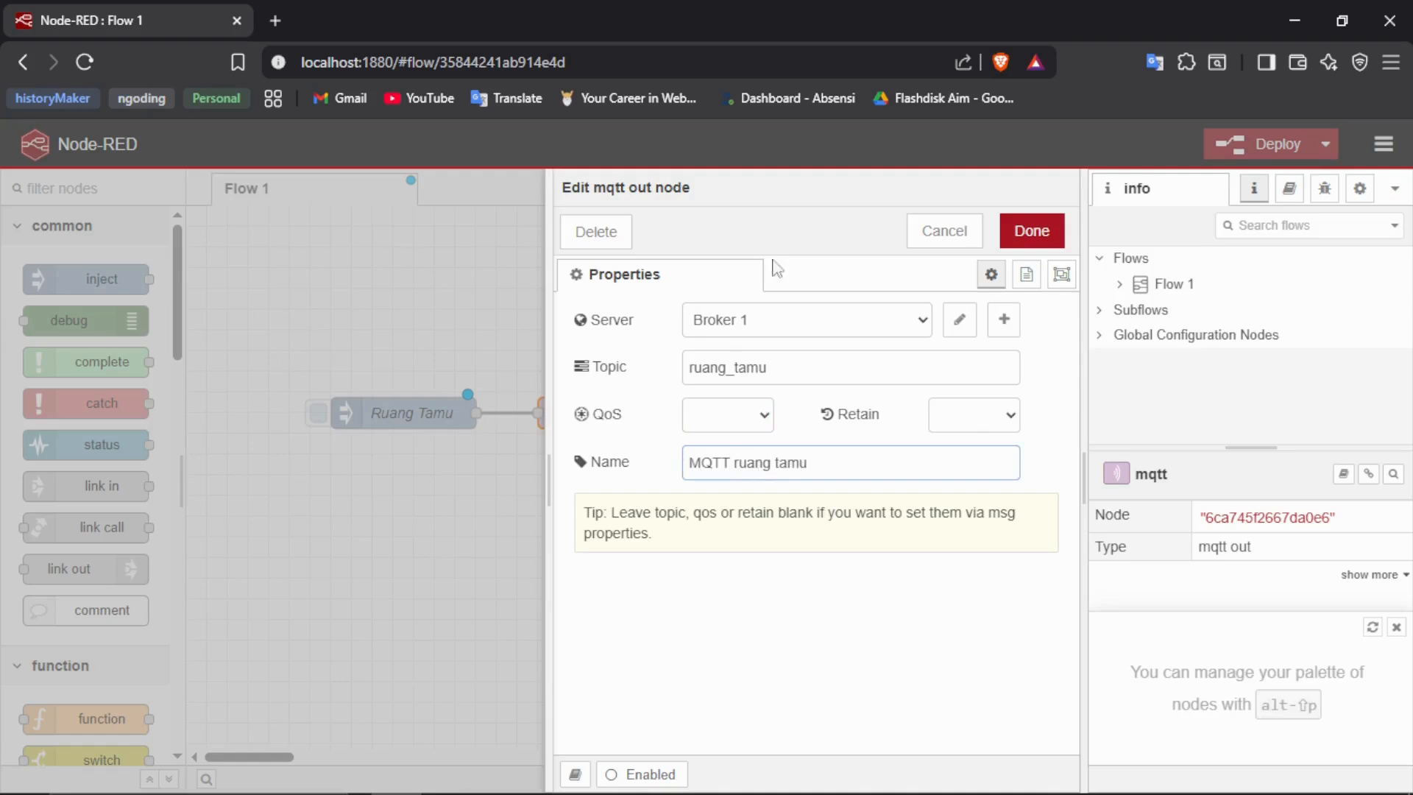
click(1030, 230)
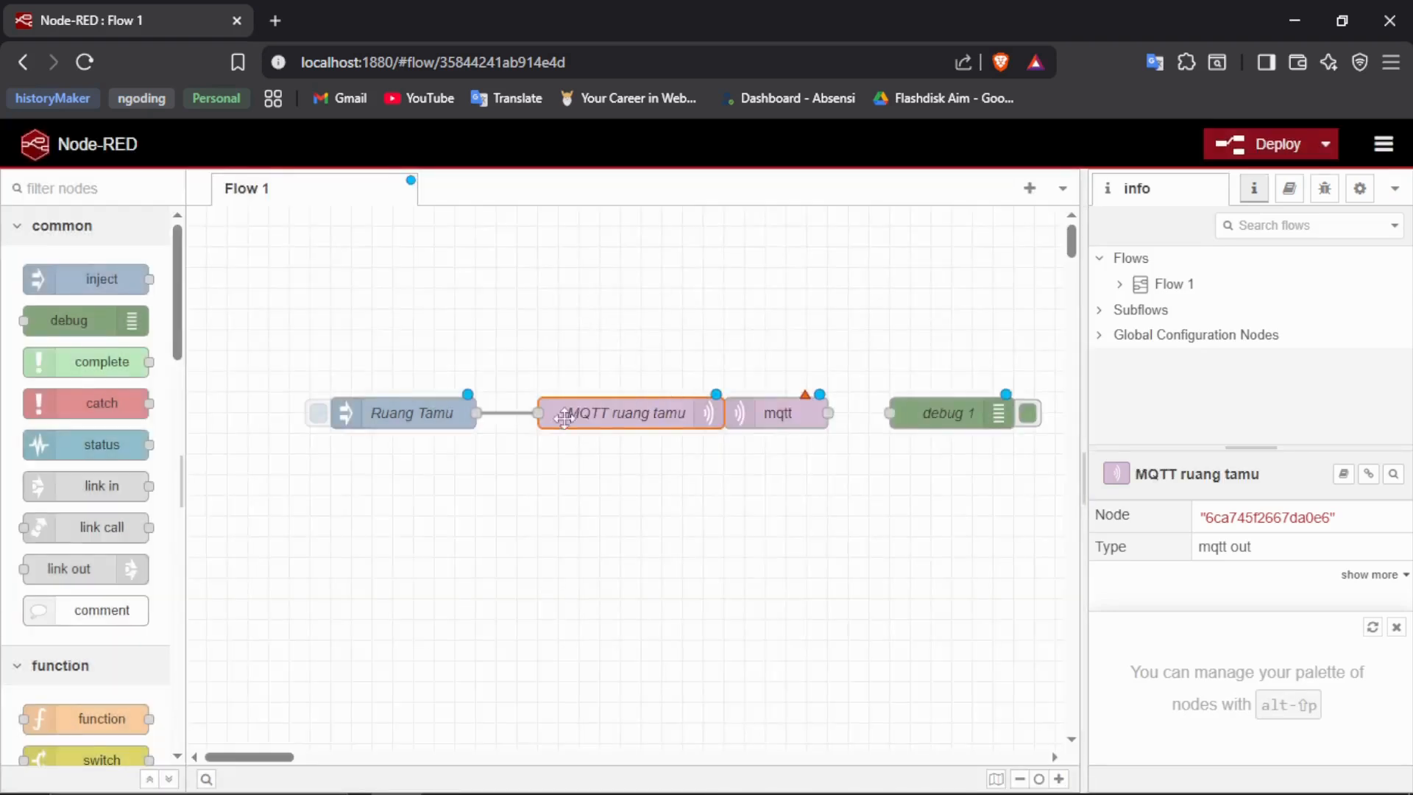
- Move the MQTT ruang tamu node closer to the Ruang Tamu inject node, and shift both together away from the mqtt in node
drag(640, 412, 598, 414)
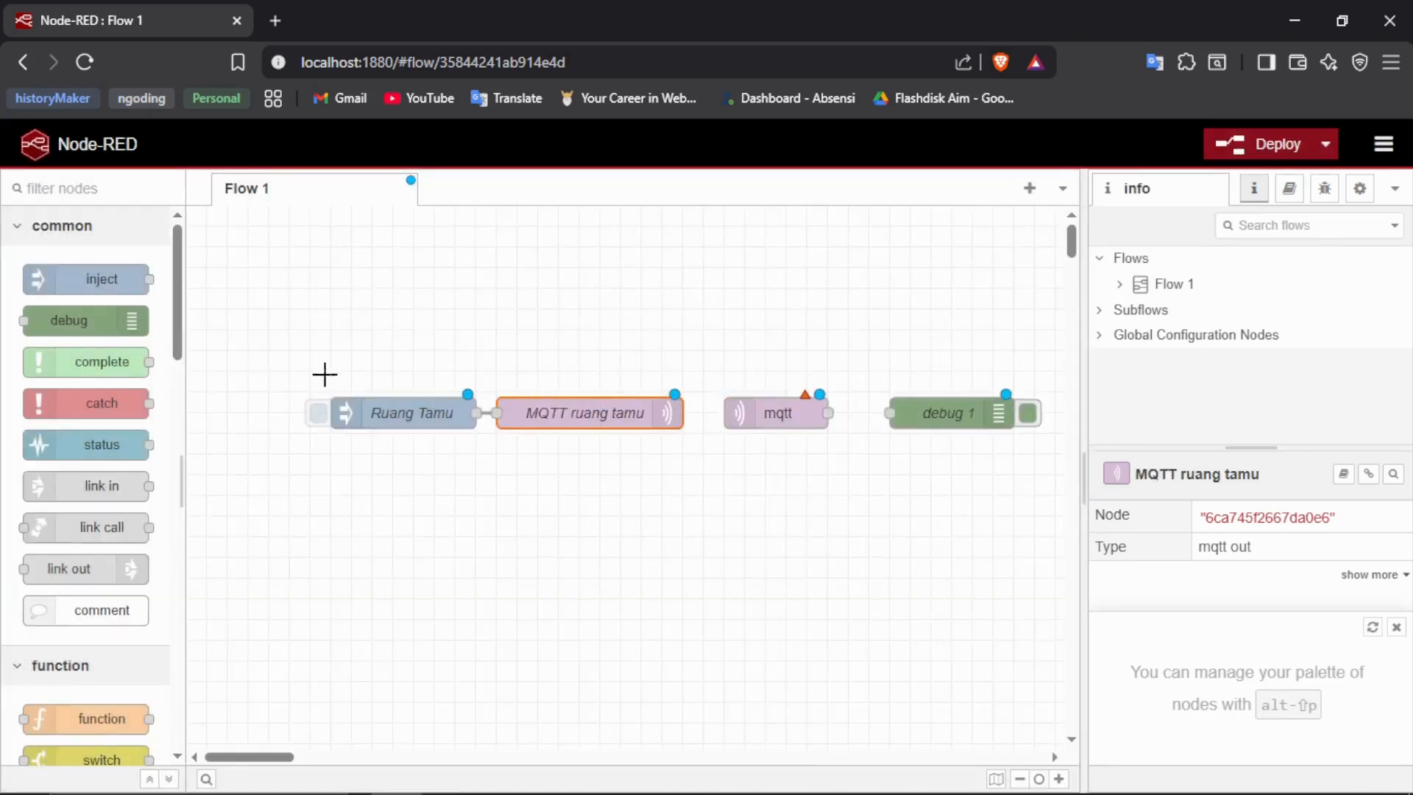
drag(324, 375, 523, 434)
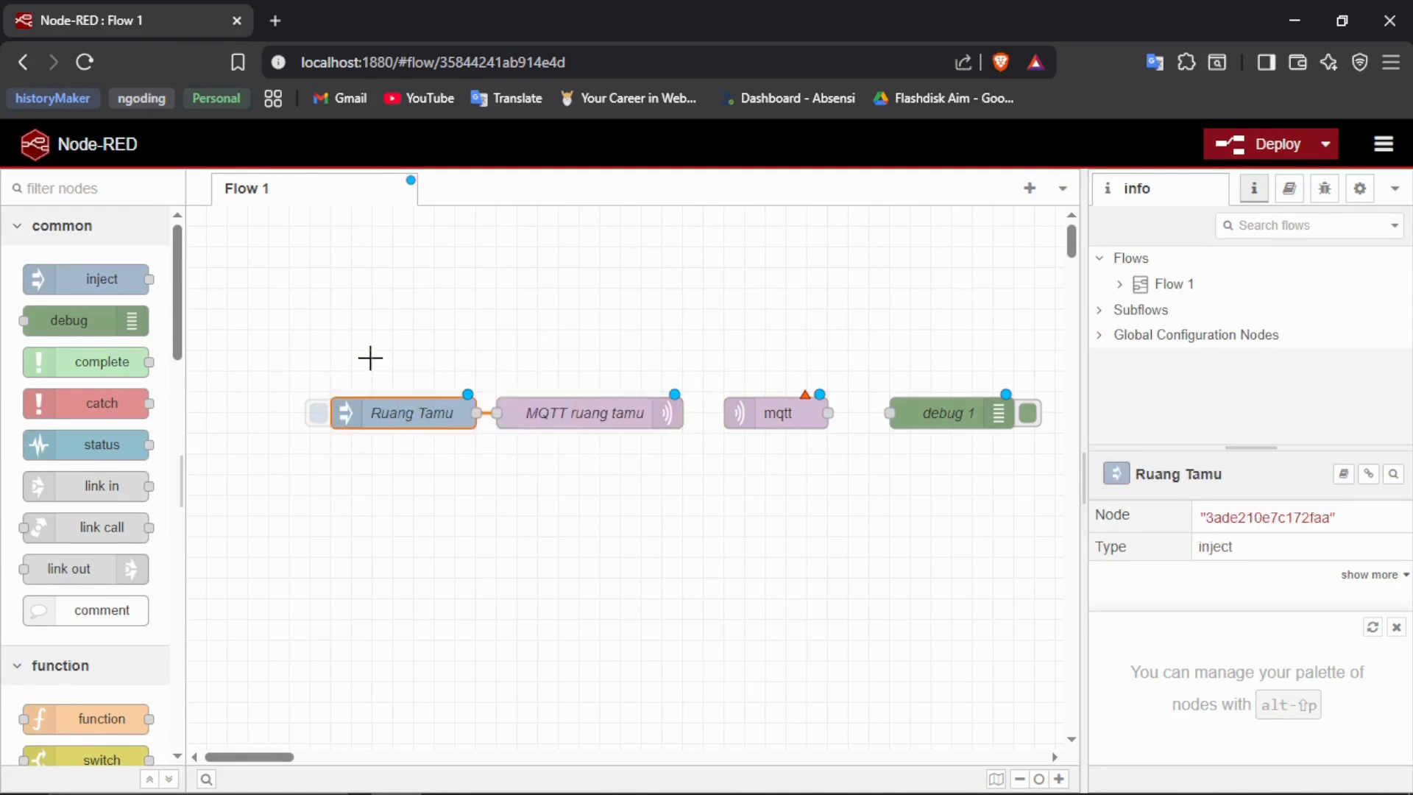
mouse_move(370, 358)
mouse_down()
mouse_move(583, 464)
mouse_move(505, 410)
mouse_move(725, 502)
mouse_up()
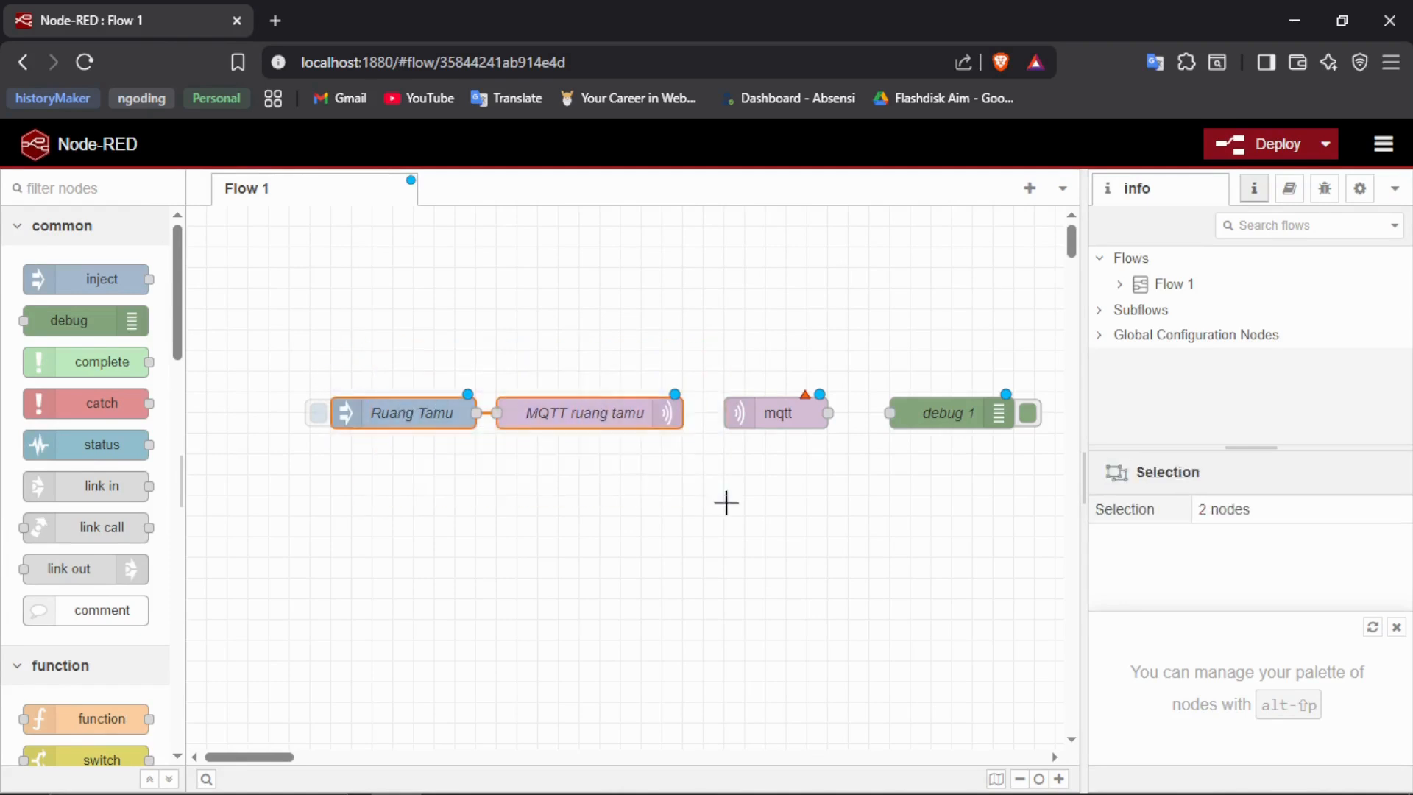
drag(585, 413, 503, 411)
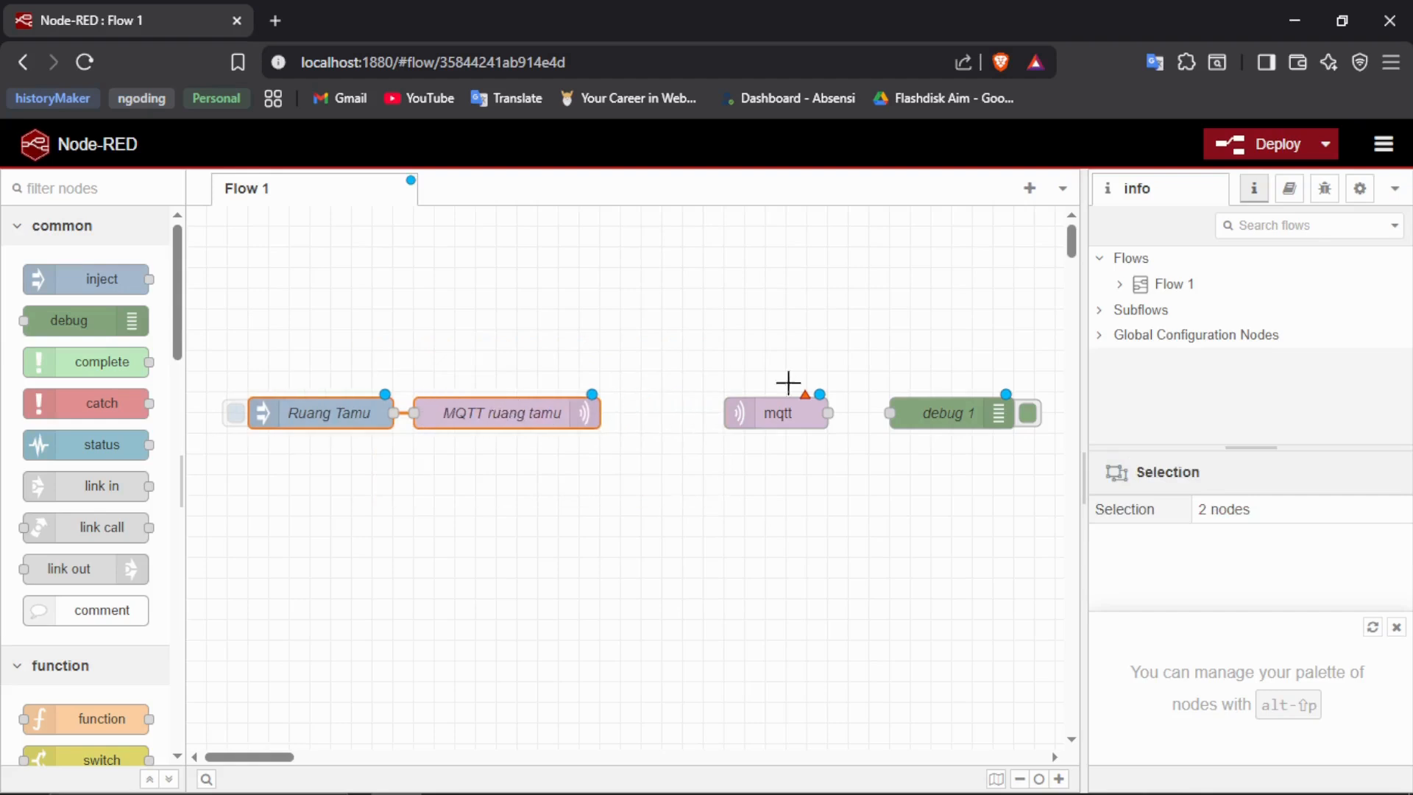
- Configure the mqtt in node to use Broker 1 and subscribe to the topic ruang tamu
double_click(792, 413)
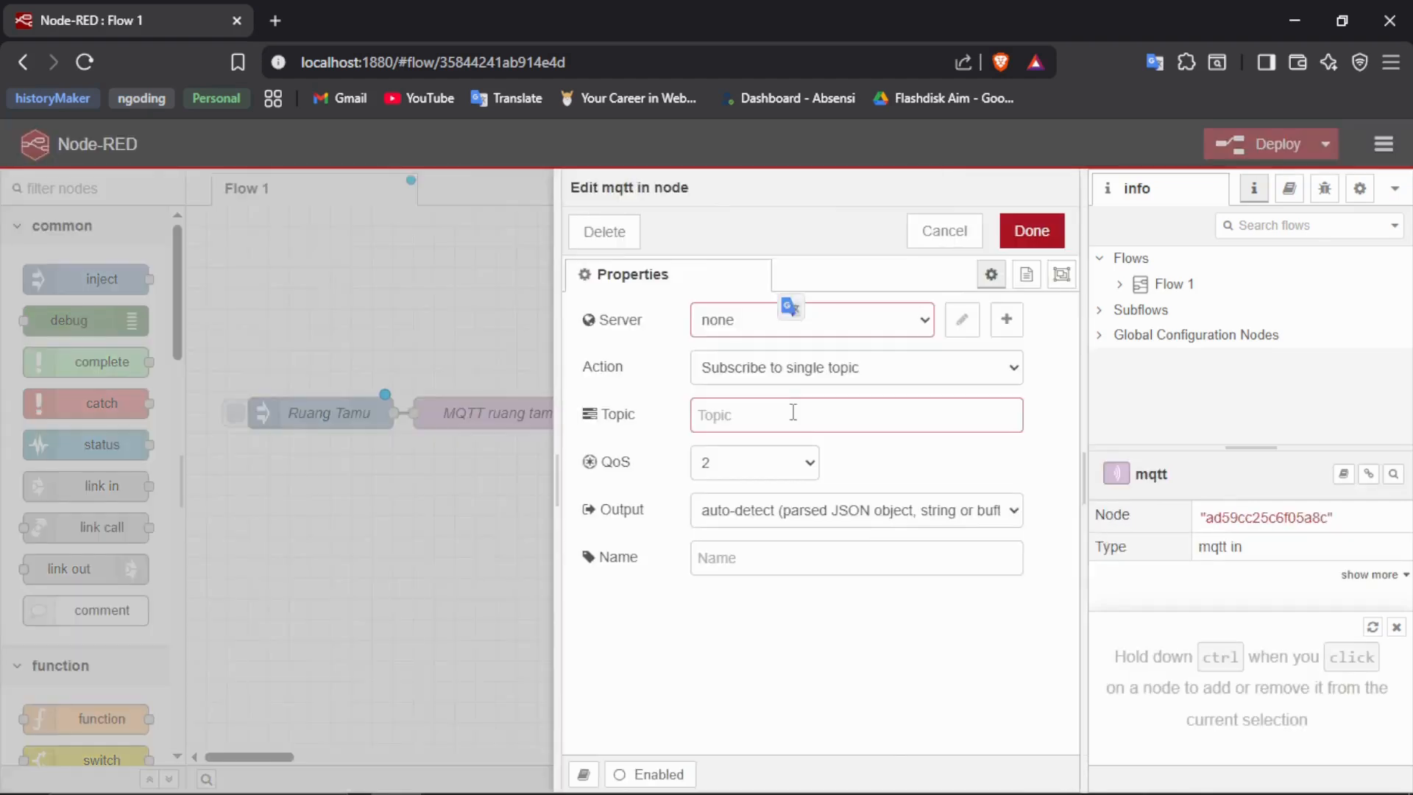
click(738, 329)
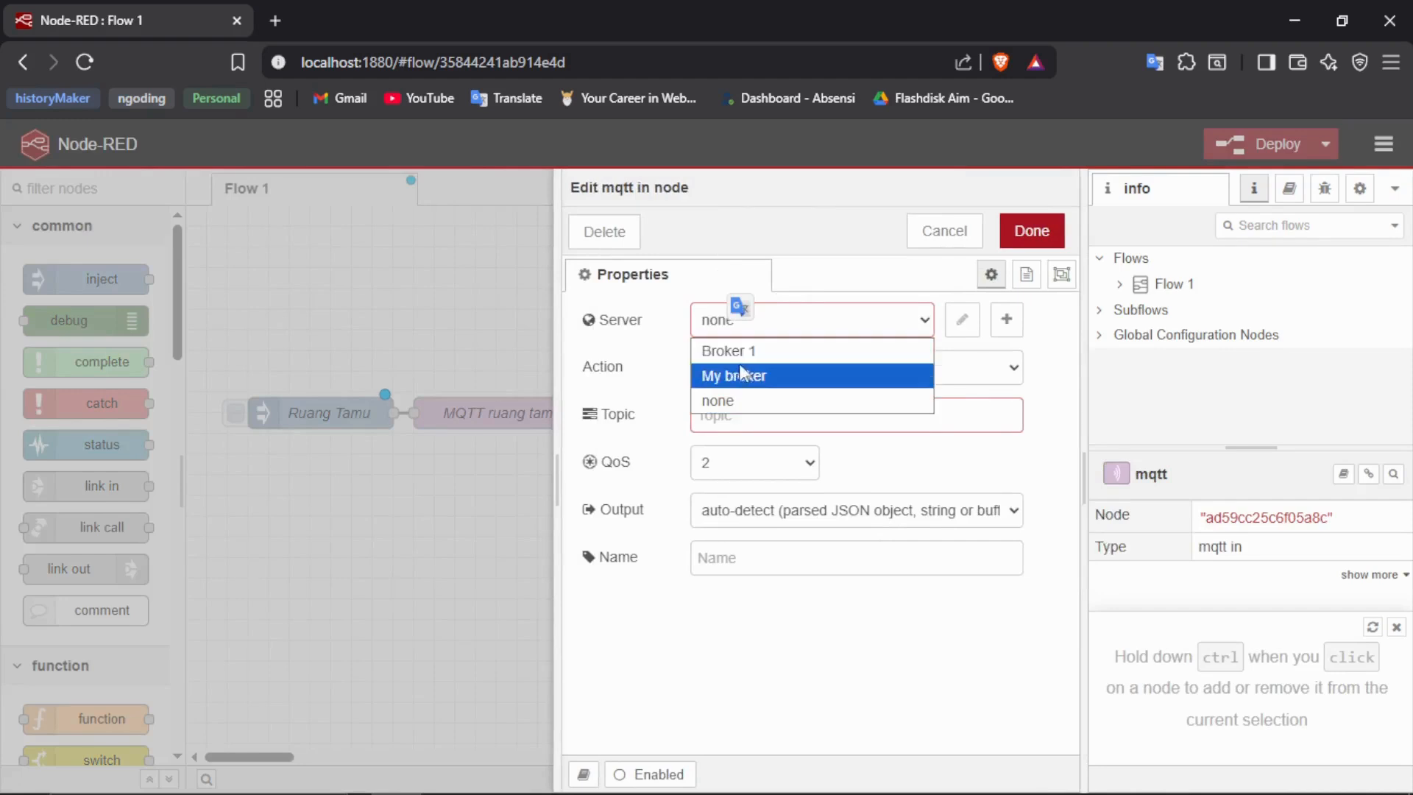
click(735, 352)
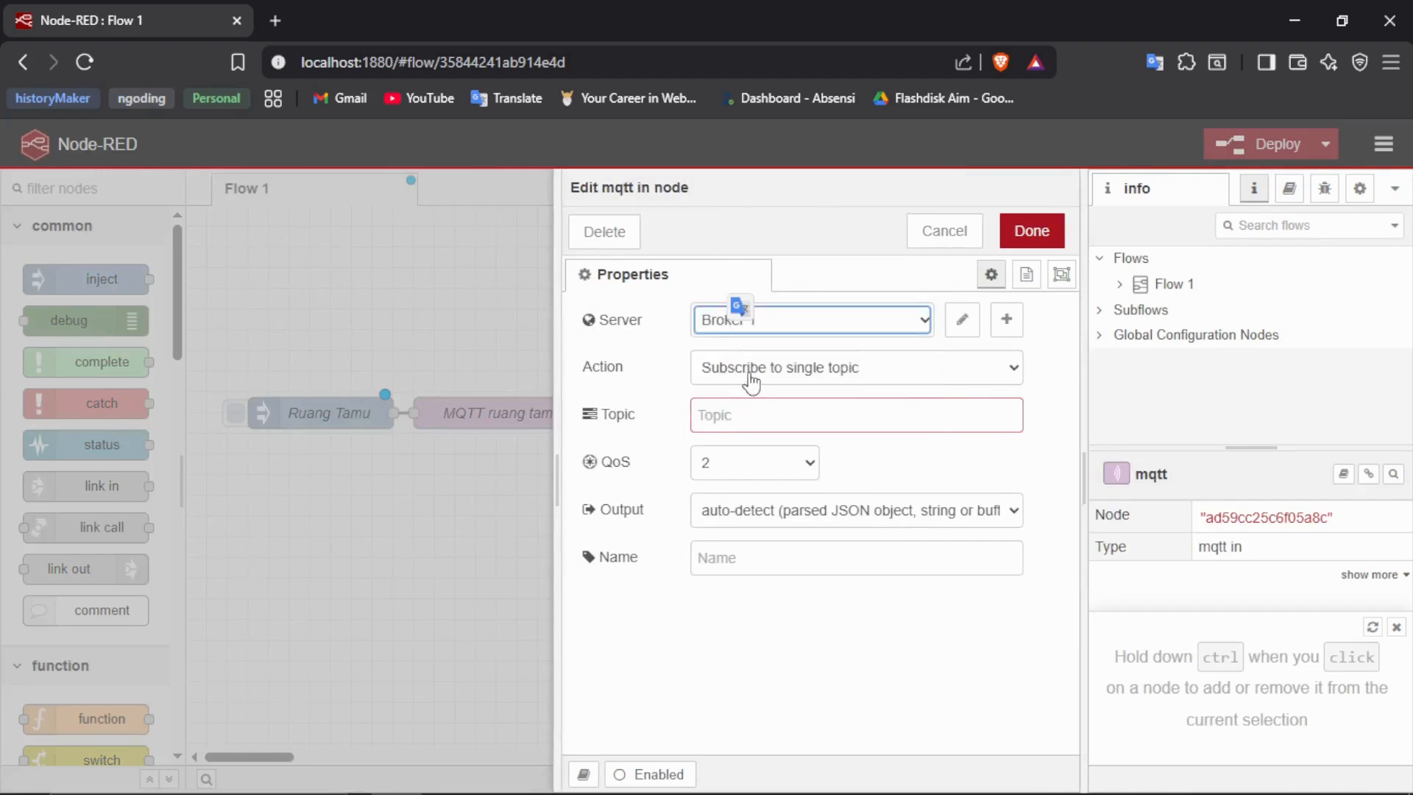
click(733, 412)
text(ruang tamu)
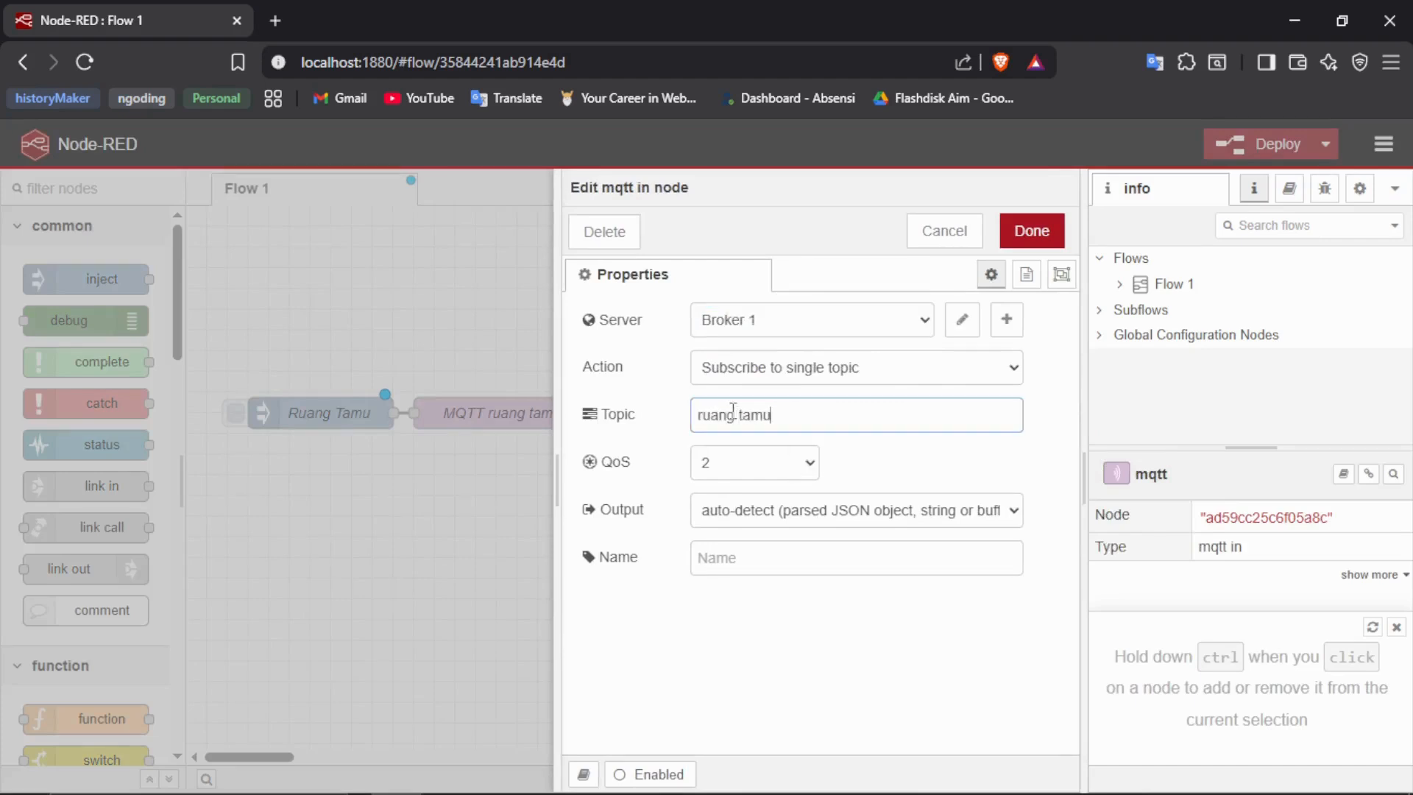
click(1032, 230)
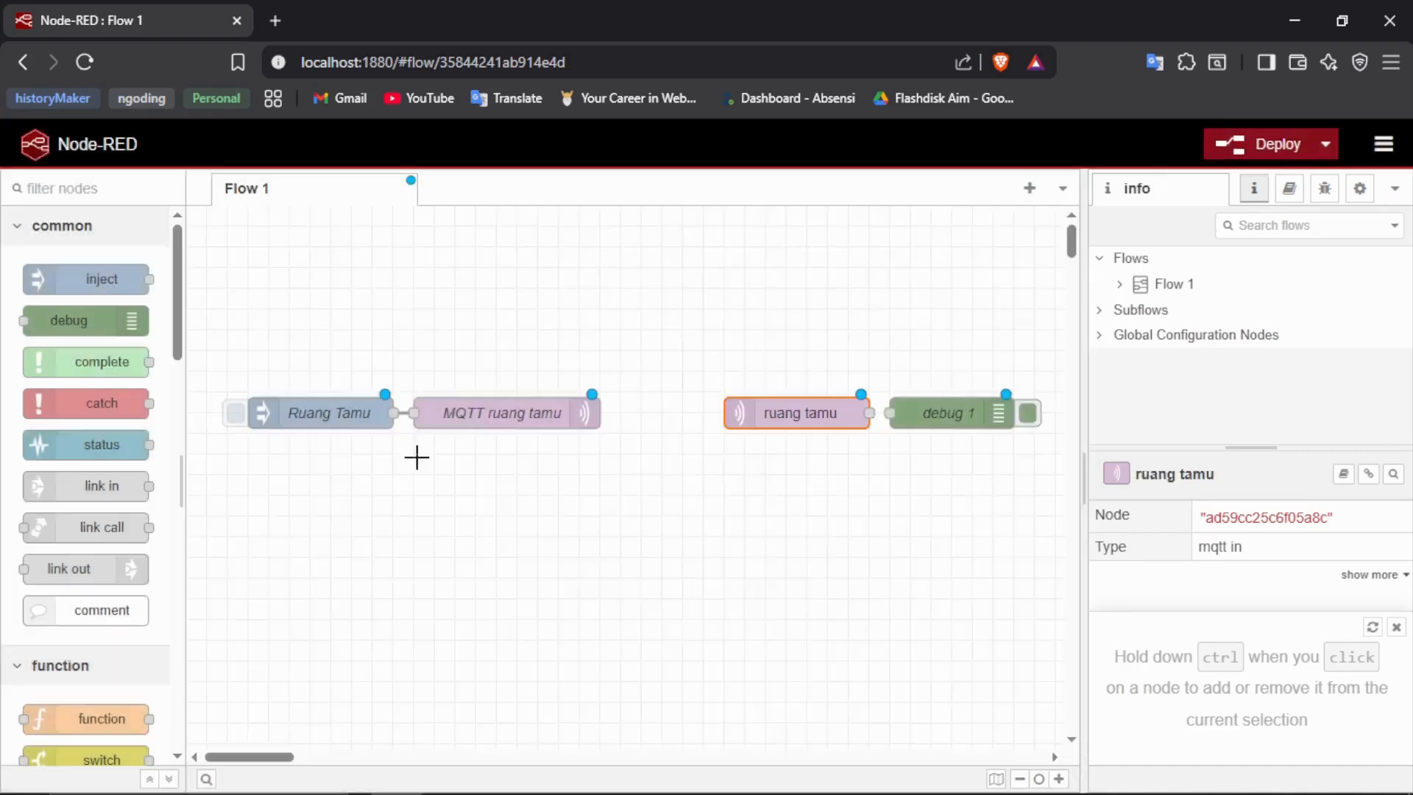
- Check the topic in the MQTT ruang tamu node and correct the mqtt in node's topic to ruang_tamu
double_click(499, 410)
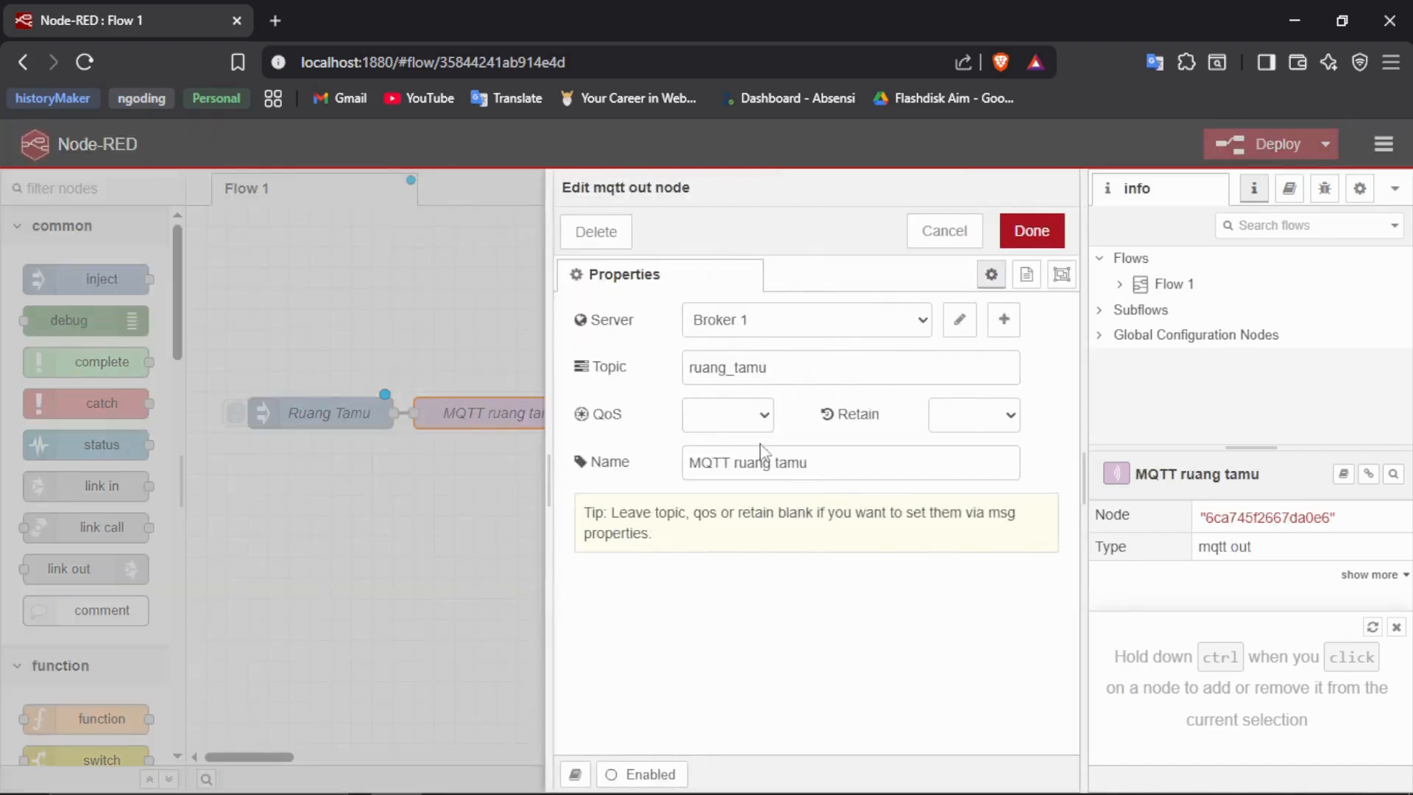
click(1032, 229)
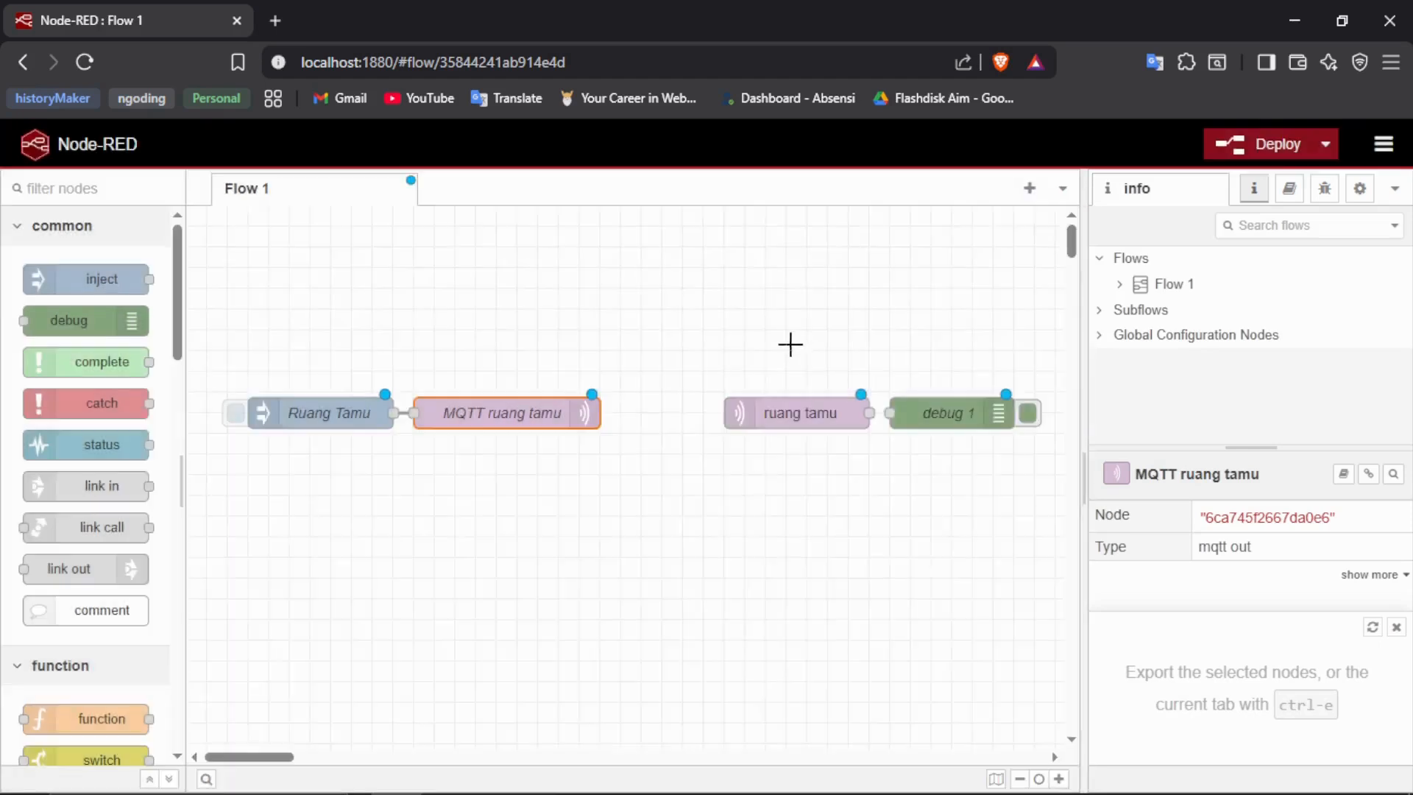
double_click(799, 414)
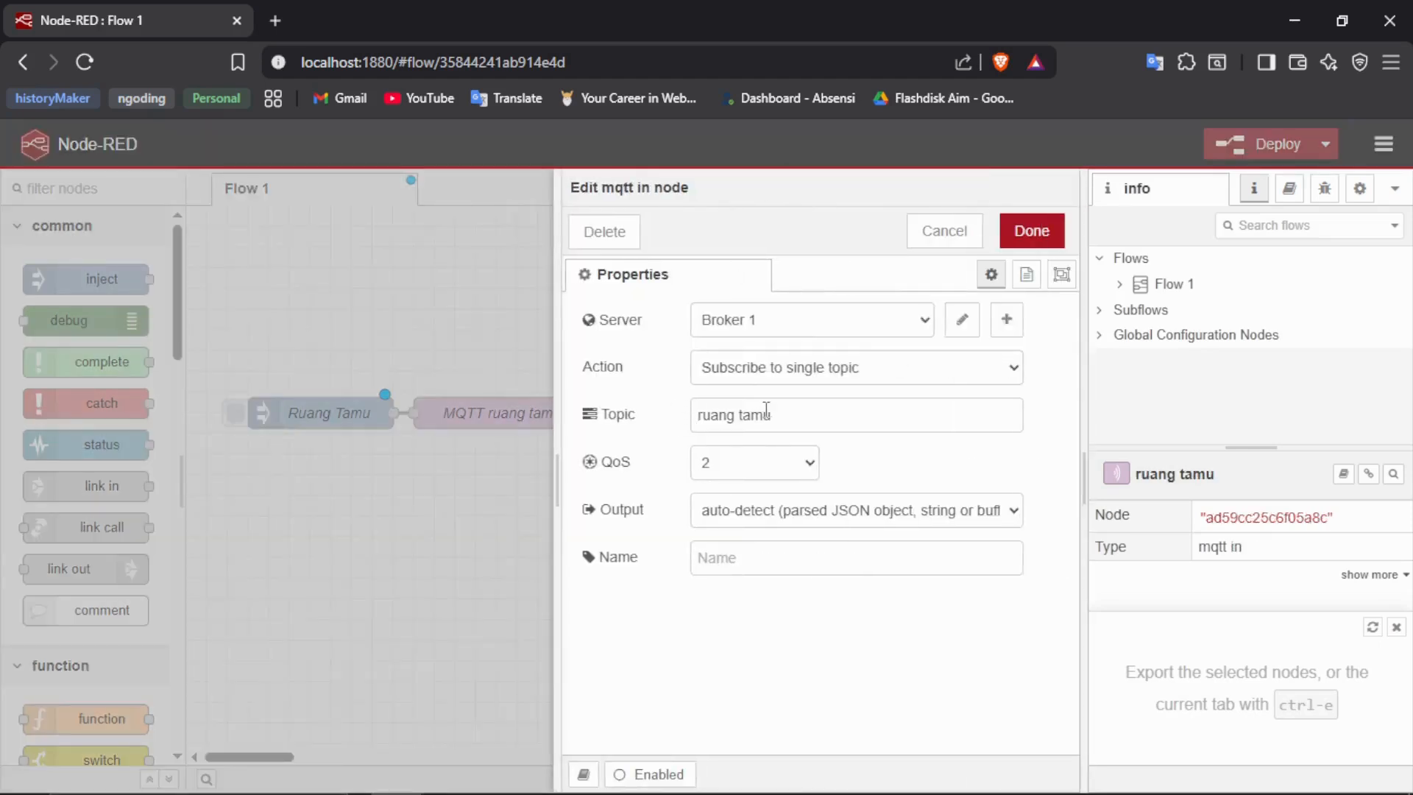
click(745, 413)
key(BackSpace)
text(_)
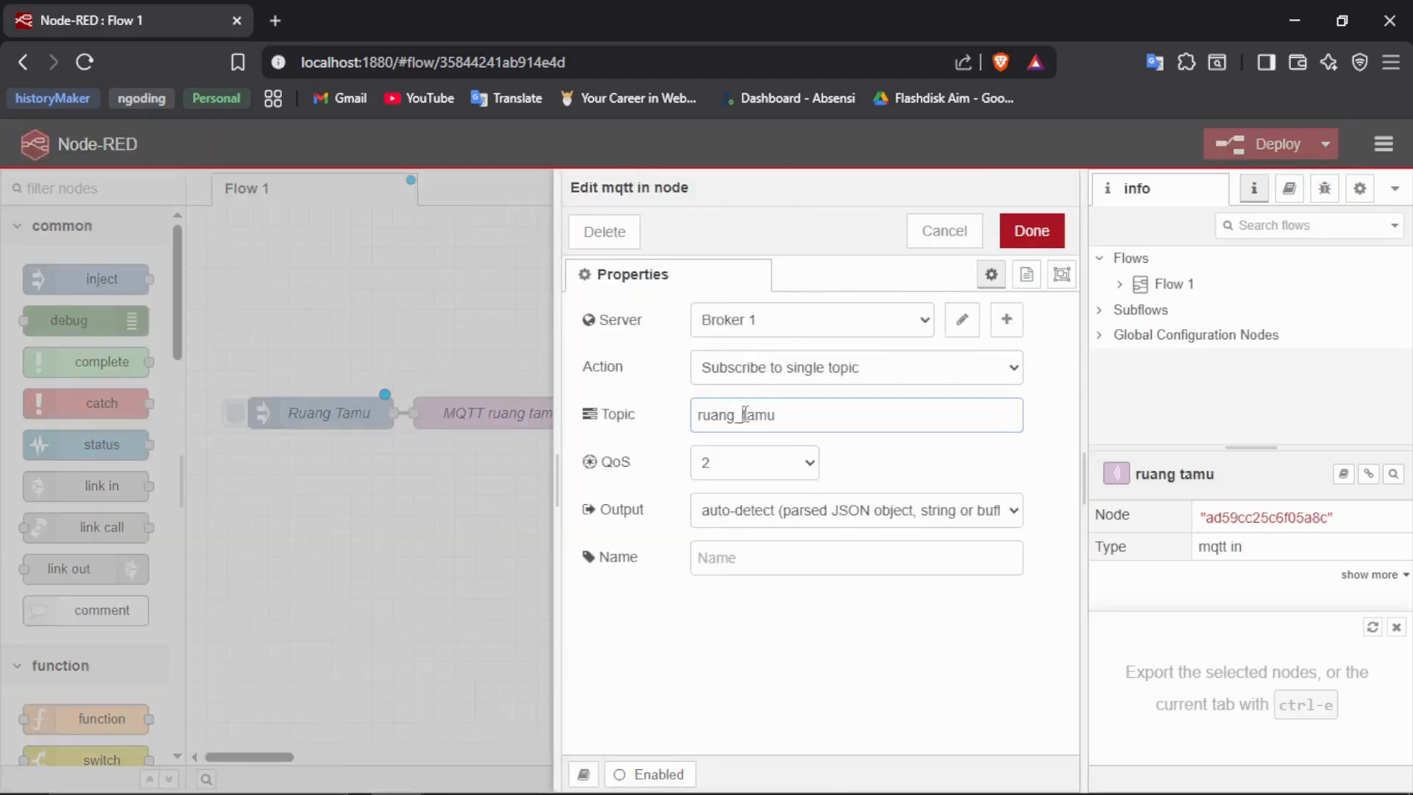
- Name the mqtt in node Menerima data, set its output to auto-detect (string or buffer), and save it
click(731, 565)
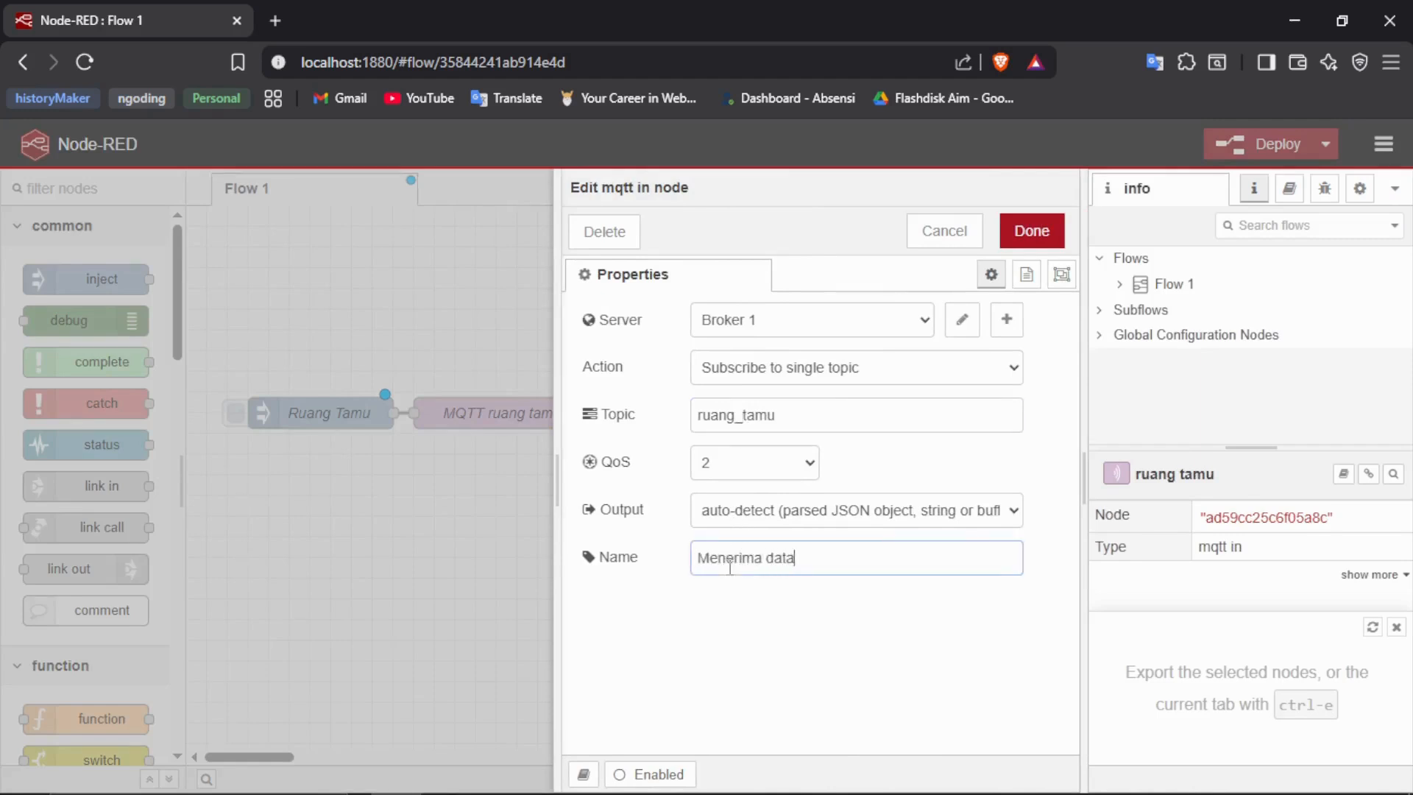
click(744, 512)
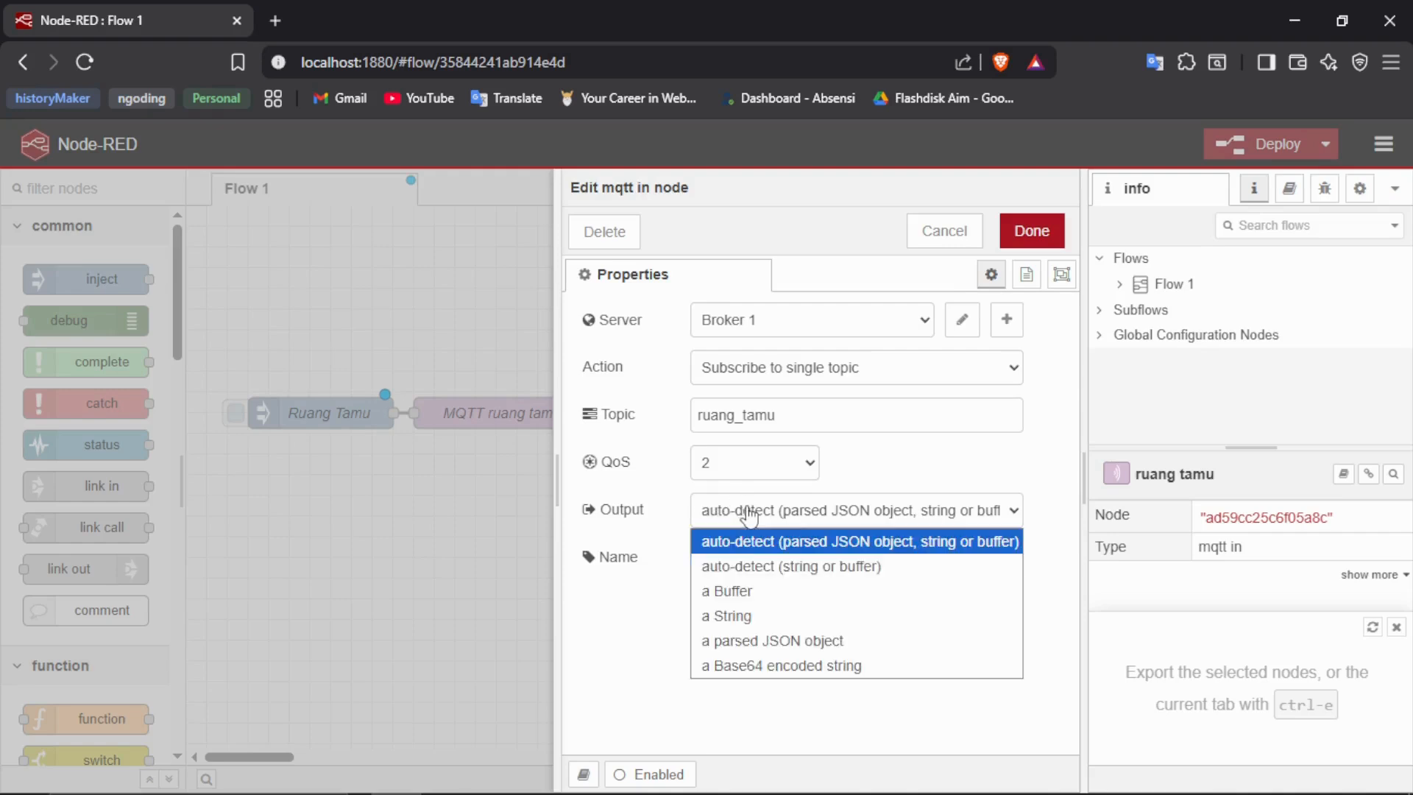
click(764, 576)
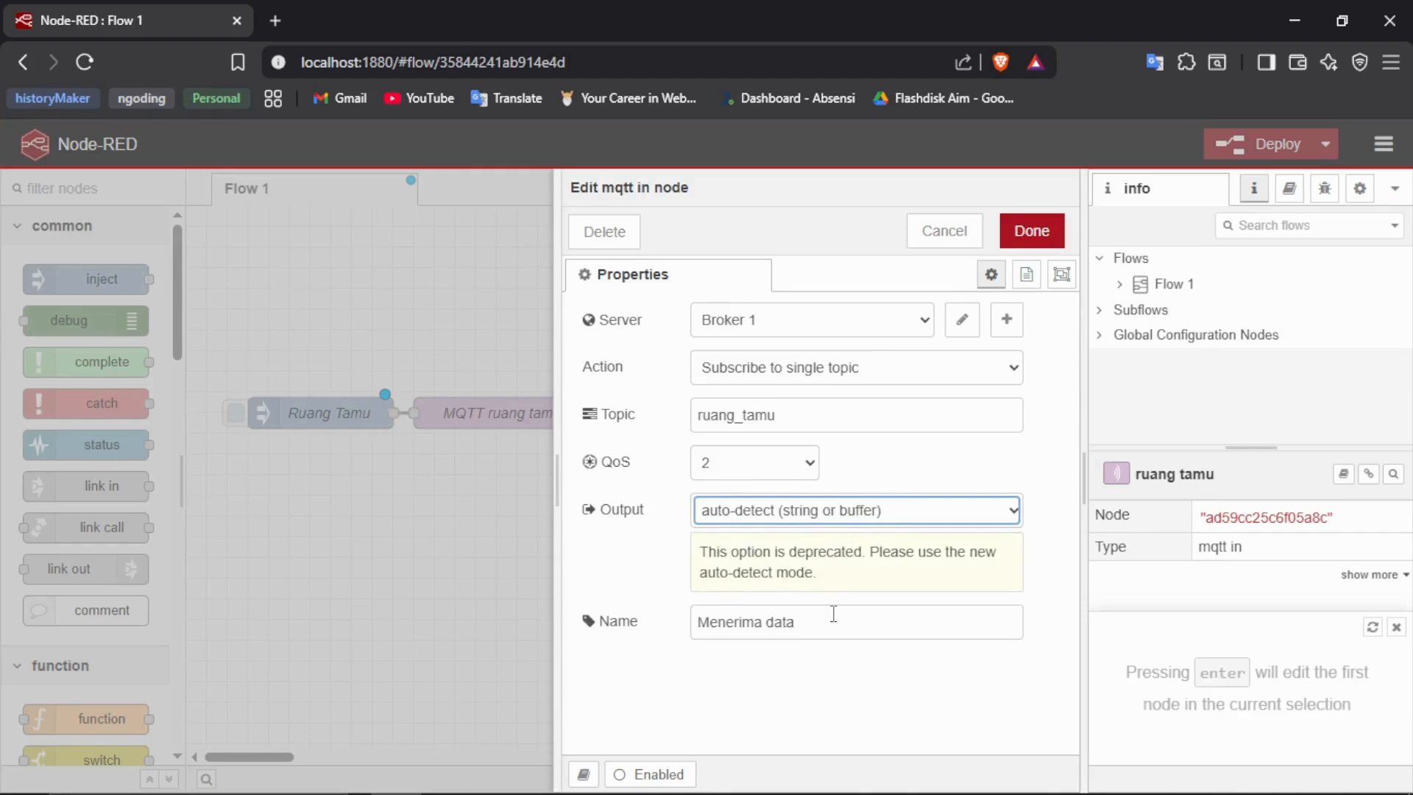
click(1031, 231)
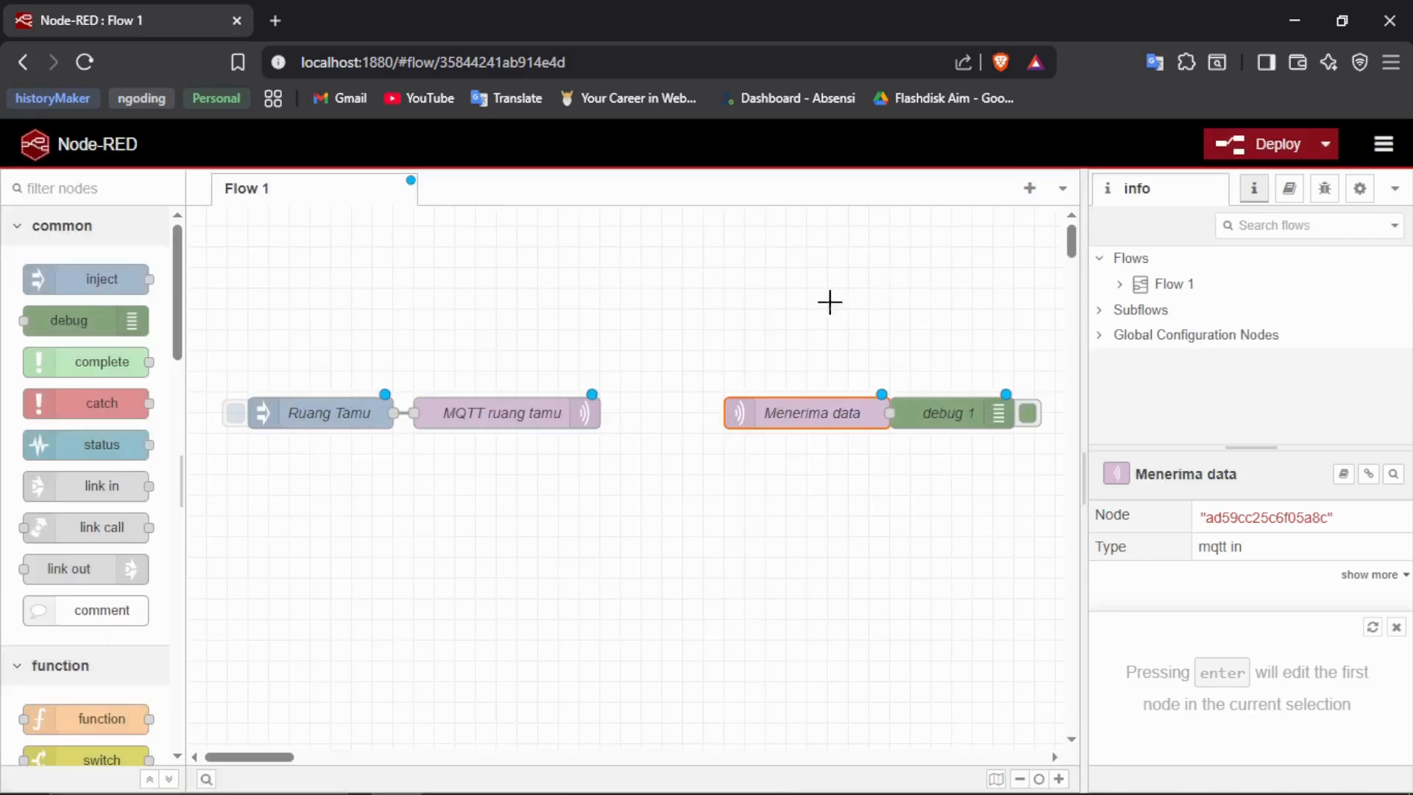
- Space the Menerima data node from debug 1, wire its output to the debug node, and deploy the flow
drag(831, 416, 789, 415)
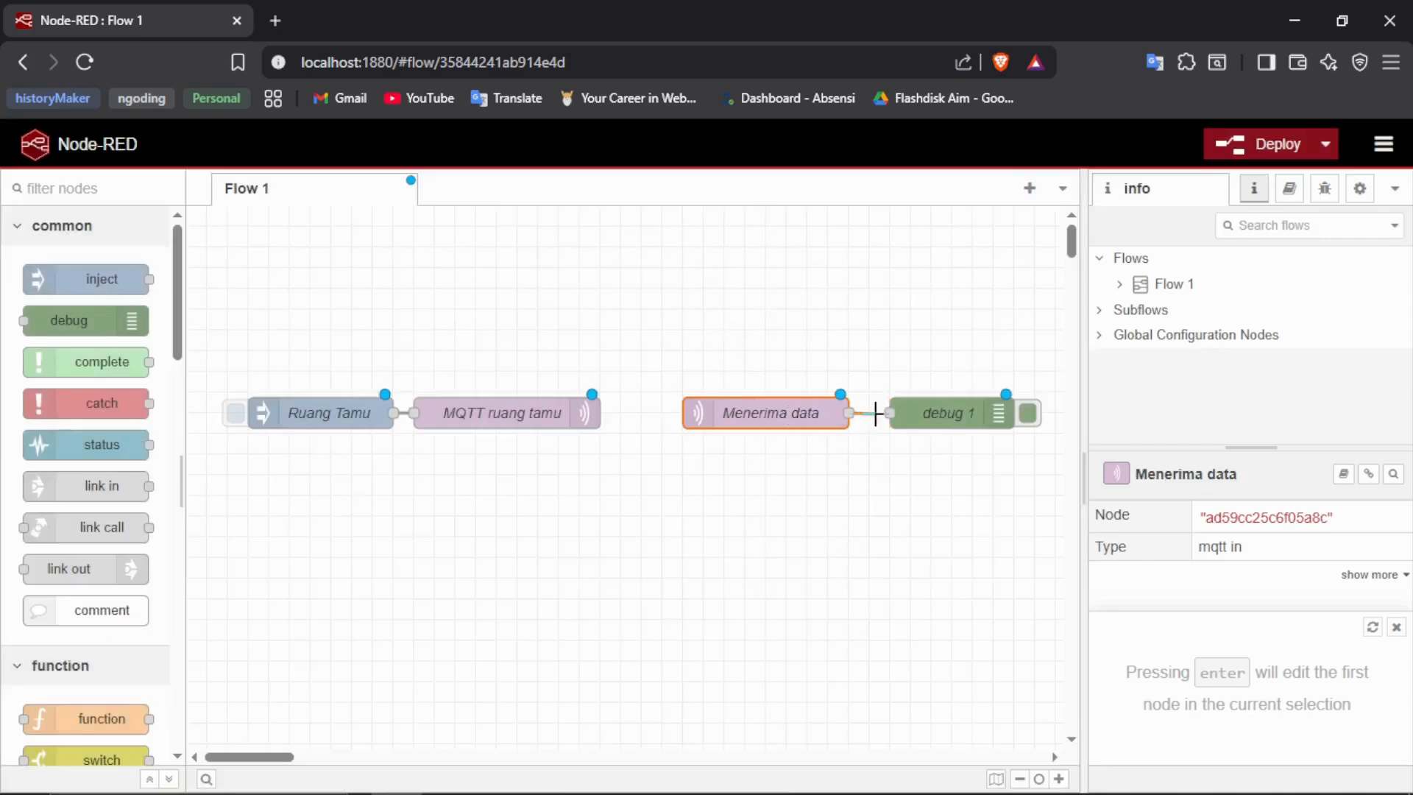
click(768, 382)
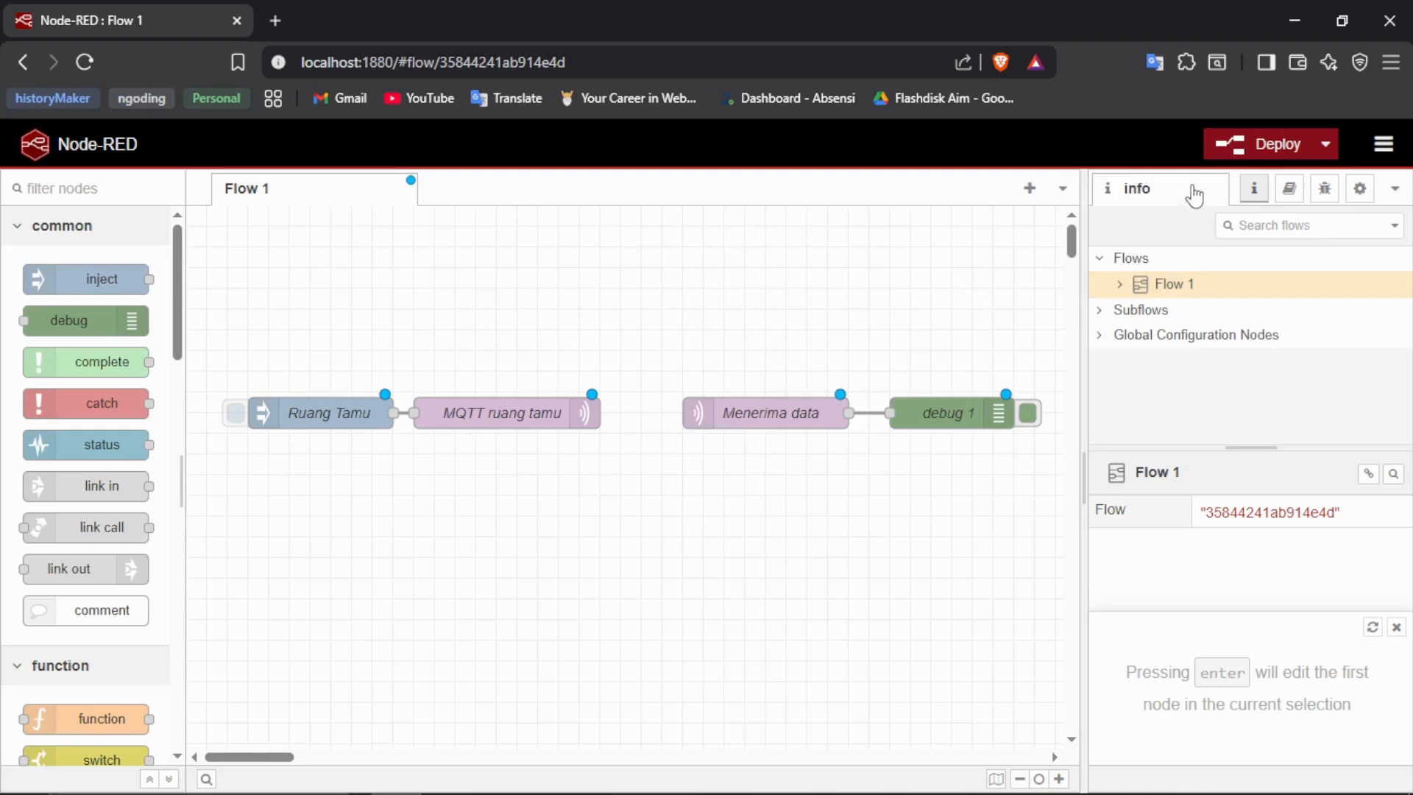
click(1243, 147)
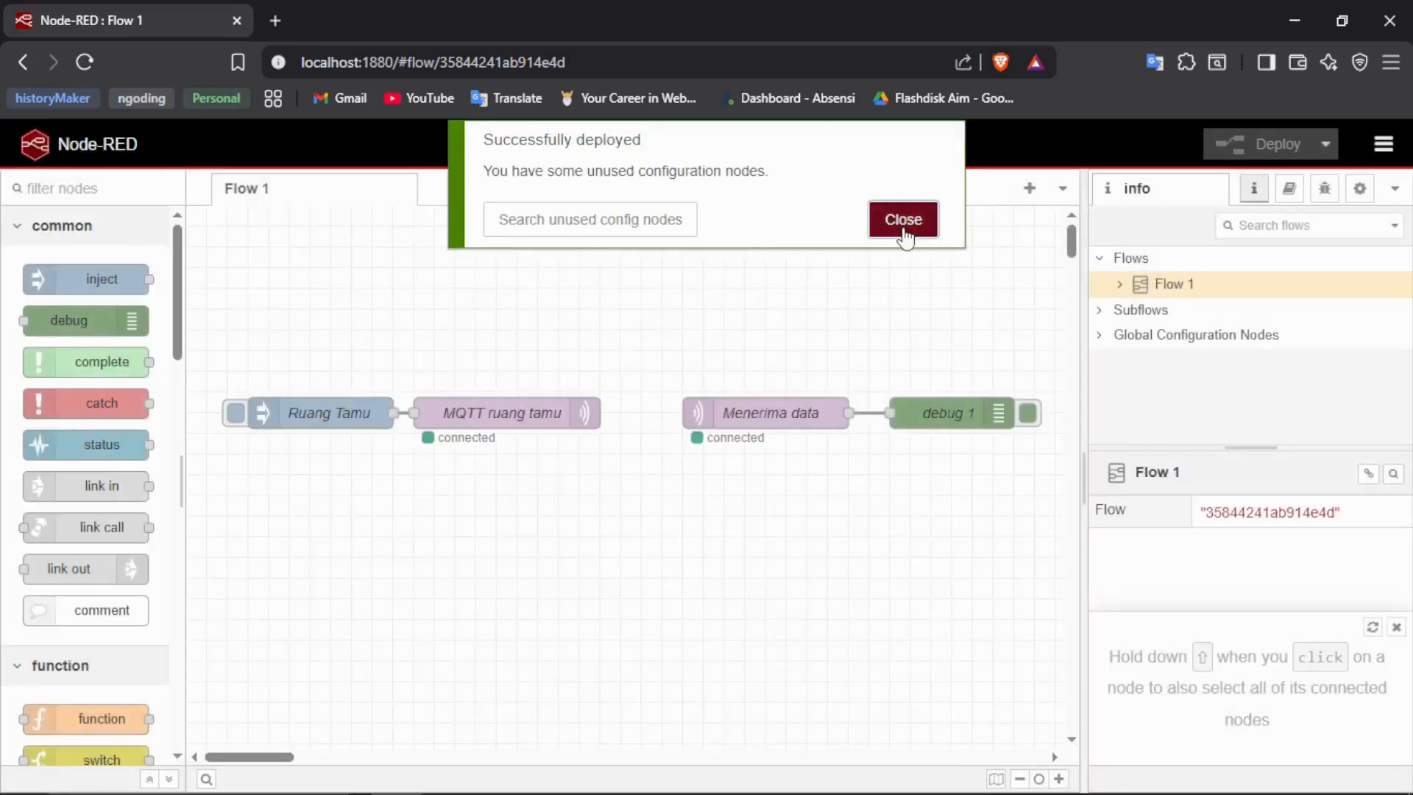
click(904, 222)
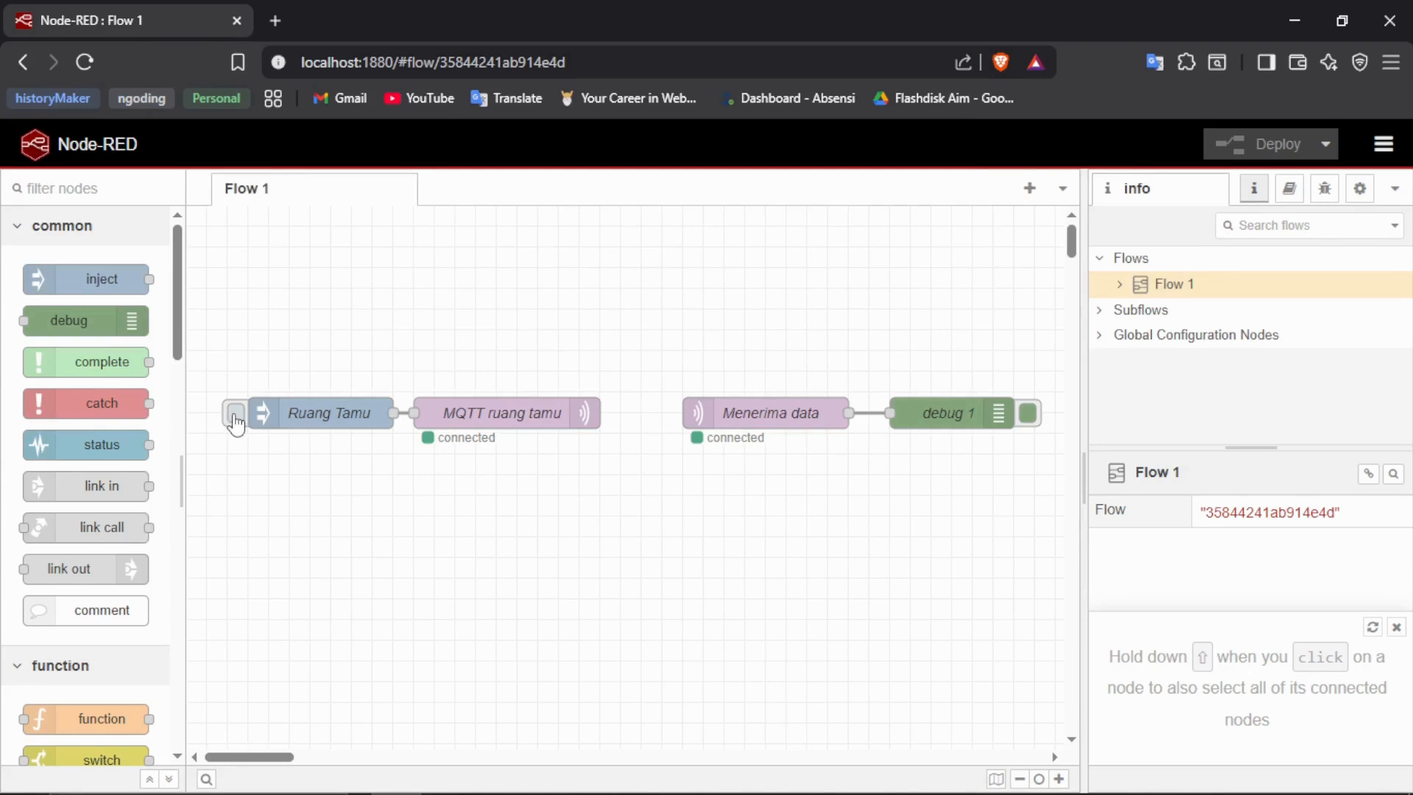
- Trigger the Ruang Tamu inject node twice with the debug messages shown, and review the inject node's payload and topic
click(236, 419)
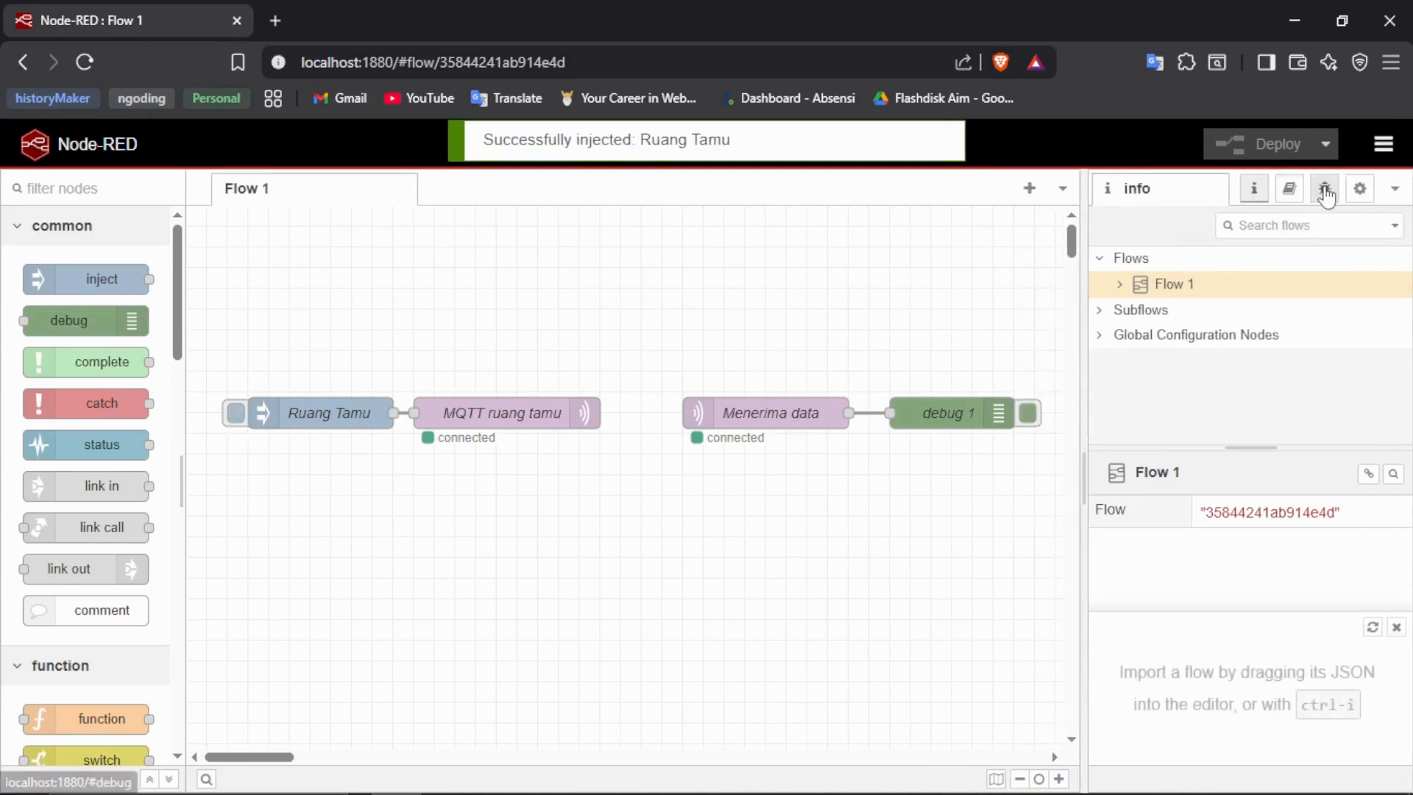
click(1326, 192)
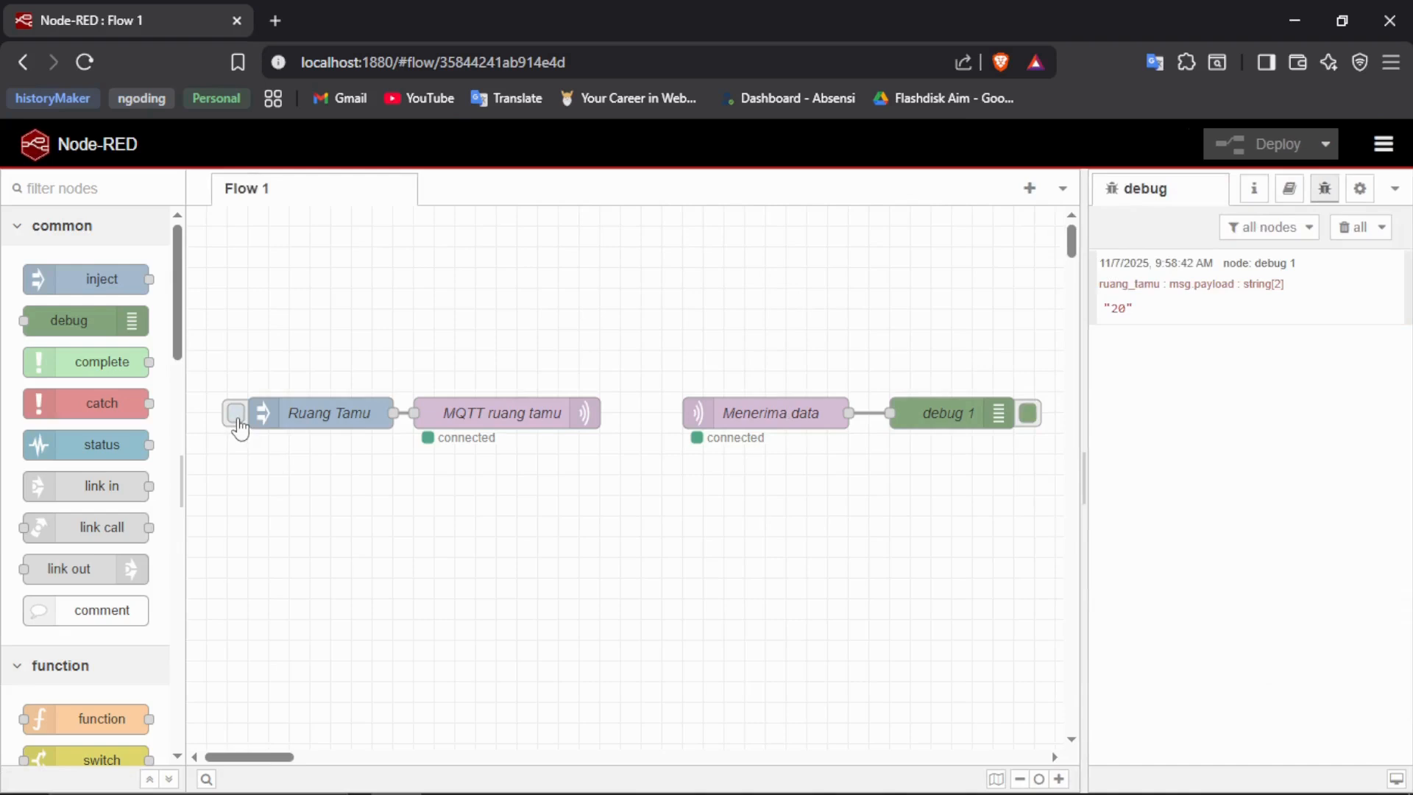
click(236, 416)
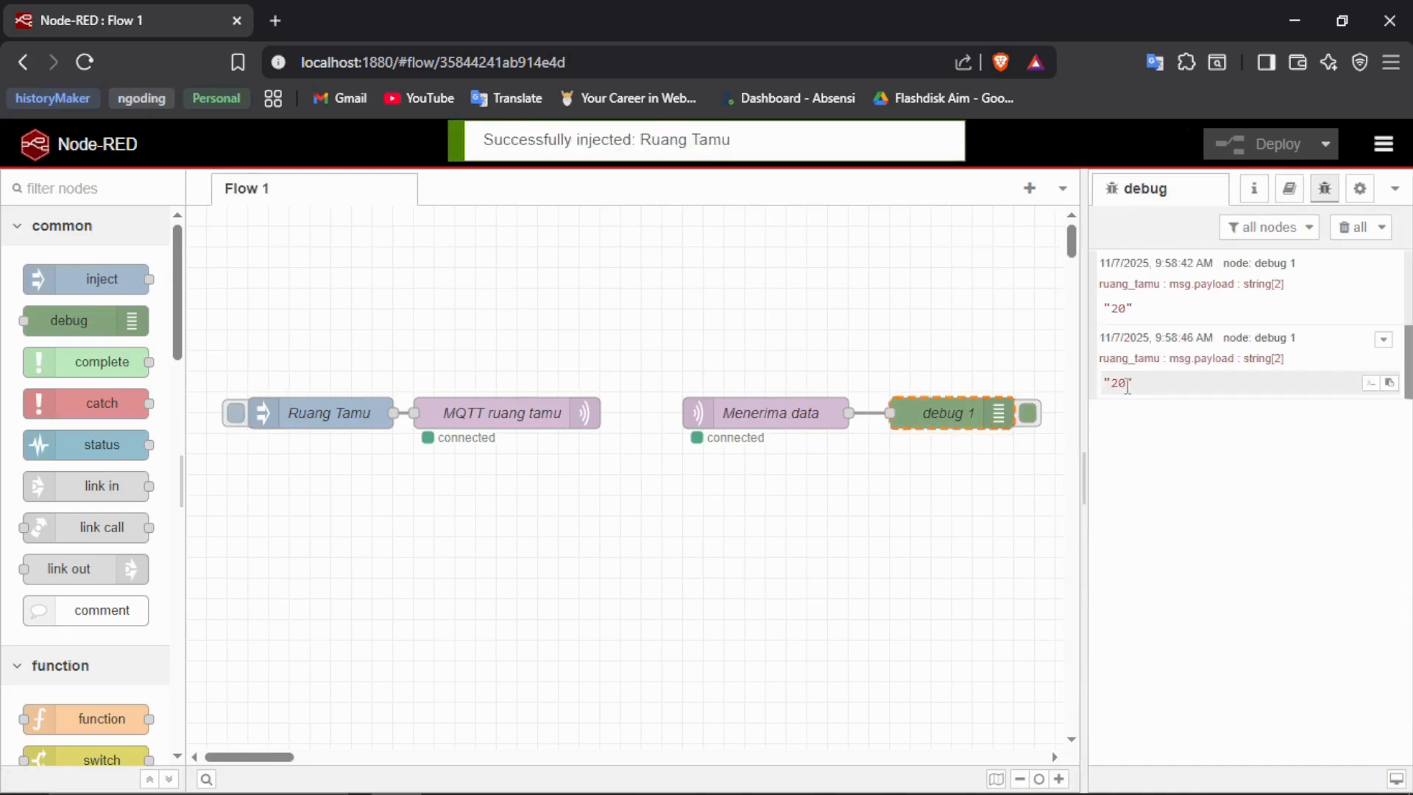
double_click(316, 413)
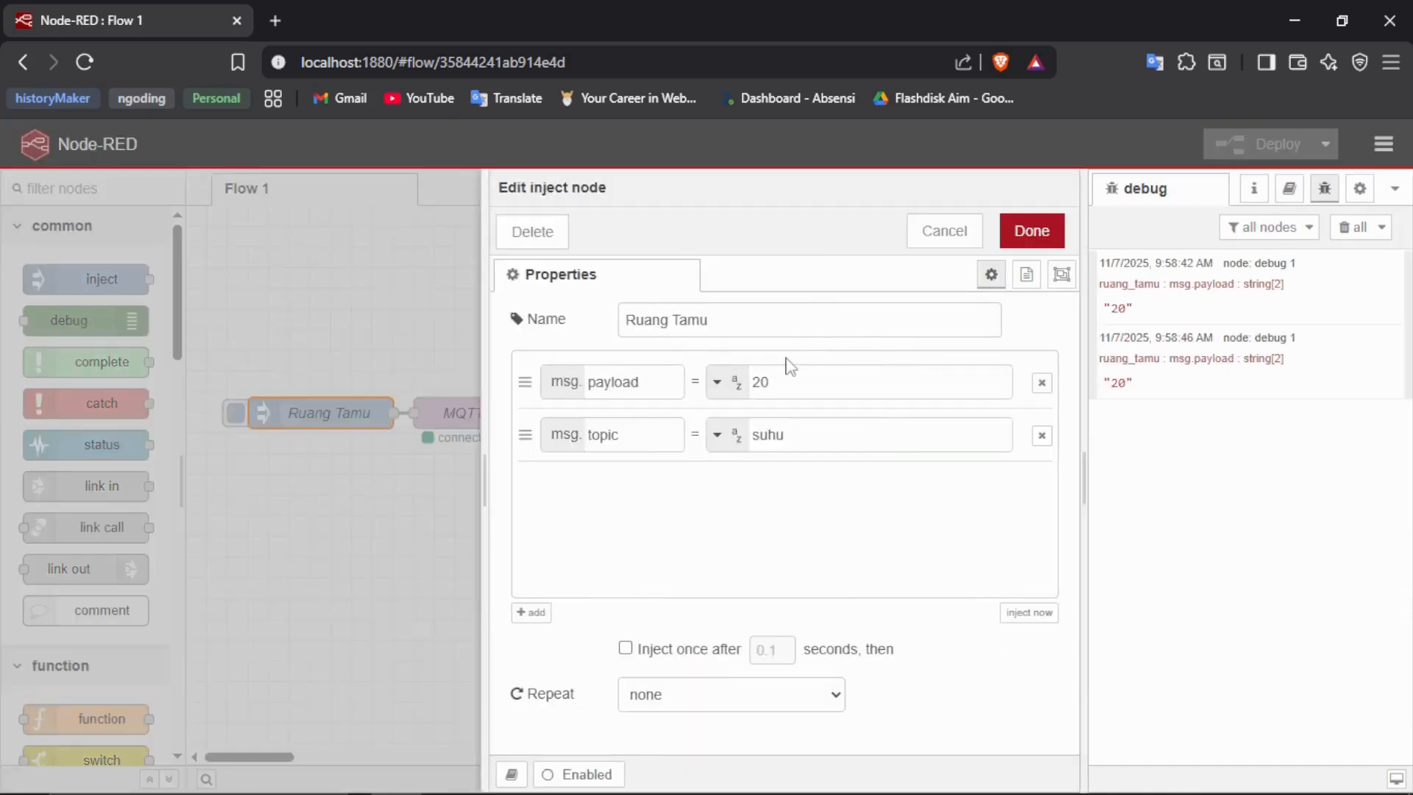
click(1045, 230)
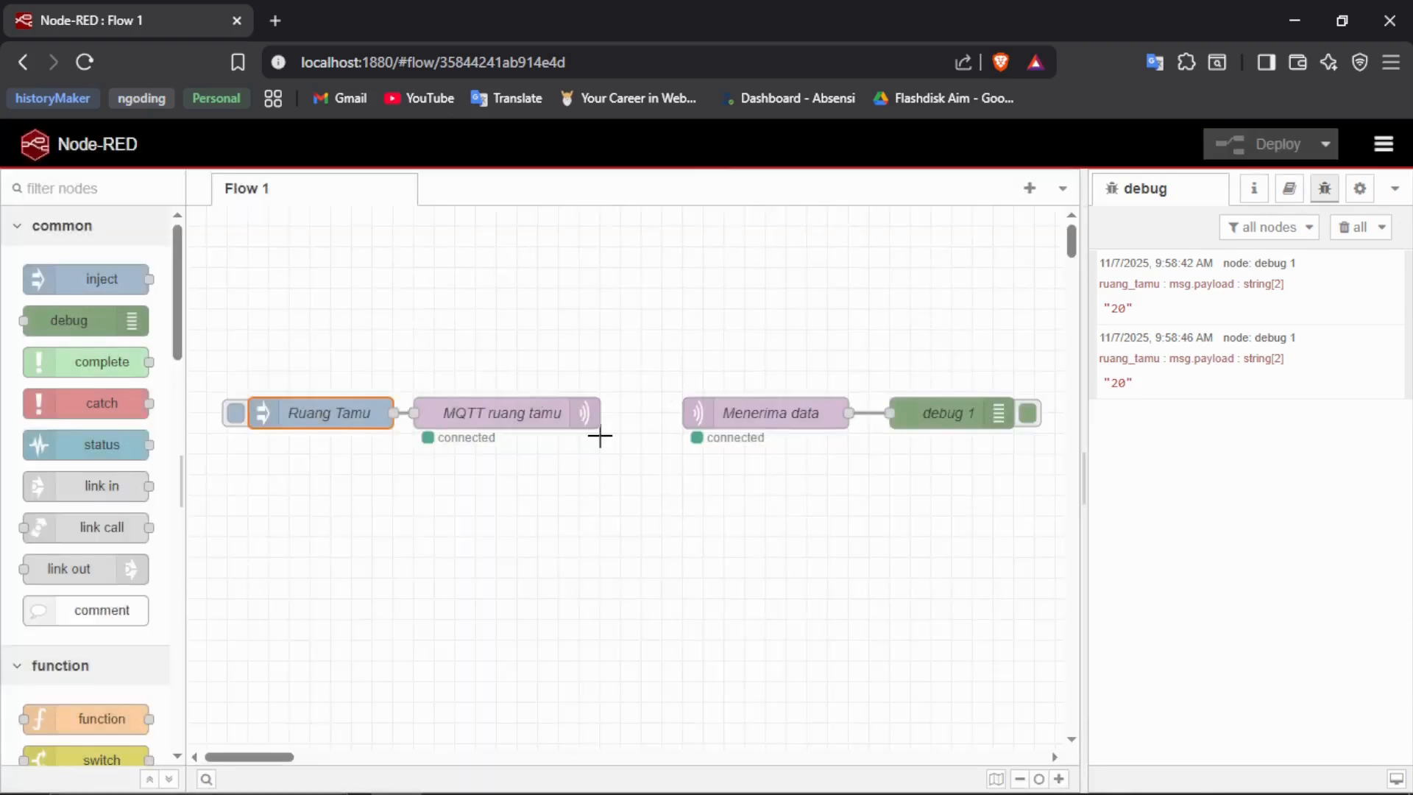
- Select the wired Ruang Tamu and MQTT ruang tamu nodes together and move them below the Menerima data row
drag(324, 325, 501, 453)
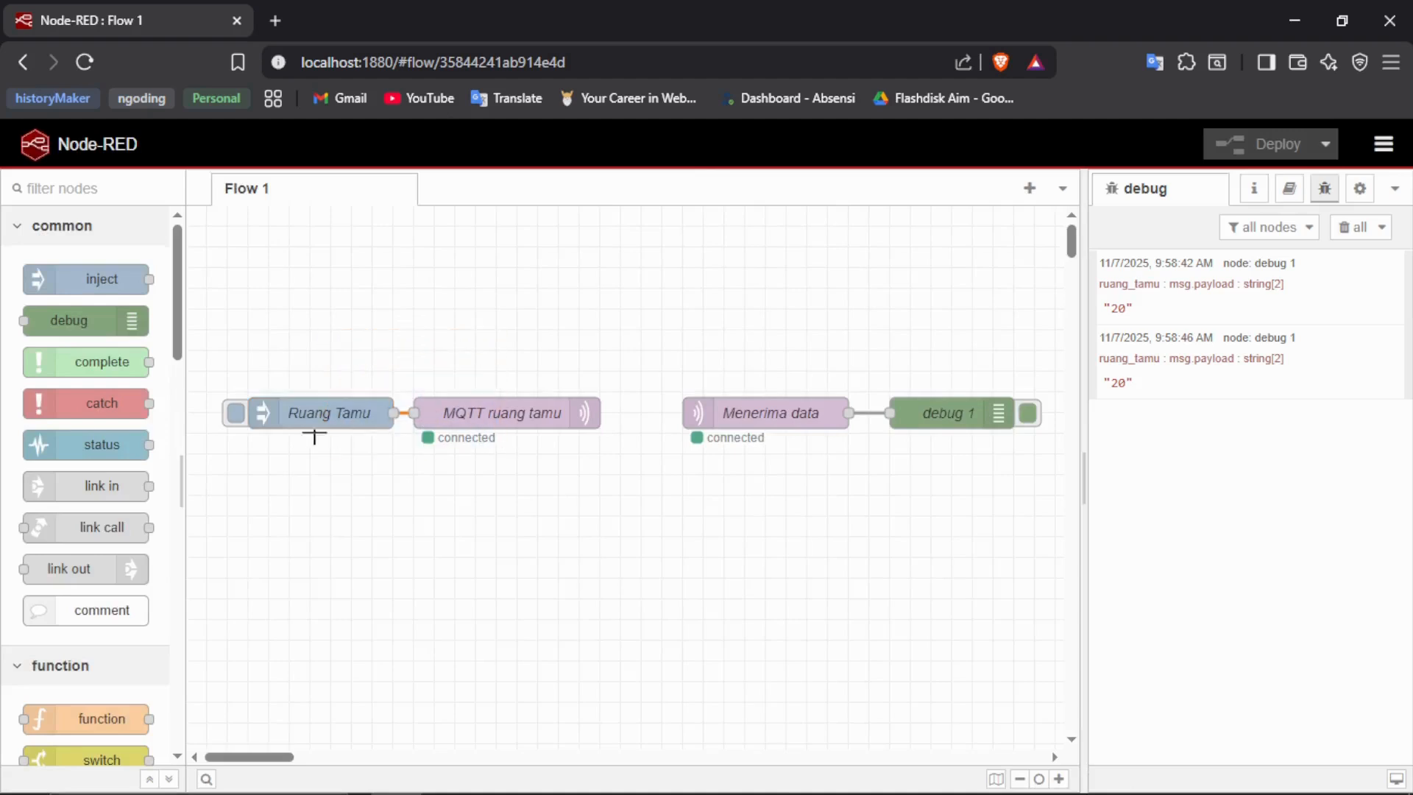
drag(219, 330, 634, 505)
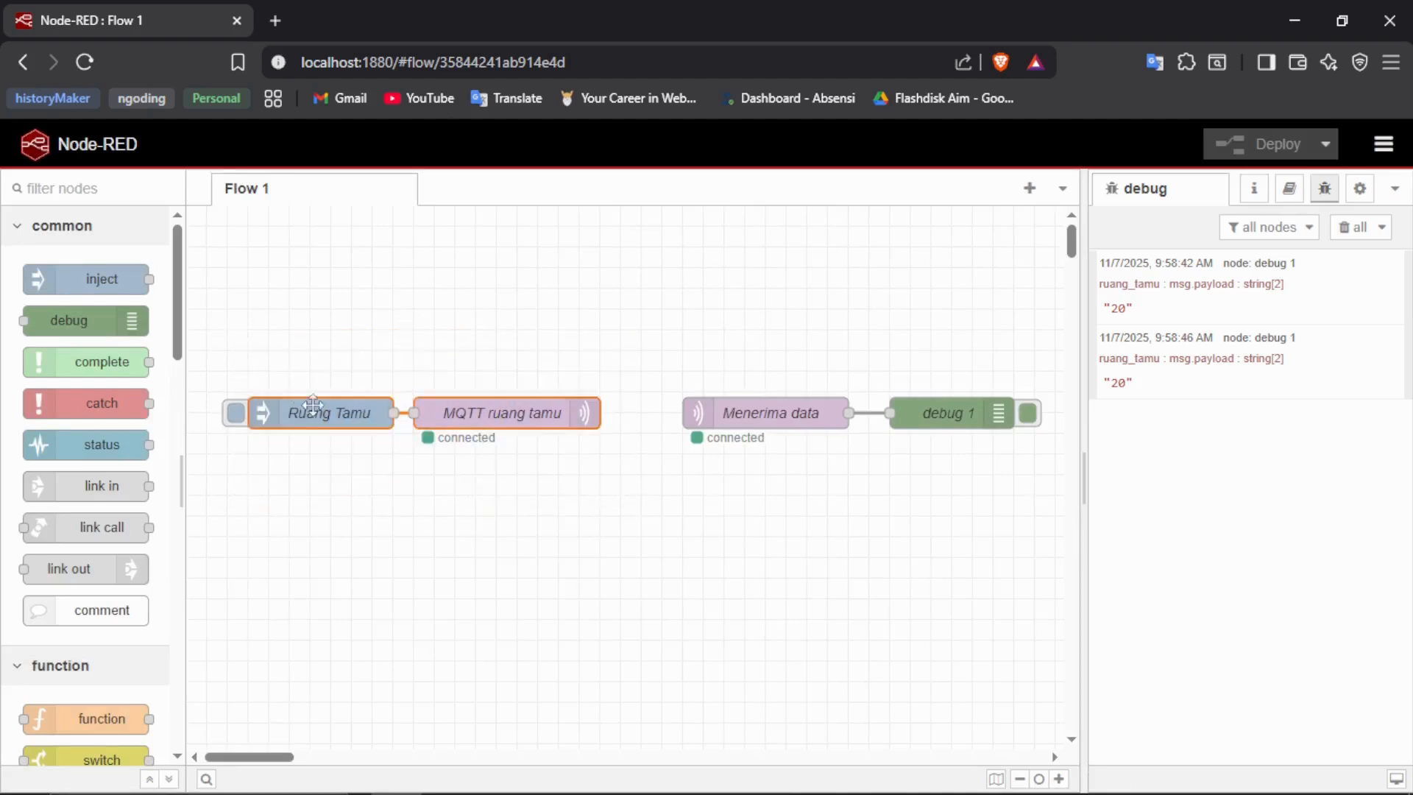
drag(313, 406, 307, 490)
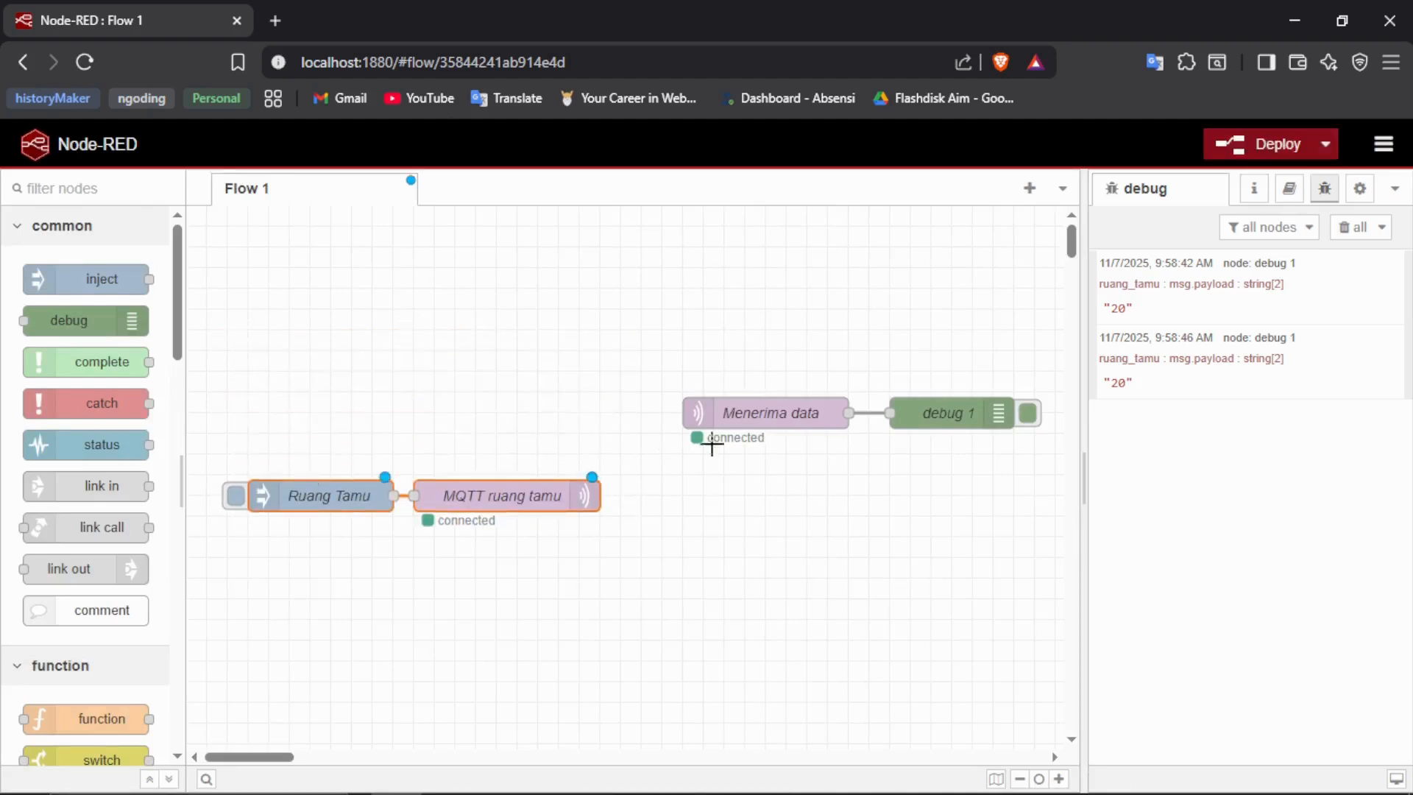
- Delete the wire between Menerima data and debug 1, and move Menerima data away to widen the gap between them
drag(752, 417, 692, 421)
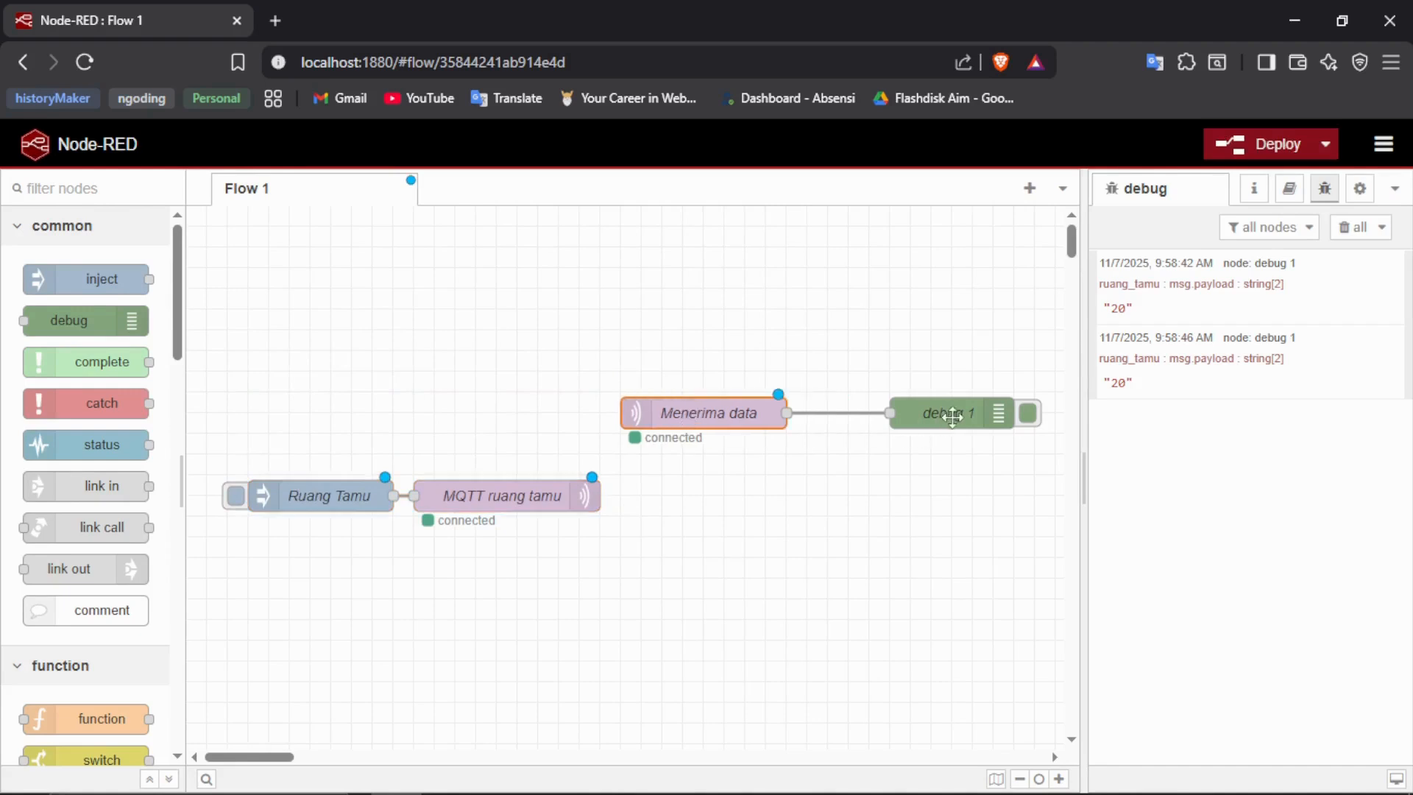
click(836, 451)
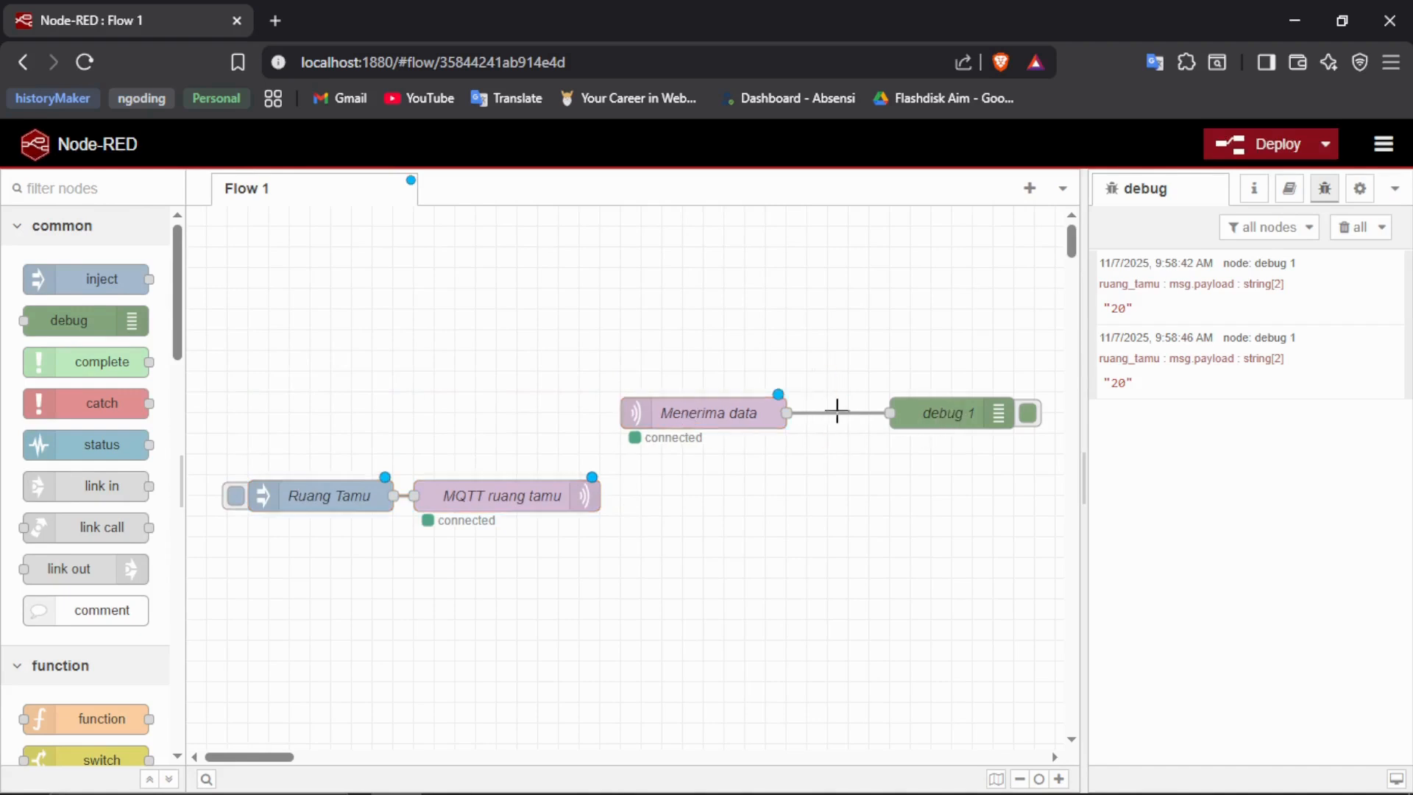
key(Delete)
drag(692, 411, 590, 408)
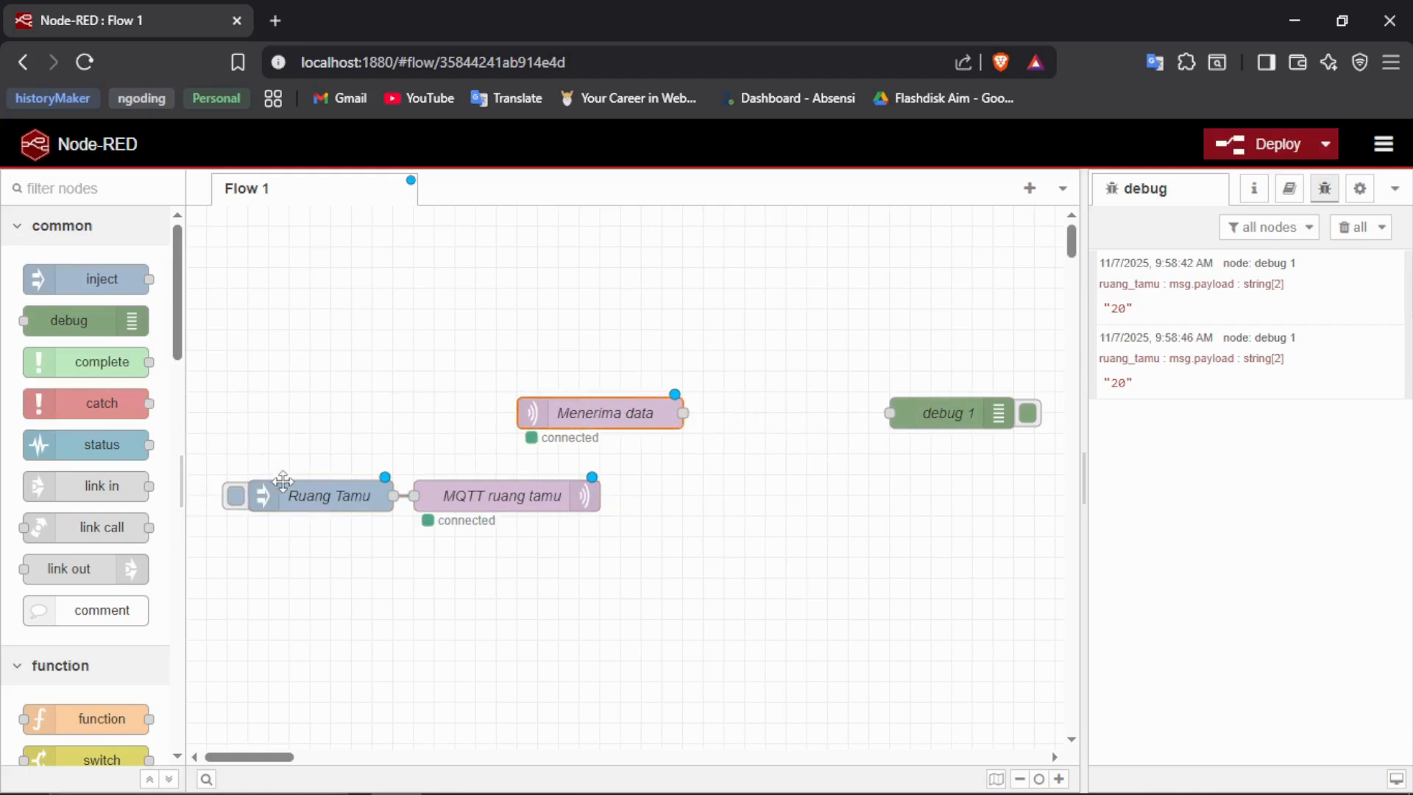
- Change the Ruang Tamu inject node's payload type to JSON and open the payload in the JSON editor
click(284, 481)
double_click(329, 508)
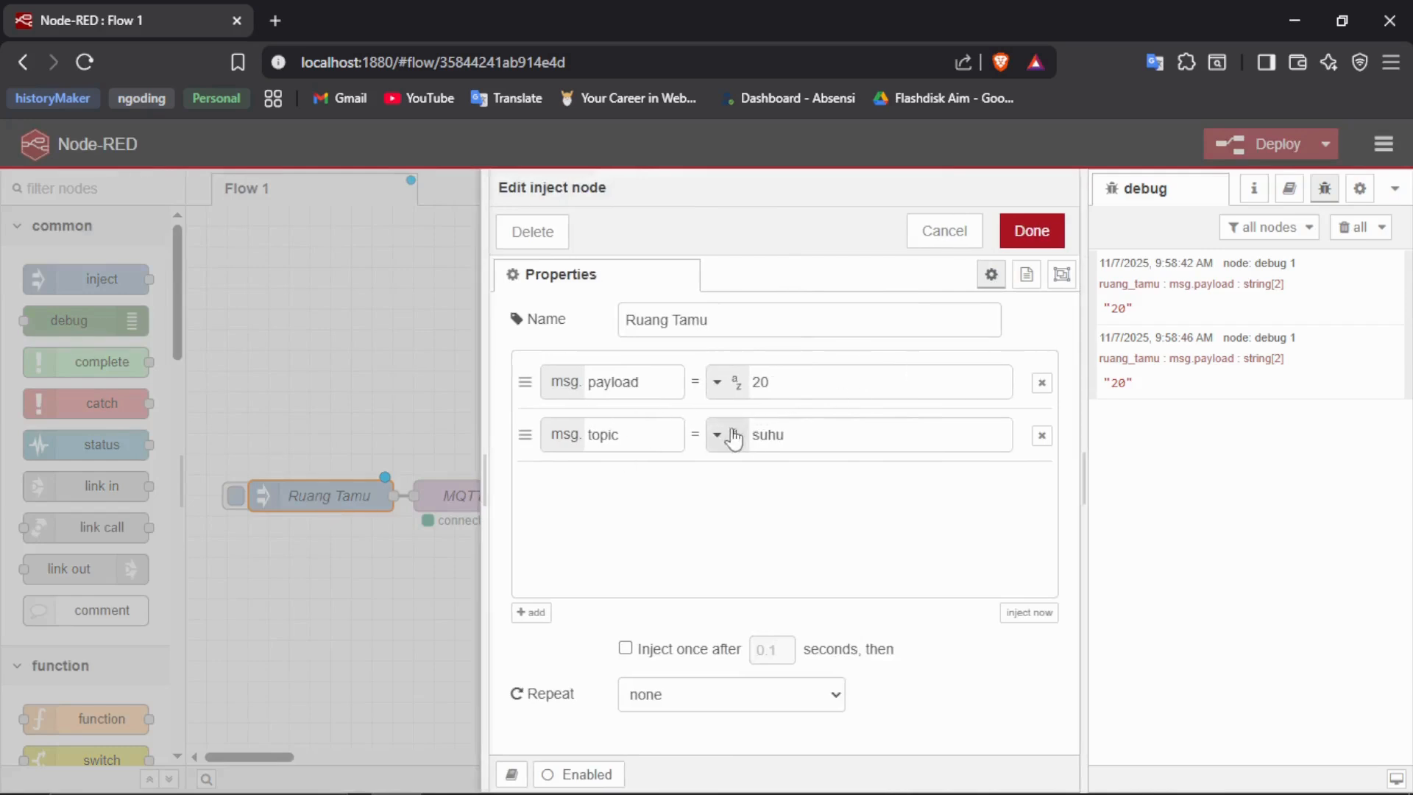
click(721, 381)
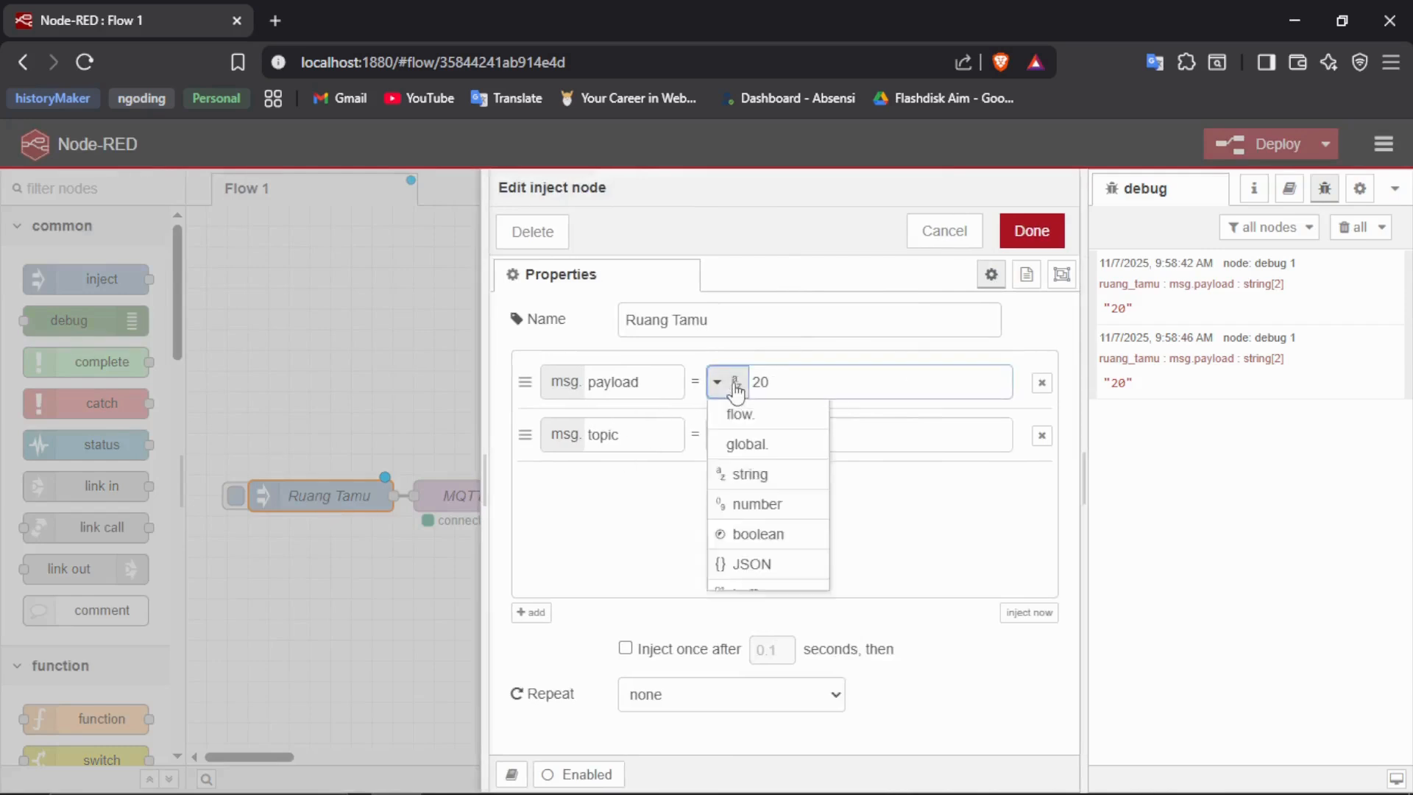
click(750, 564)
click(1002, 381)
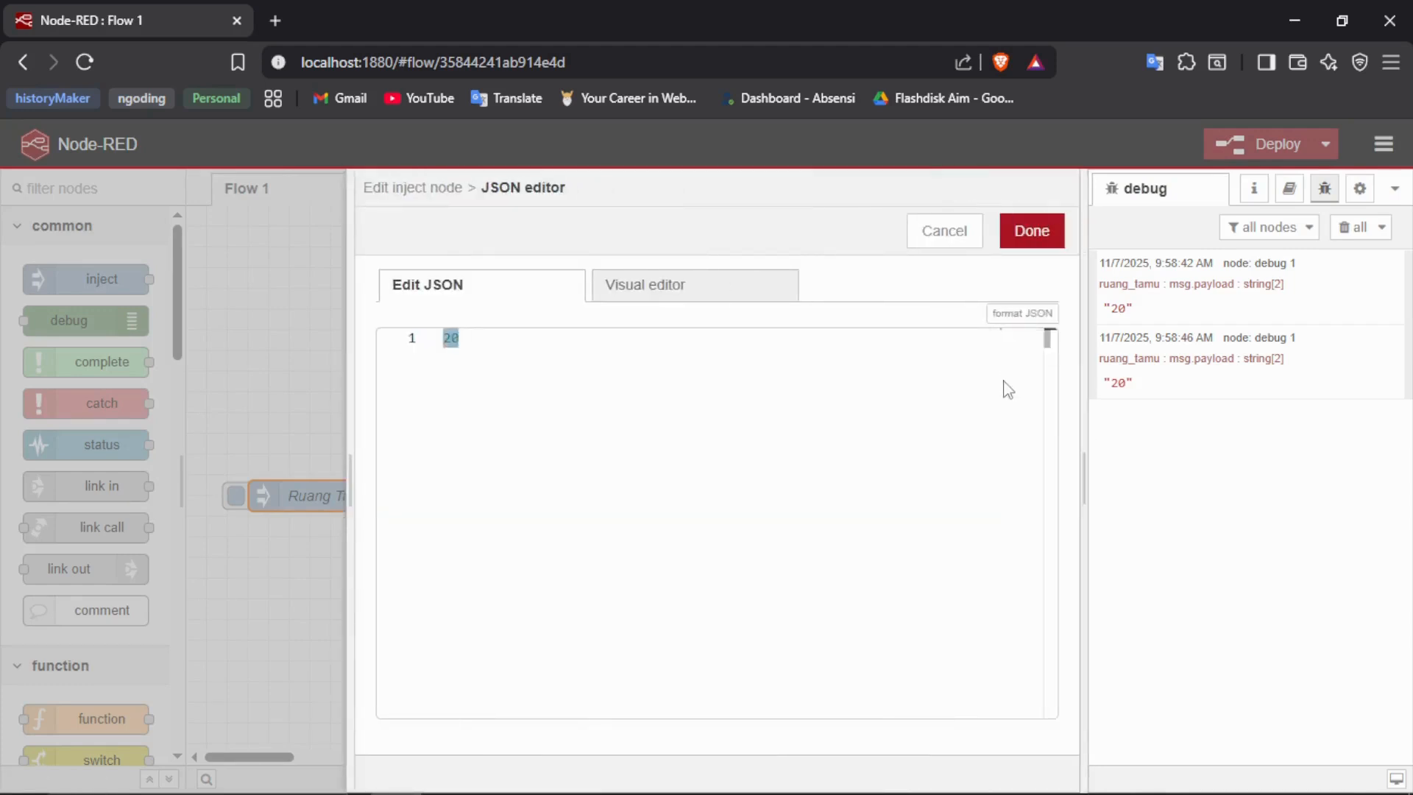
- Replace the payload content with a multi-line JSON object whose first entry is "suhu": 30
text({)
key(BackSpace)
key(Return)
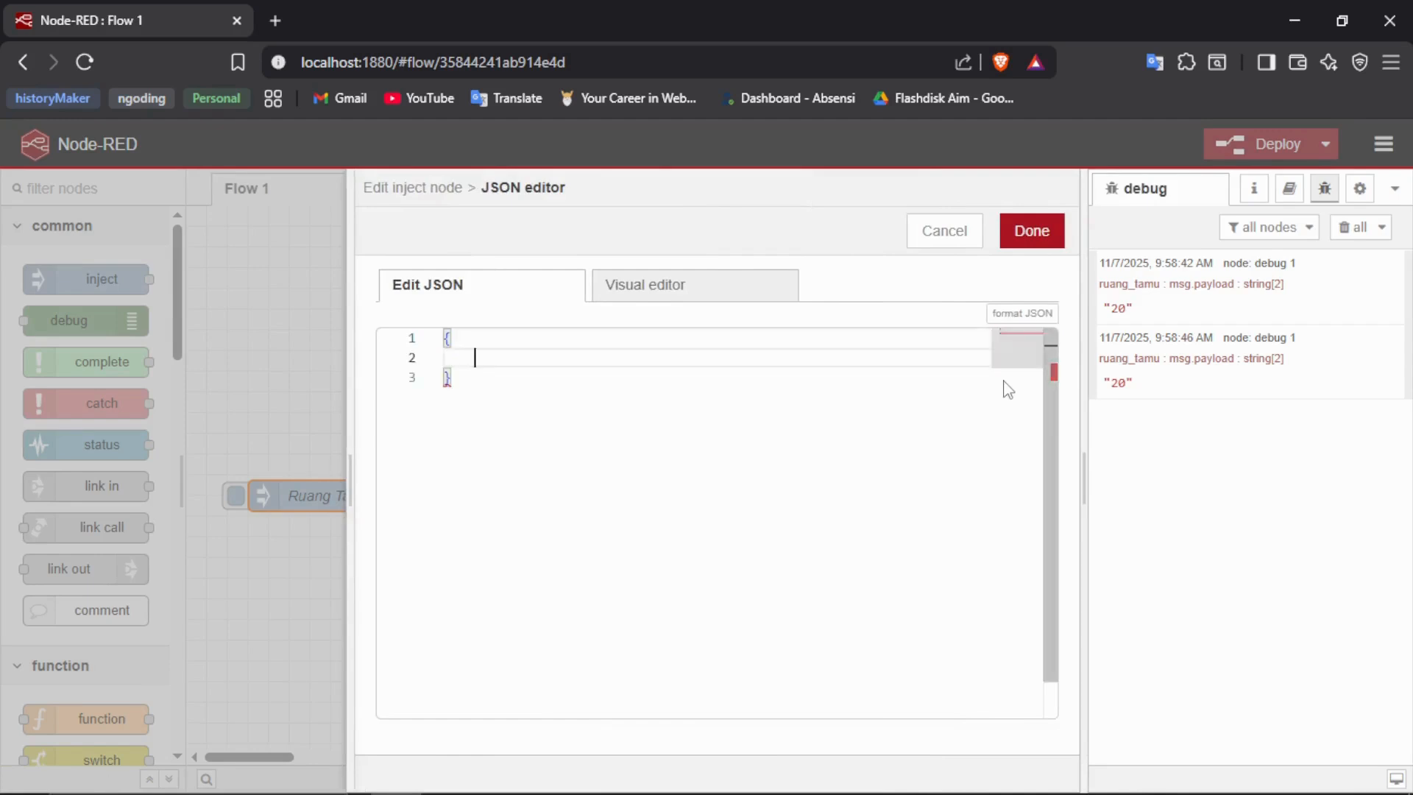
text(suhu)
key(Return)
key(Return)
- Add "active": true and "humi": 28 to the JSON payload, and save the inject node
text("active")
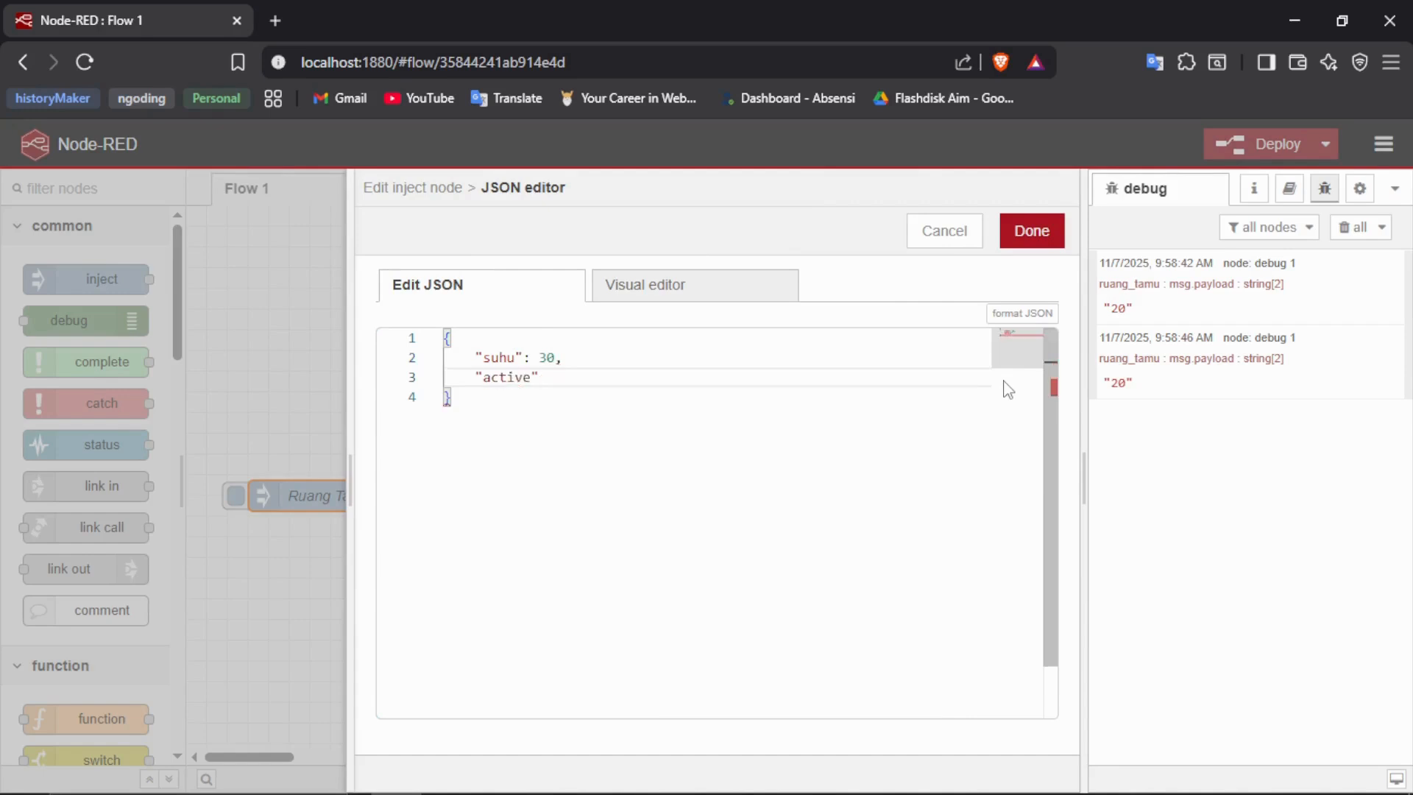
text(L)
key(BackSpace)
text(: true,)
key(Return)
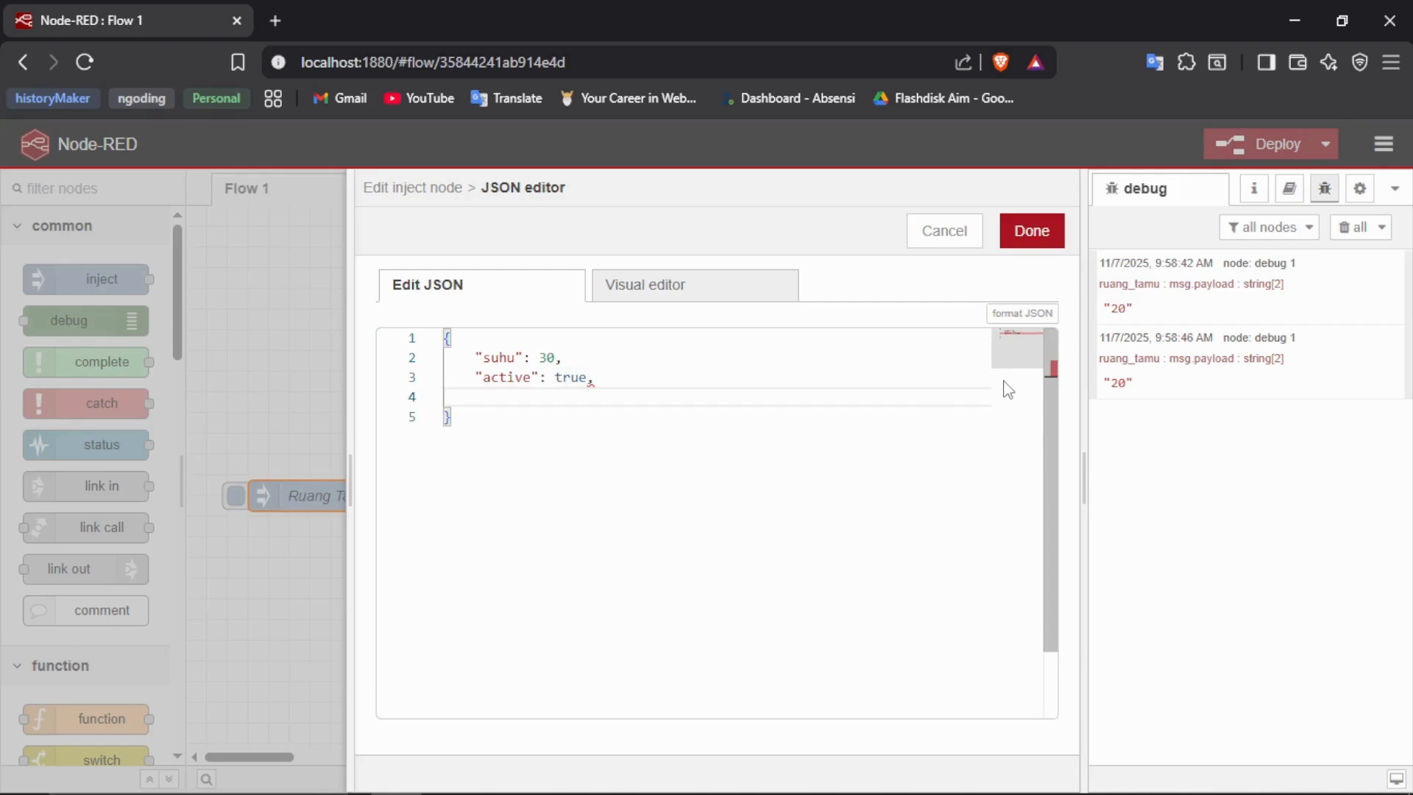
text("humi": 28)
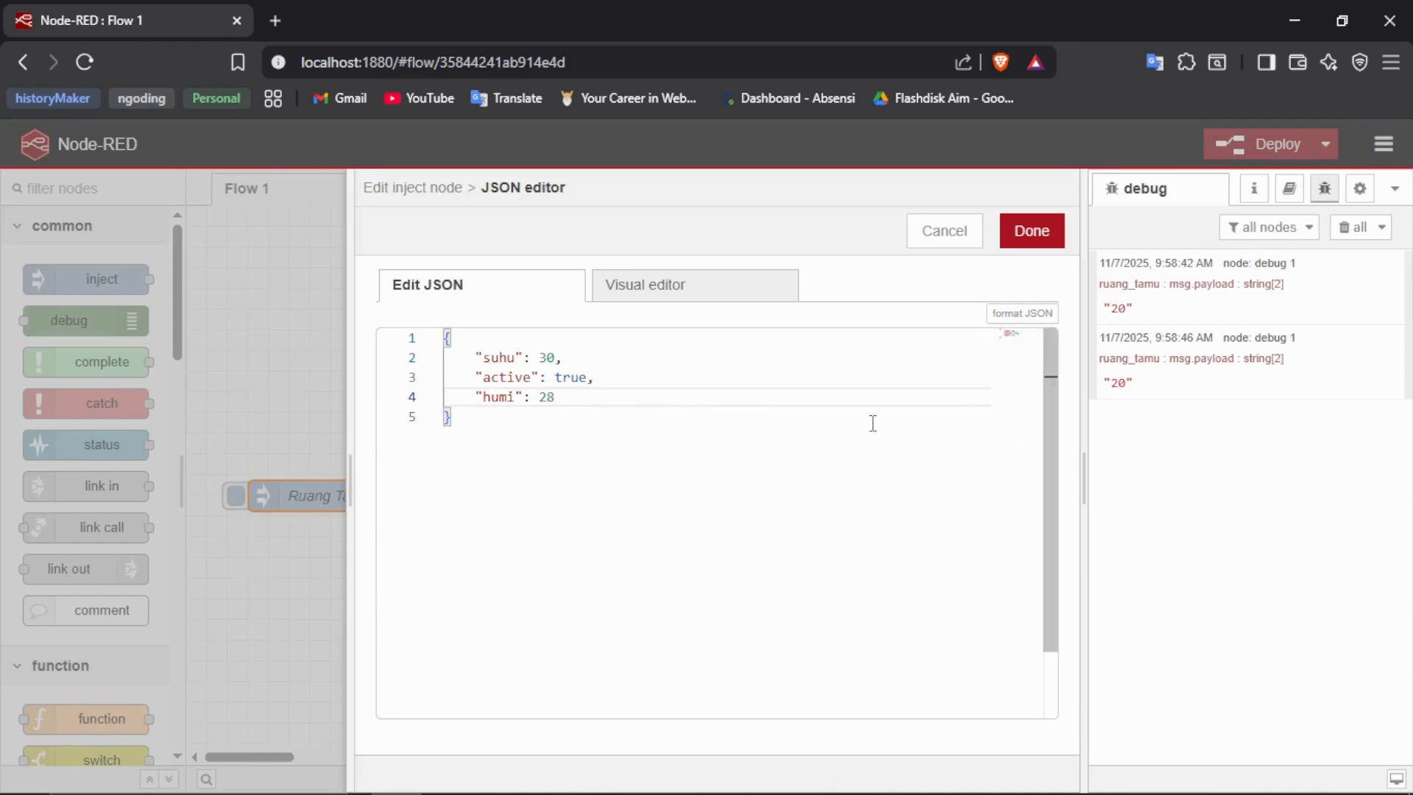
click(1030, 229)
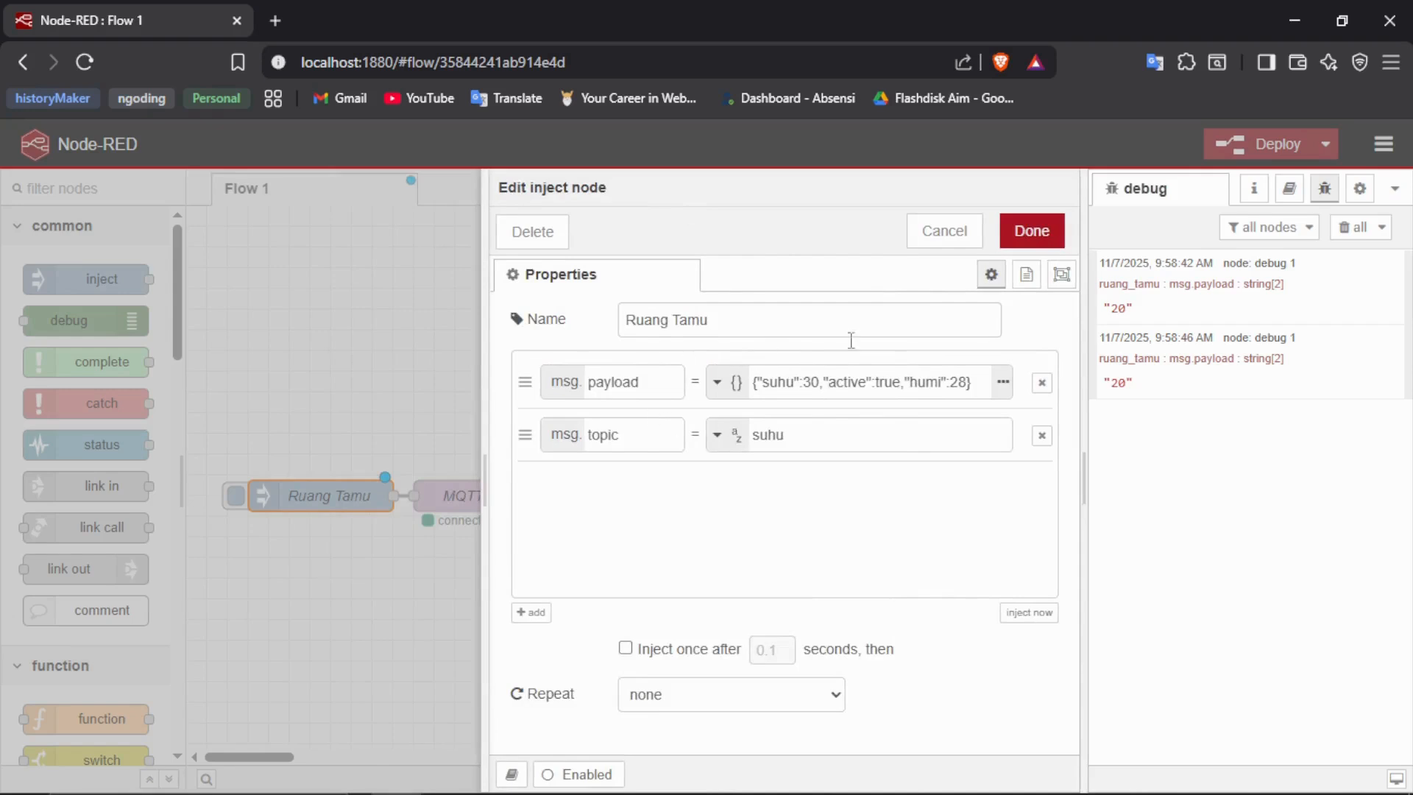
click(1031, 230)
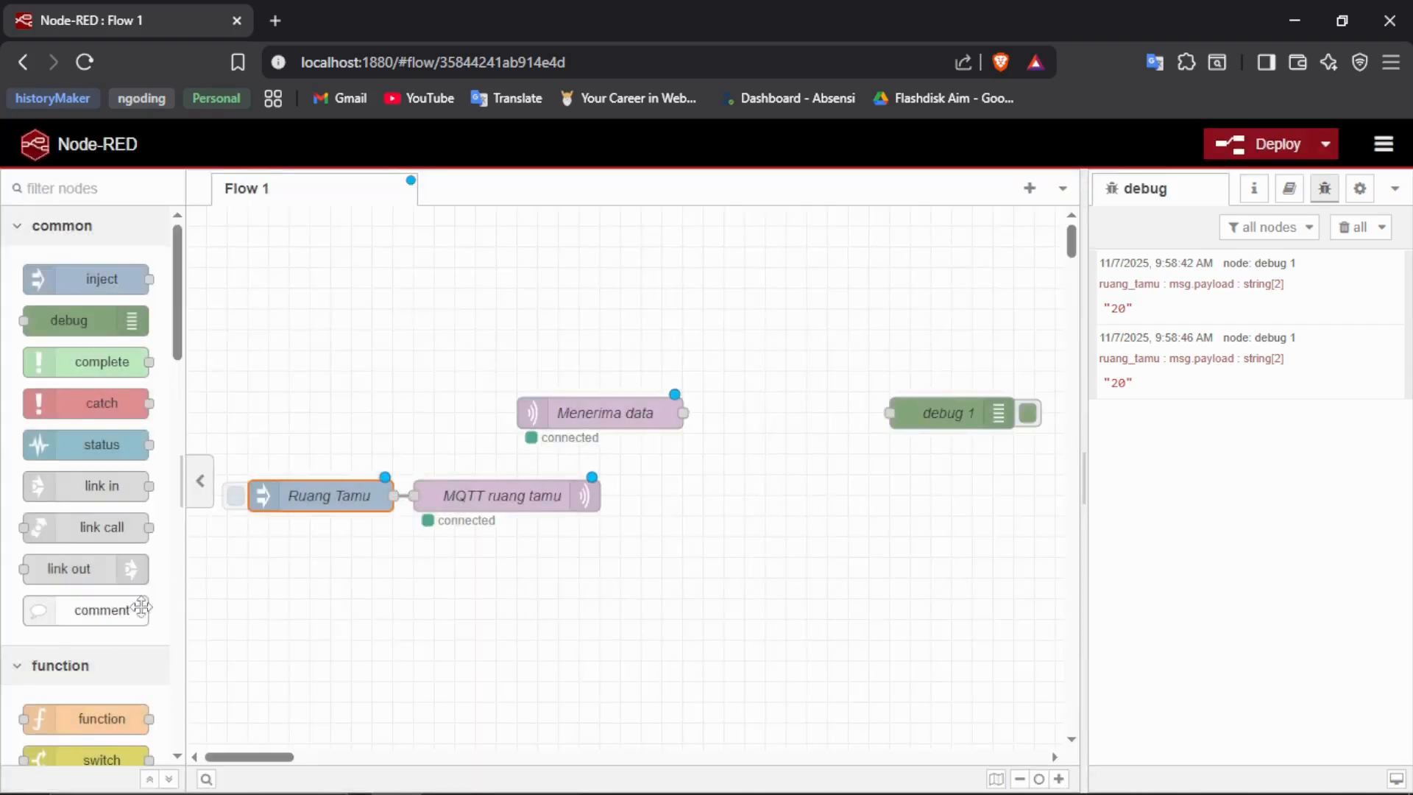
- Add a json parser node between Menerima data and debug 1, shifting both Menerima data and json away from debug 1
scroll(110, 662, down, 3)
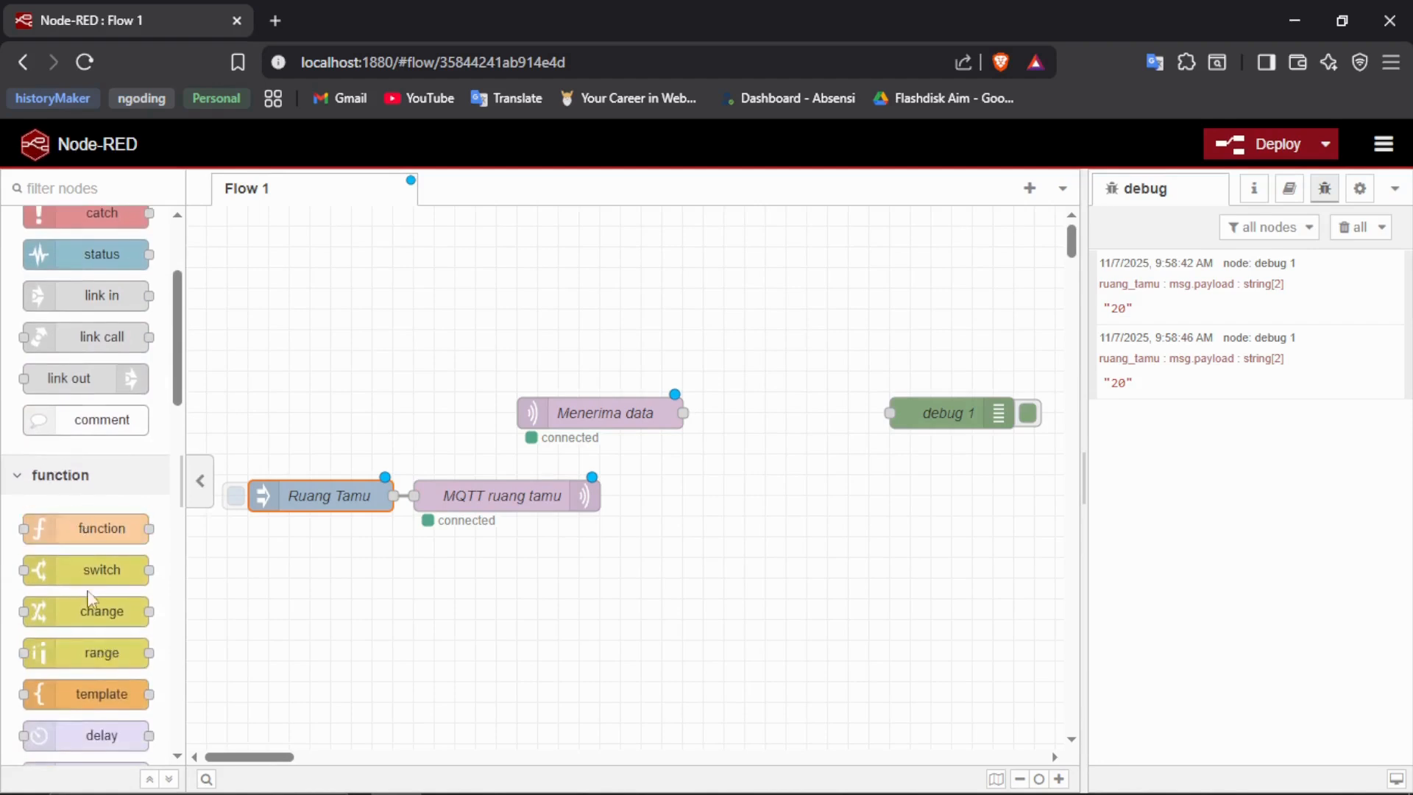
scroll(80, 513, down, 10)
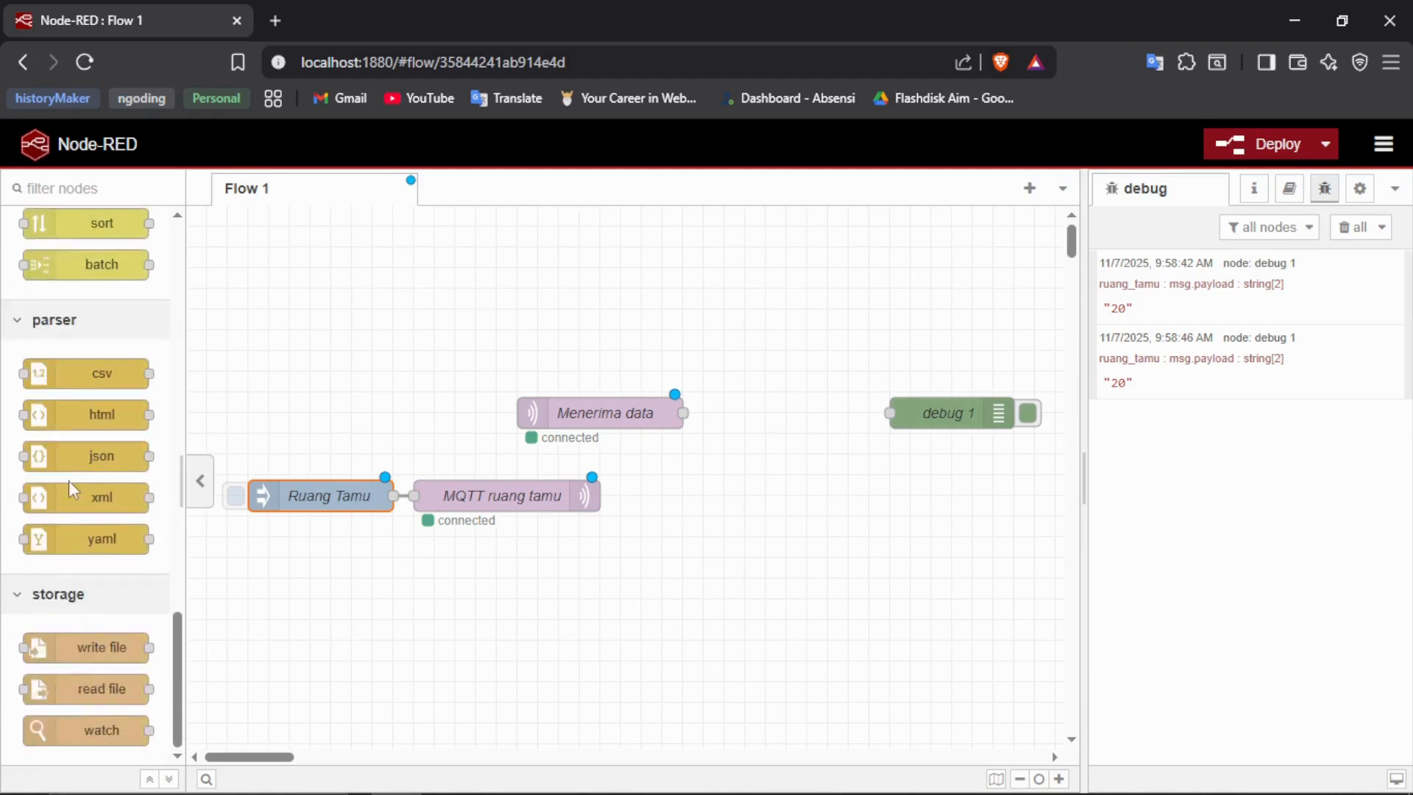
drag(70, 456, 770, 417)
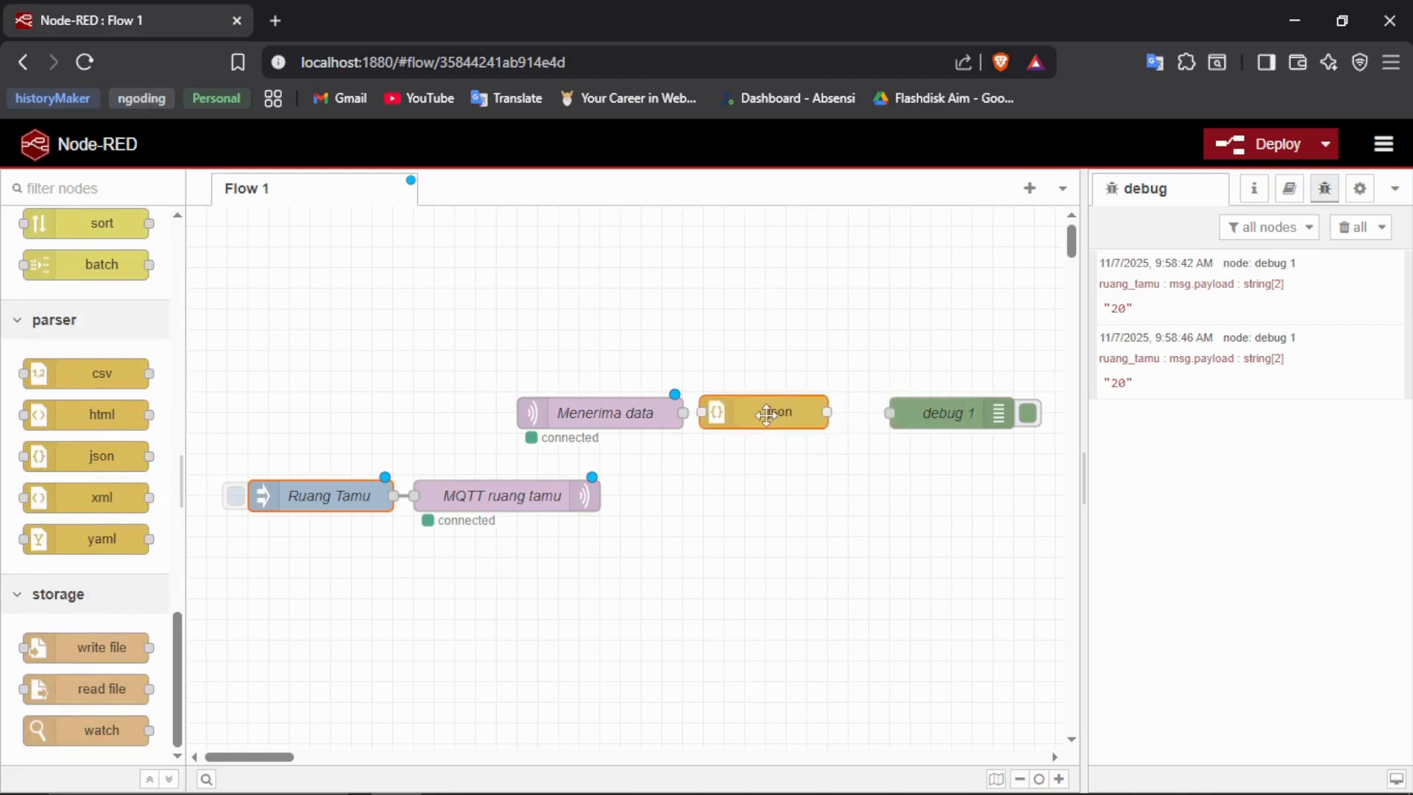
drag(603, 416, 561, 417)
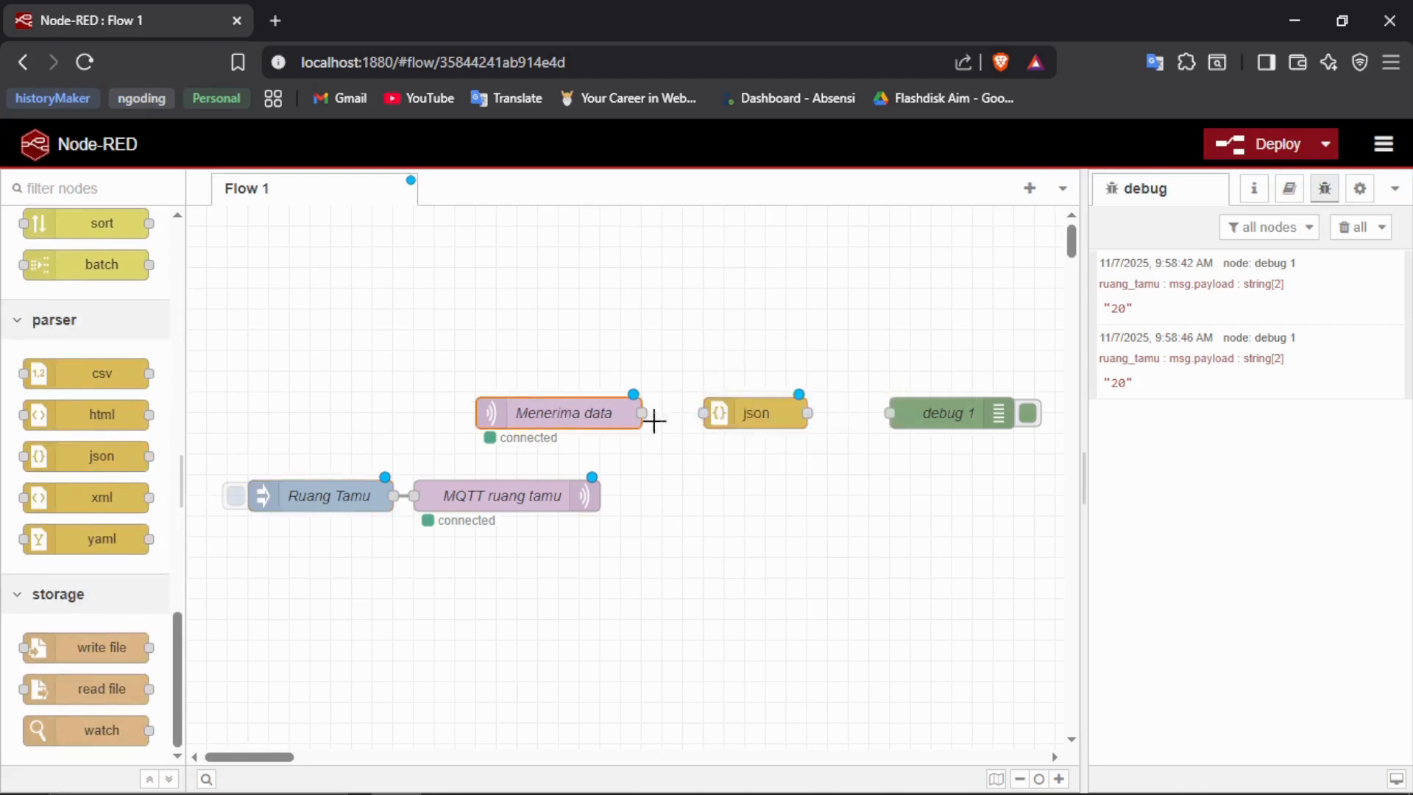
drag(755, 418, 715, 419)
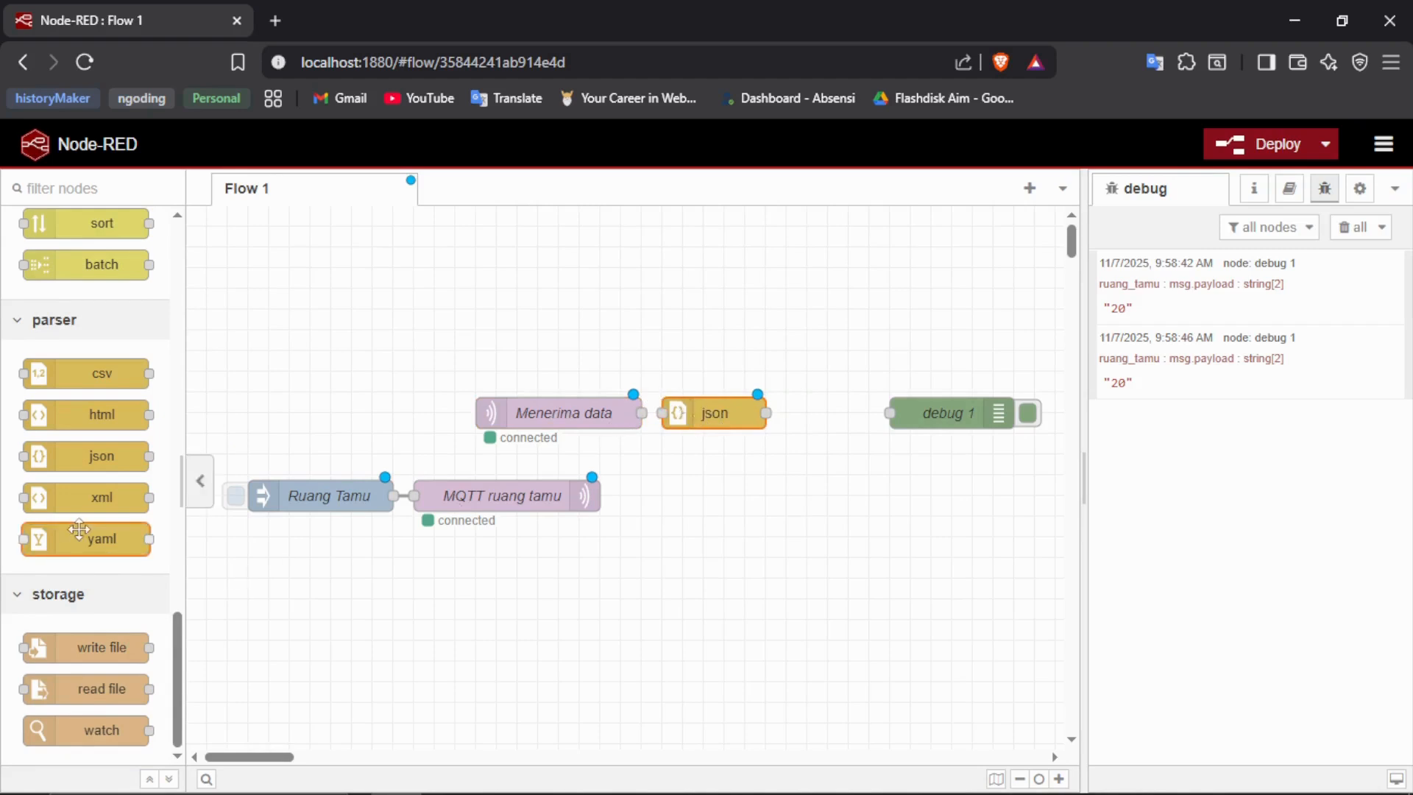
- Add a function node between json and debug 1, and space all four nodes out in one row
scroll(91, 539, up, 10)
scroll(79, 529, up, 5)
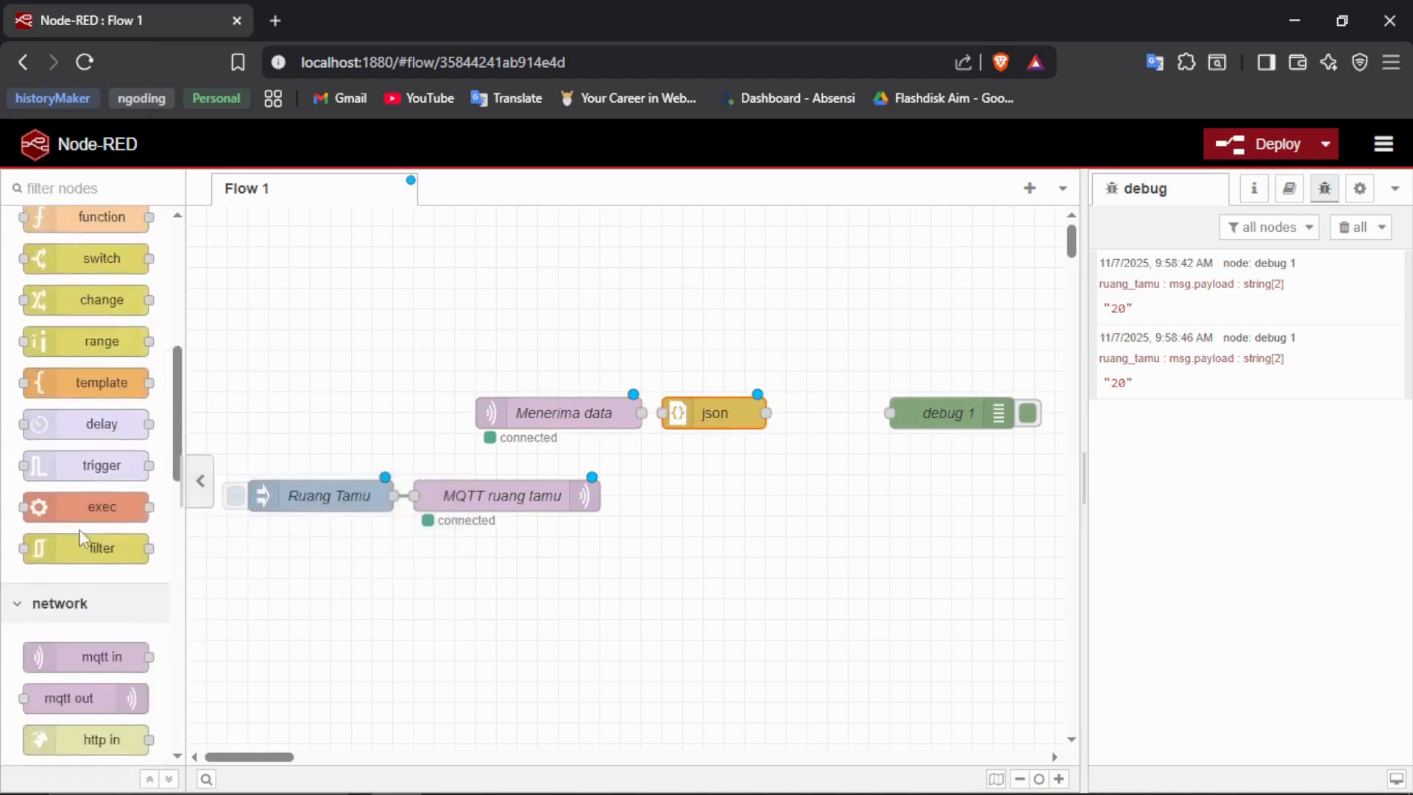
drag(67, 434, 809, 375)
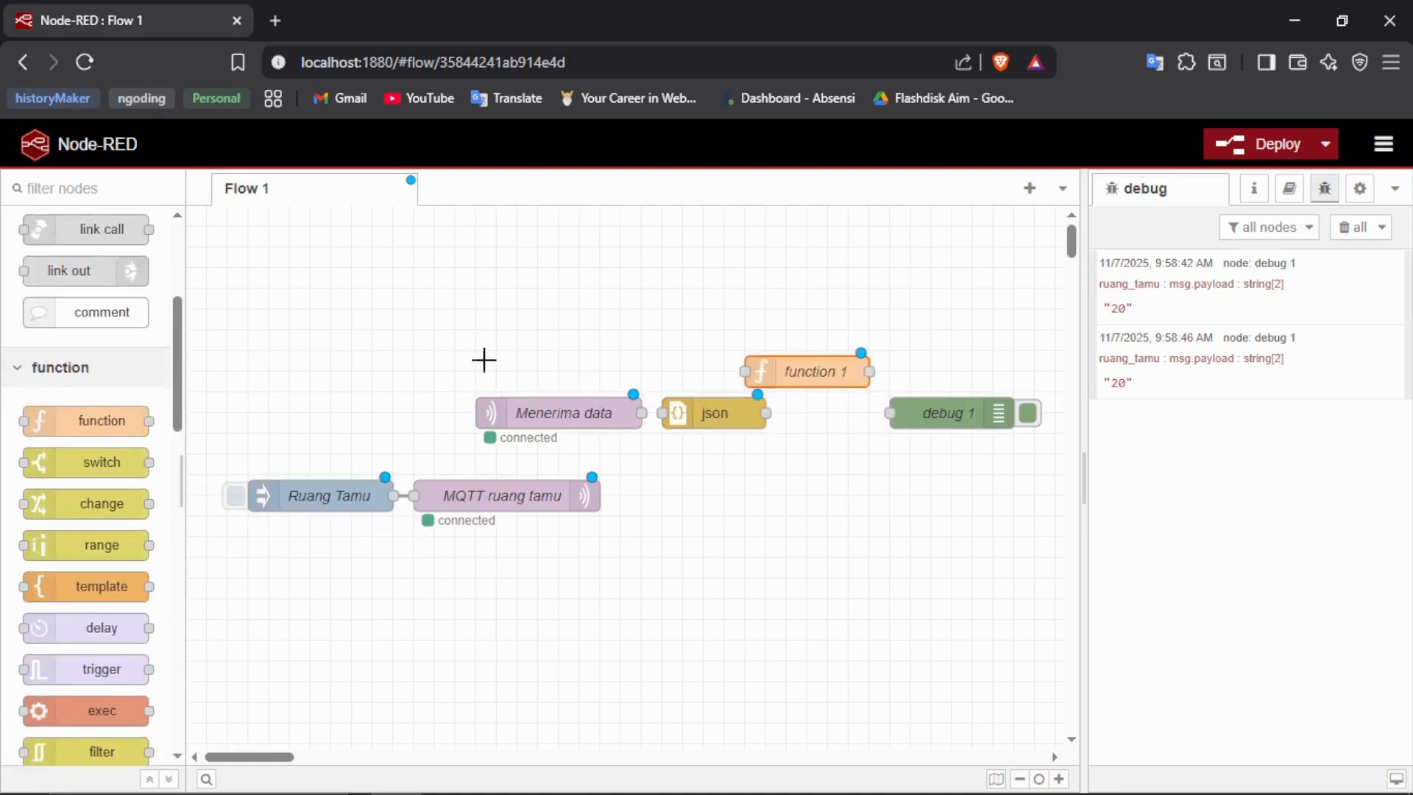
drag(483, 363, 721, 437)
drag(558, 410, 434, 410)
drag(782, 376, 758, 418)
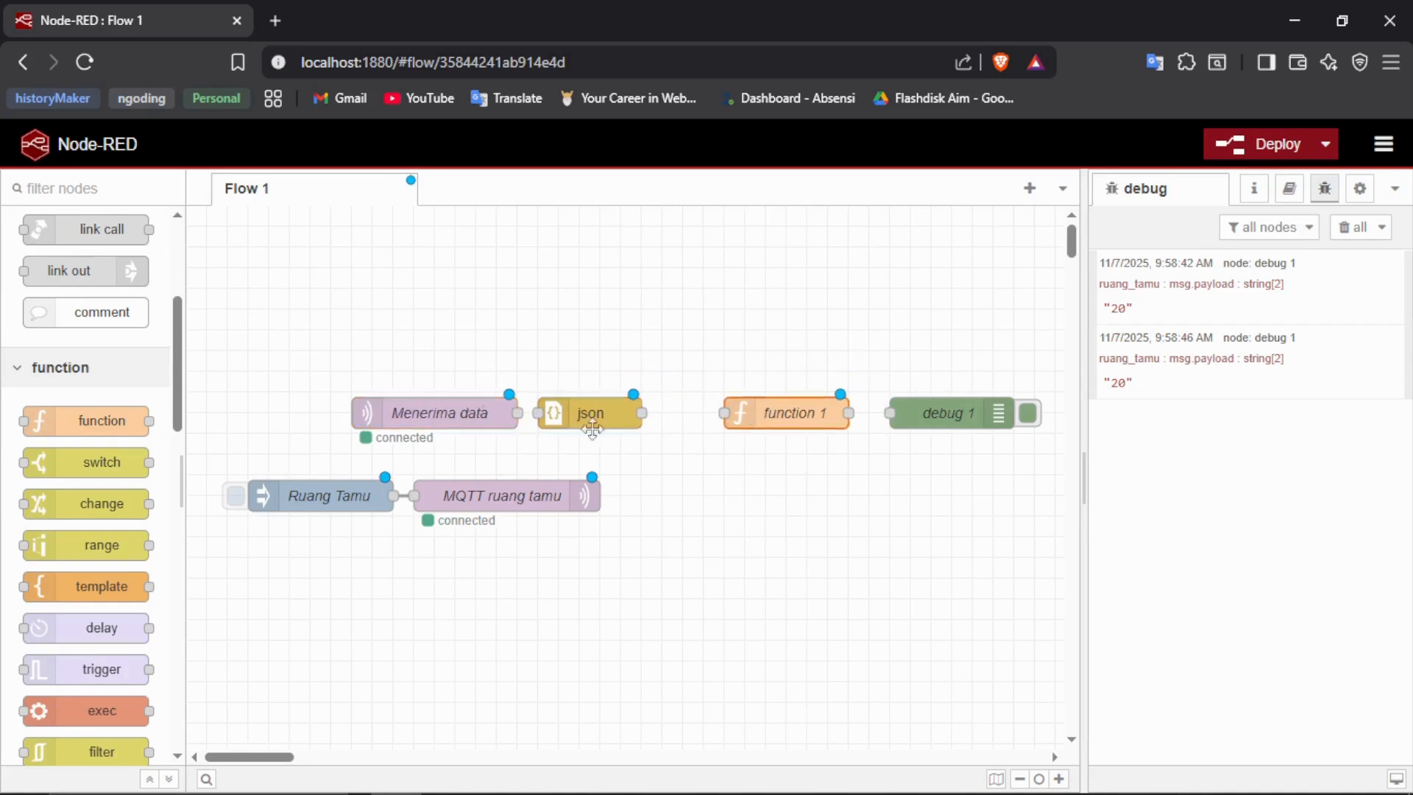
drag(600, 421, 642, 421)
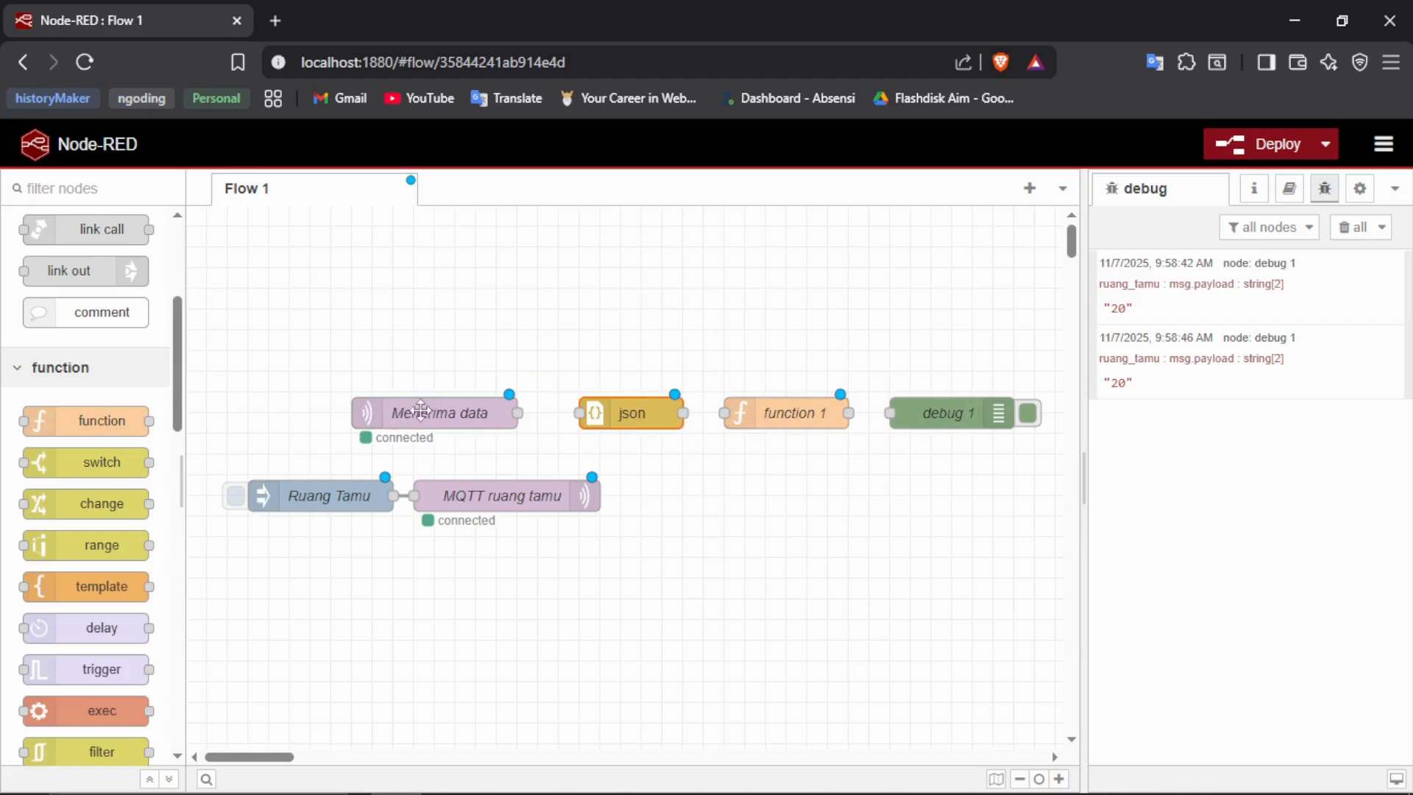
- Wire the json node between Menerima data and function 1, with its action set to Convert between JSON String & Object
drag(518, 413, 579, 413)
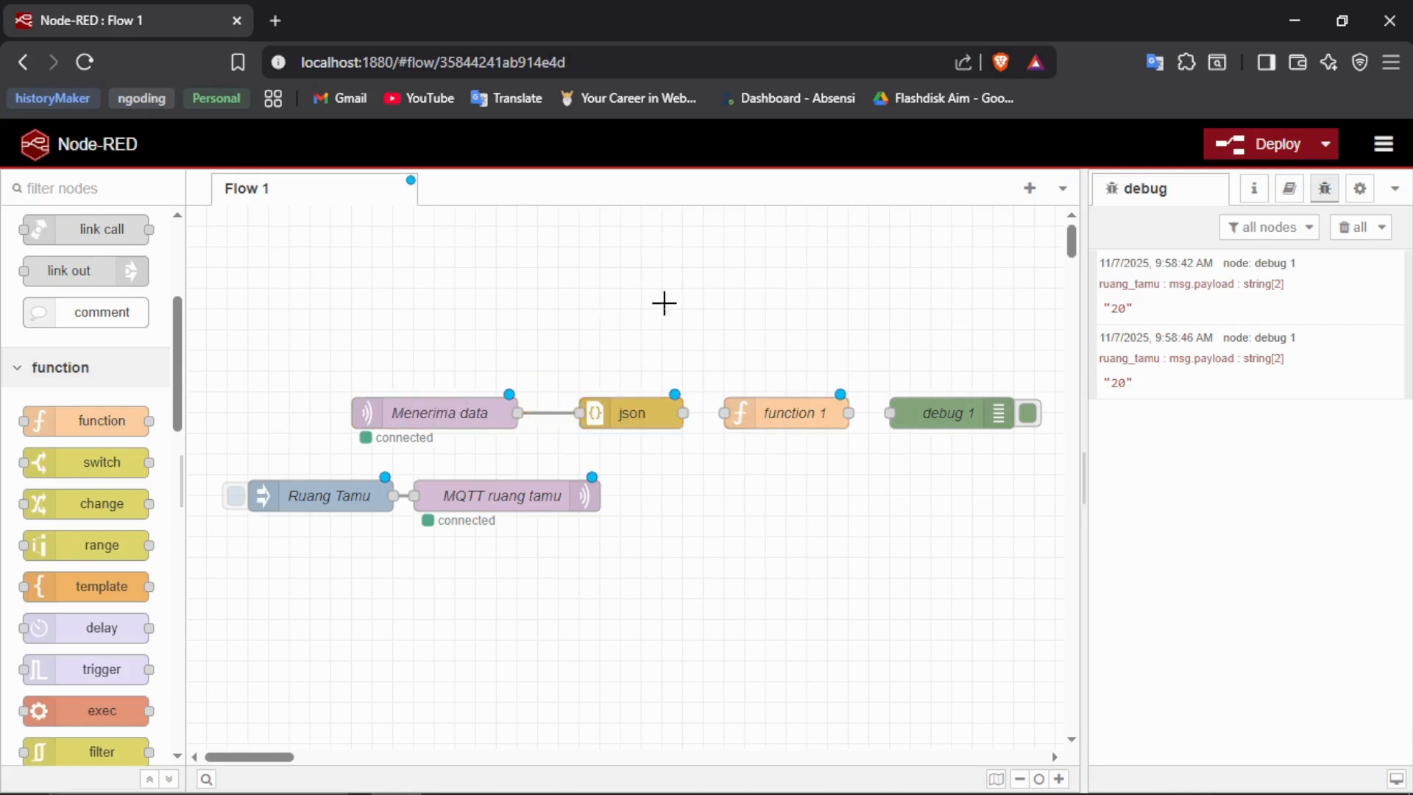
double_click(626, 416)
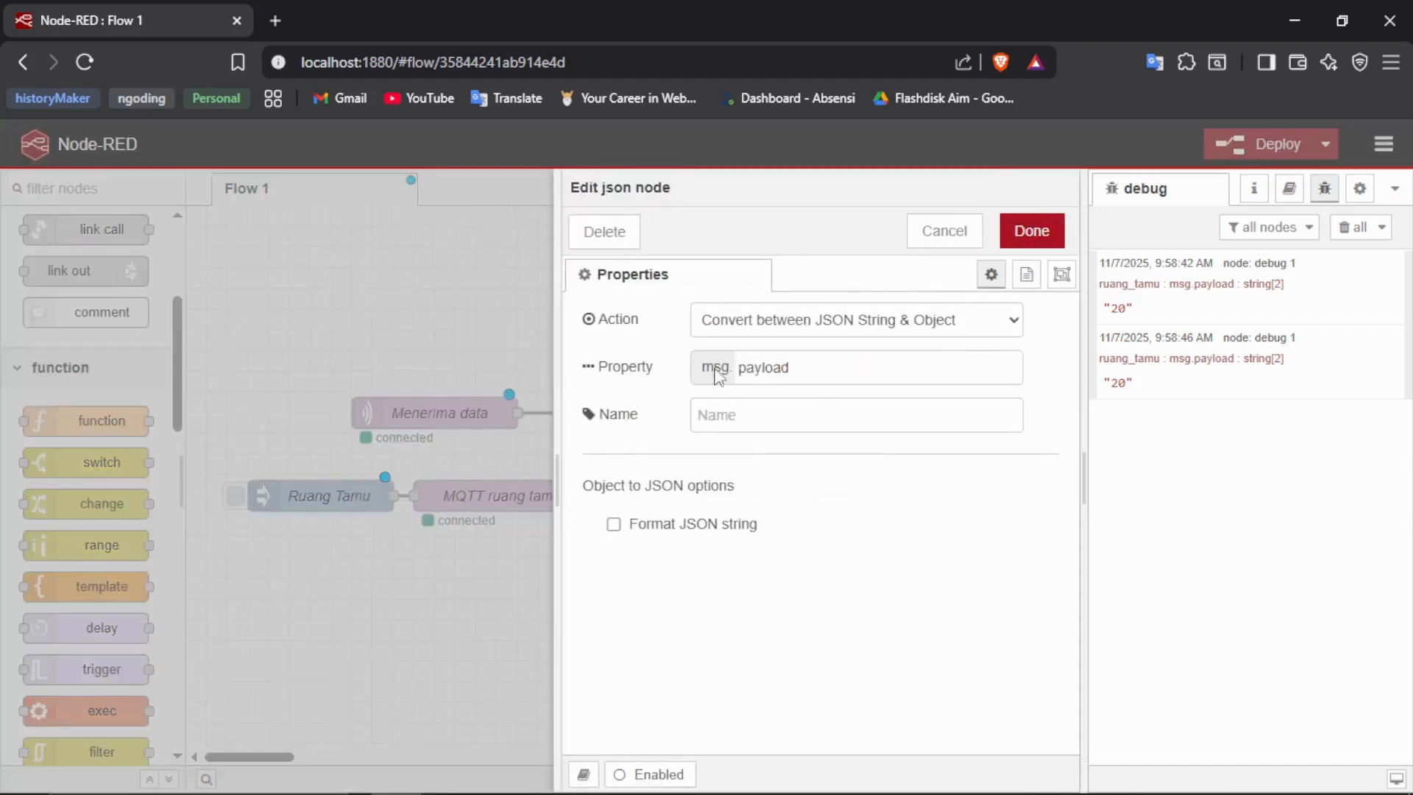
click(783, 318)
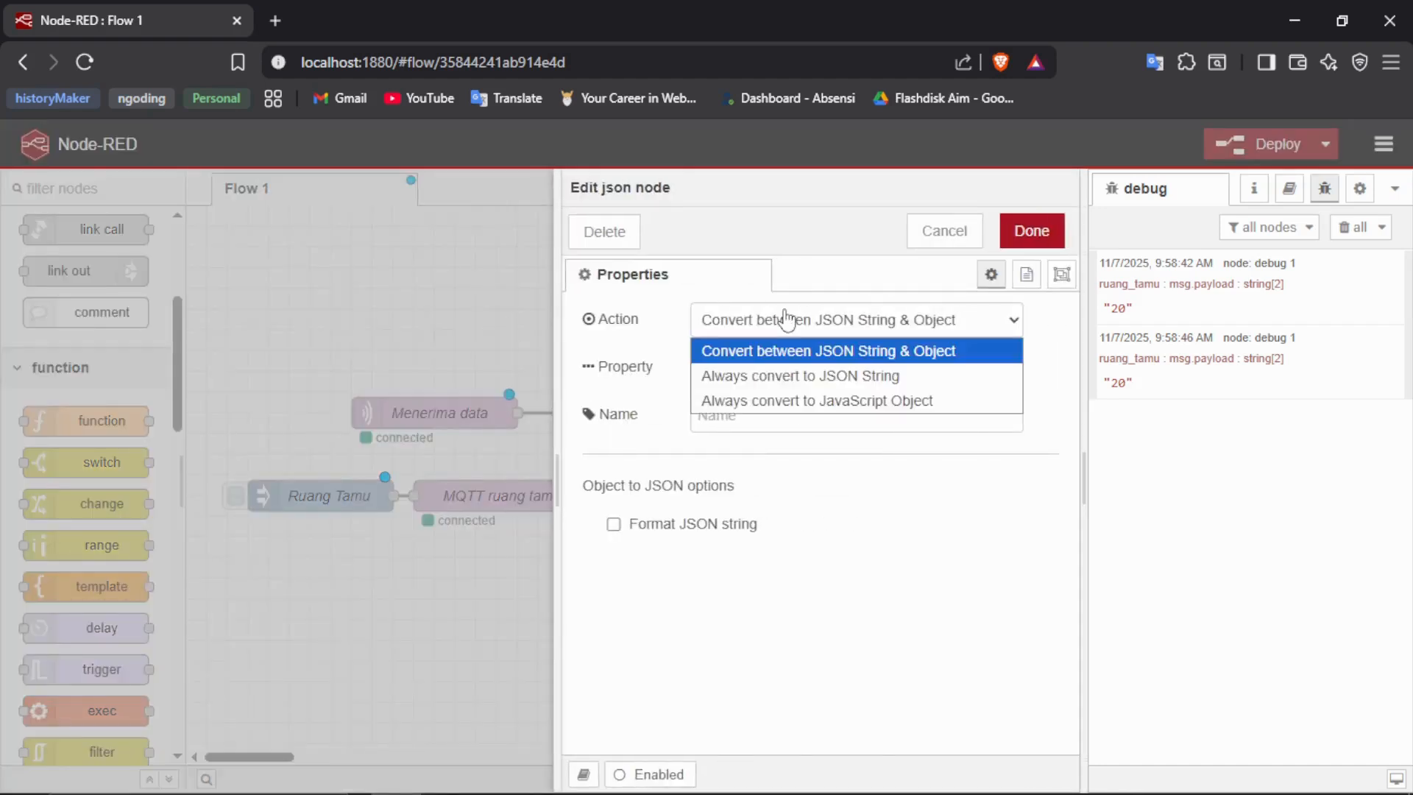
click(778, 353)
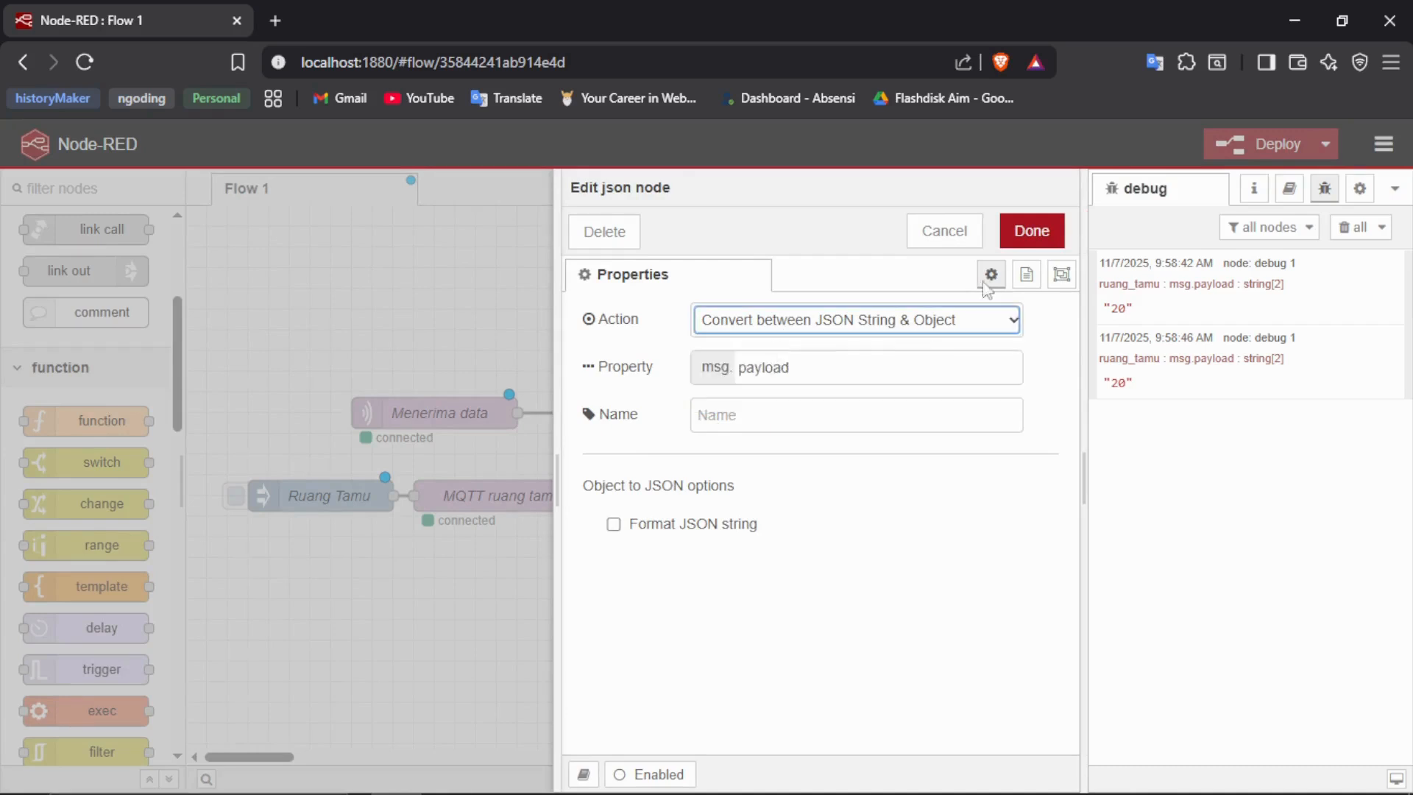
click(1031, 230)
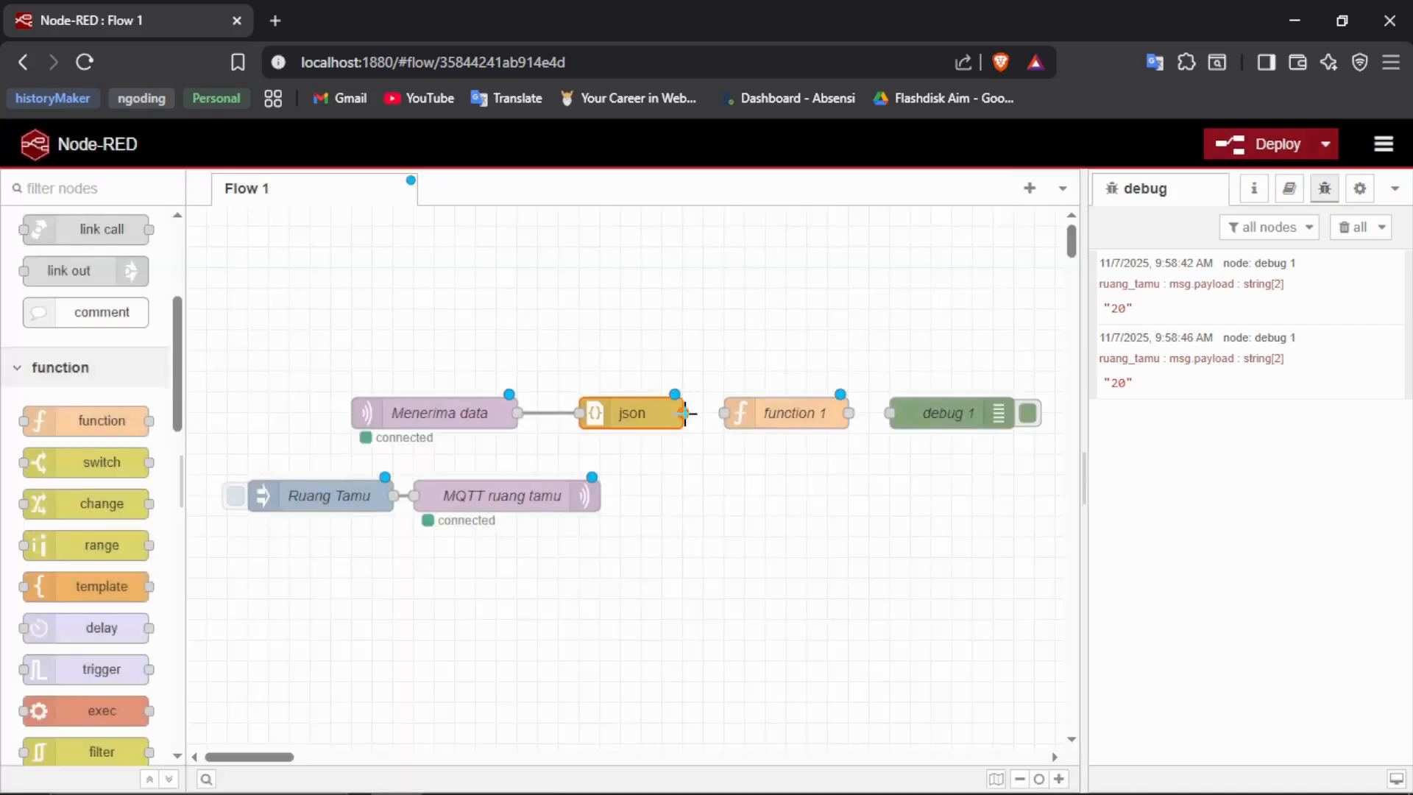
drag(685, 413, 724, 413)
- Replace the default On Message code of function 1 with the line "let obj = msg.payload"
click(765, 414)
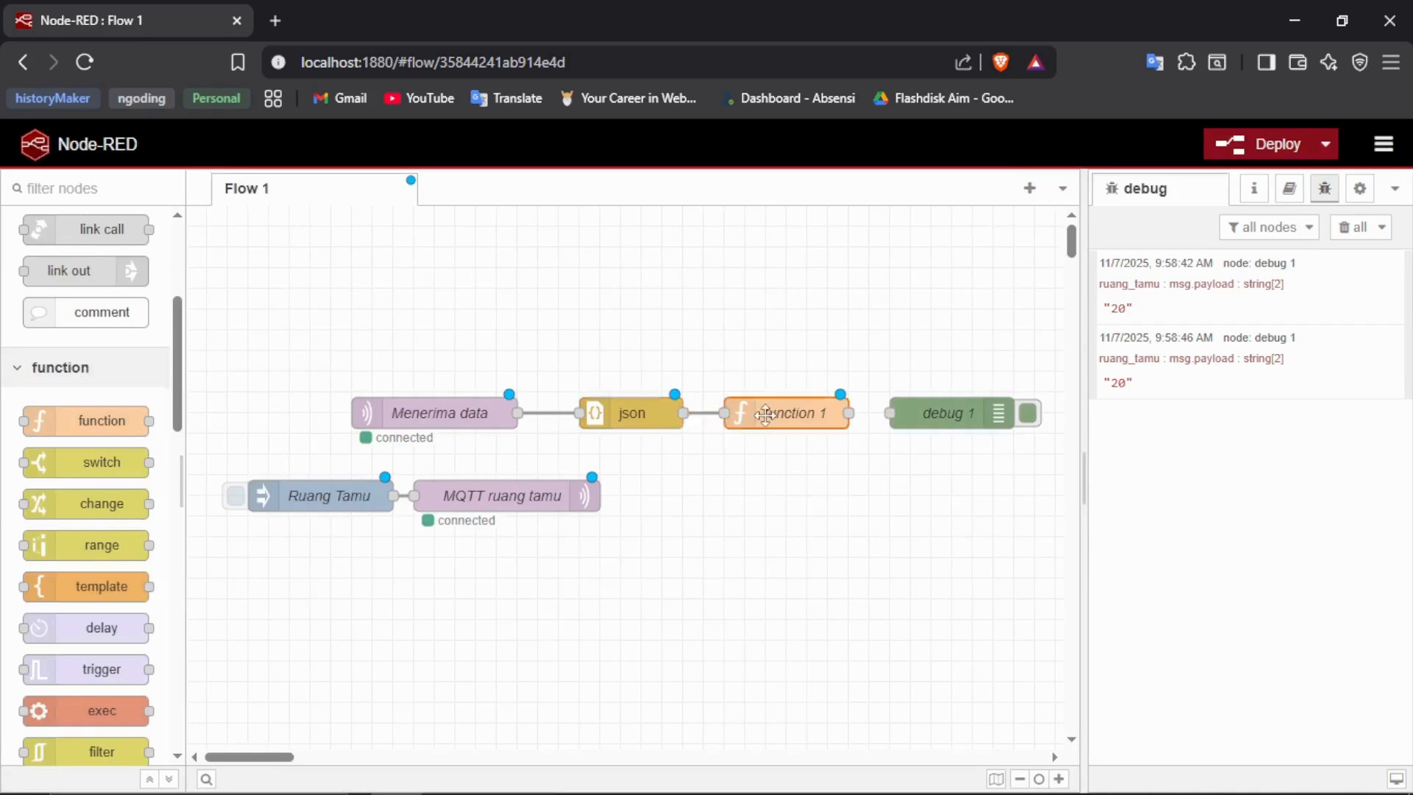
double_click(765, 414)
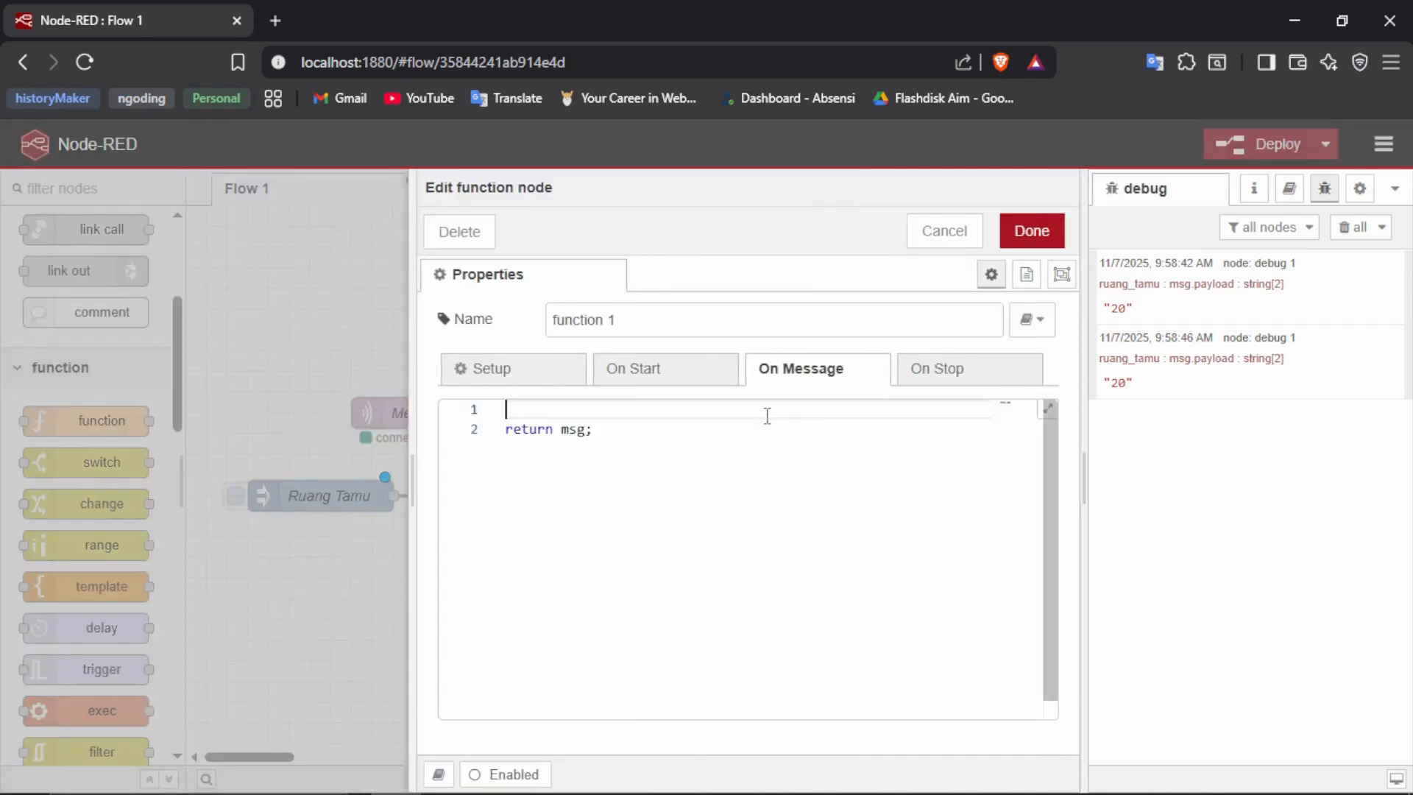
key(ctrl+a)
key(BackSpace)
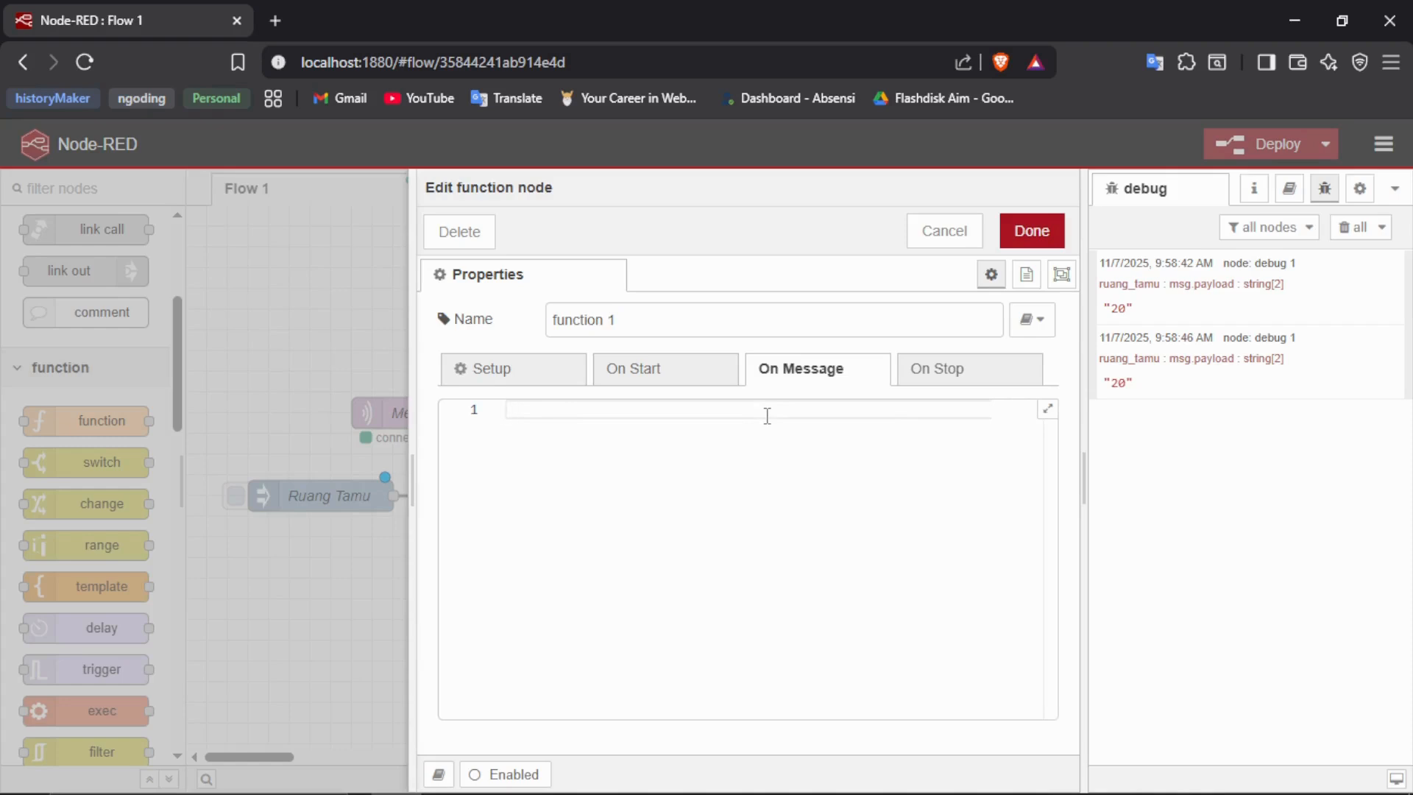
text(ob)
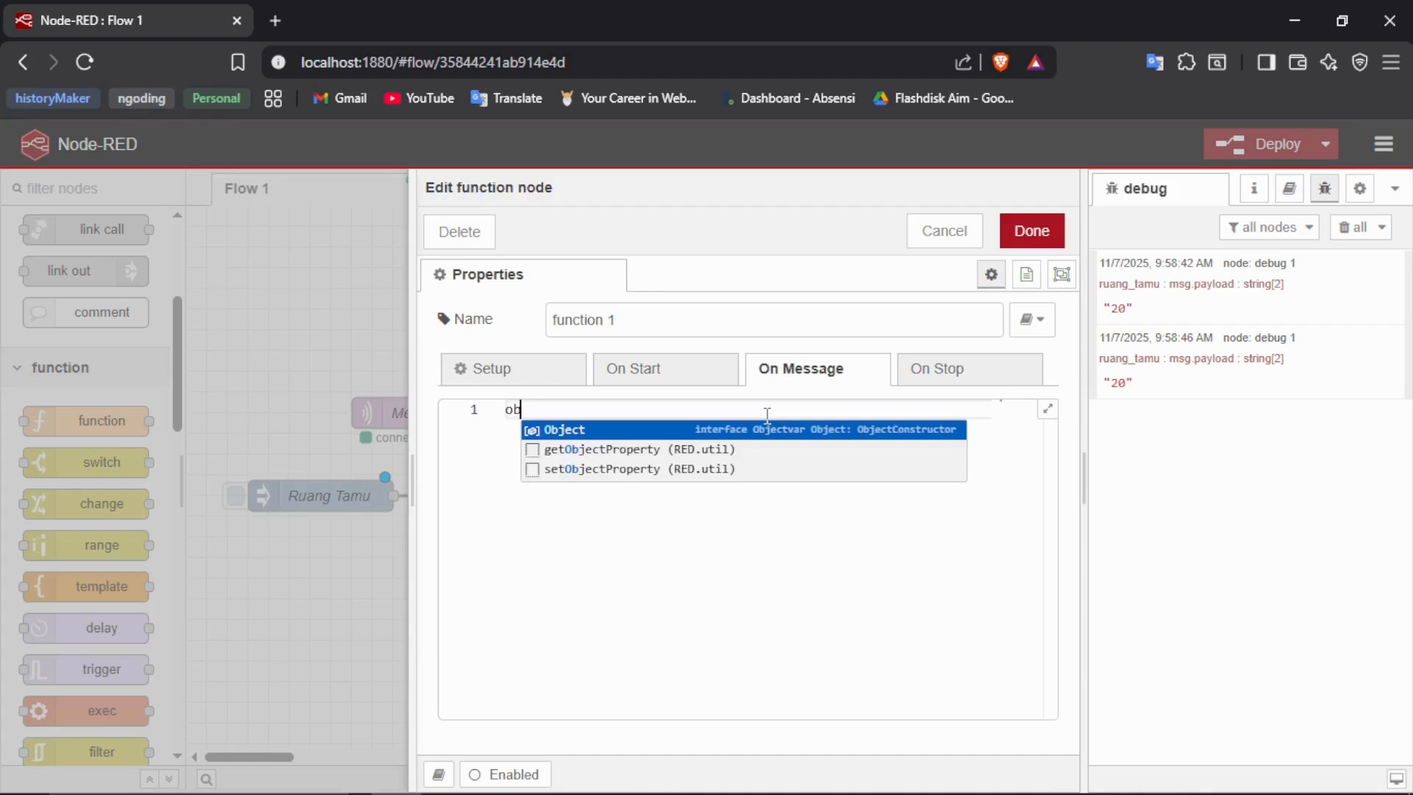
key(BackSpace)
key(BackSpace)
text(let obj )
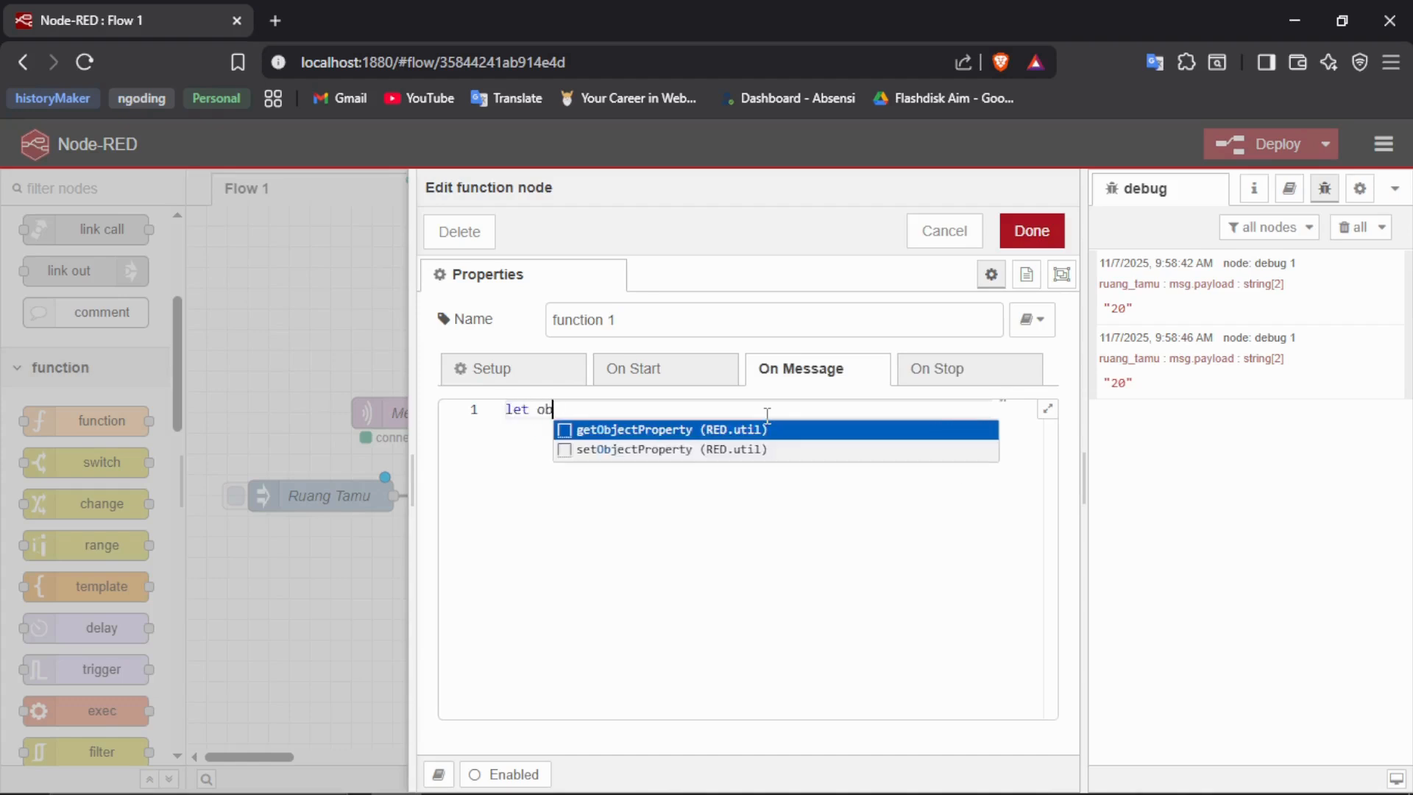
text(= msg.p)
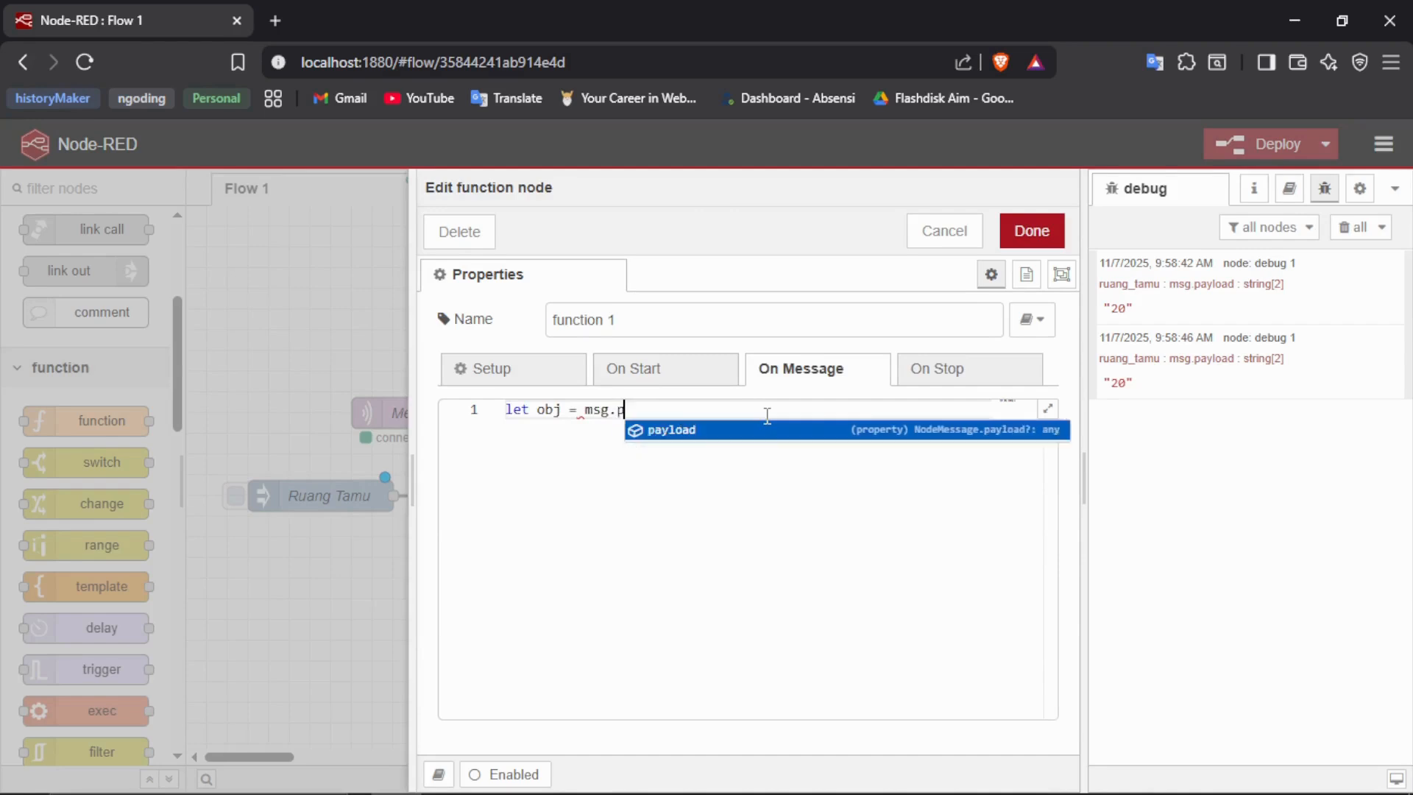
key(Return)
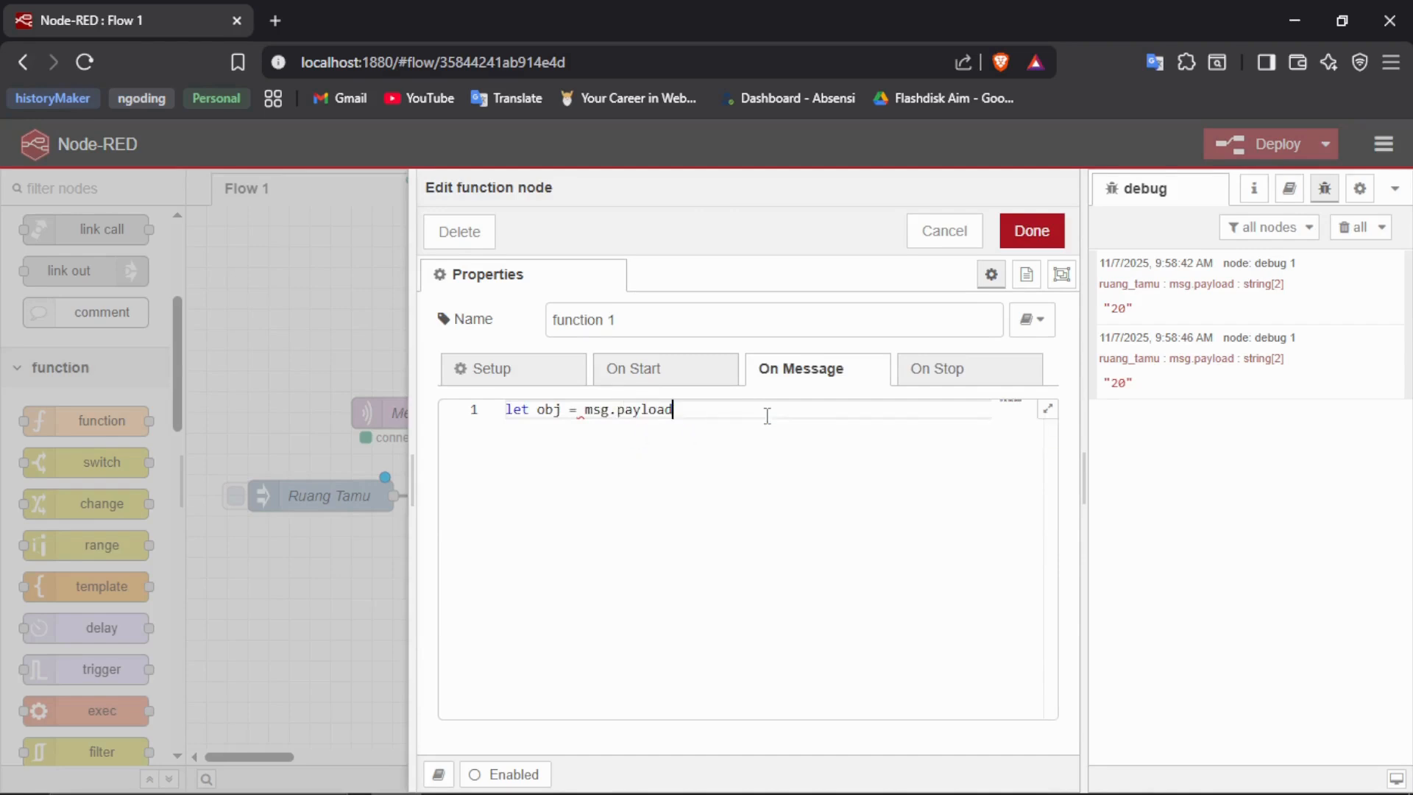
- Add a second code line assigning msg.payload the template string `Suhu sementara adalah ${obj.suhu}`
key(Return)
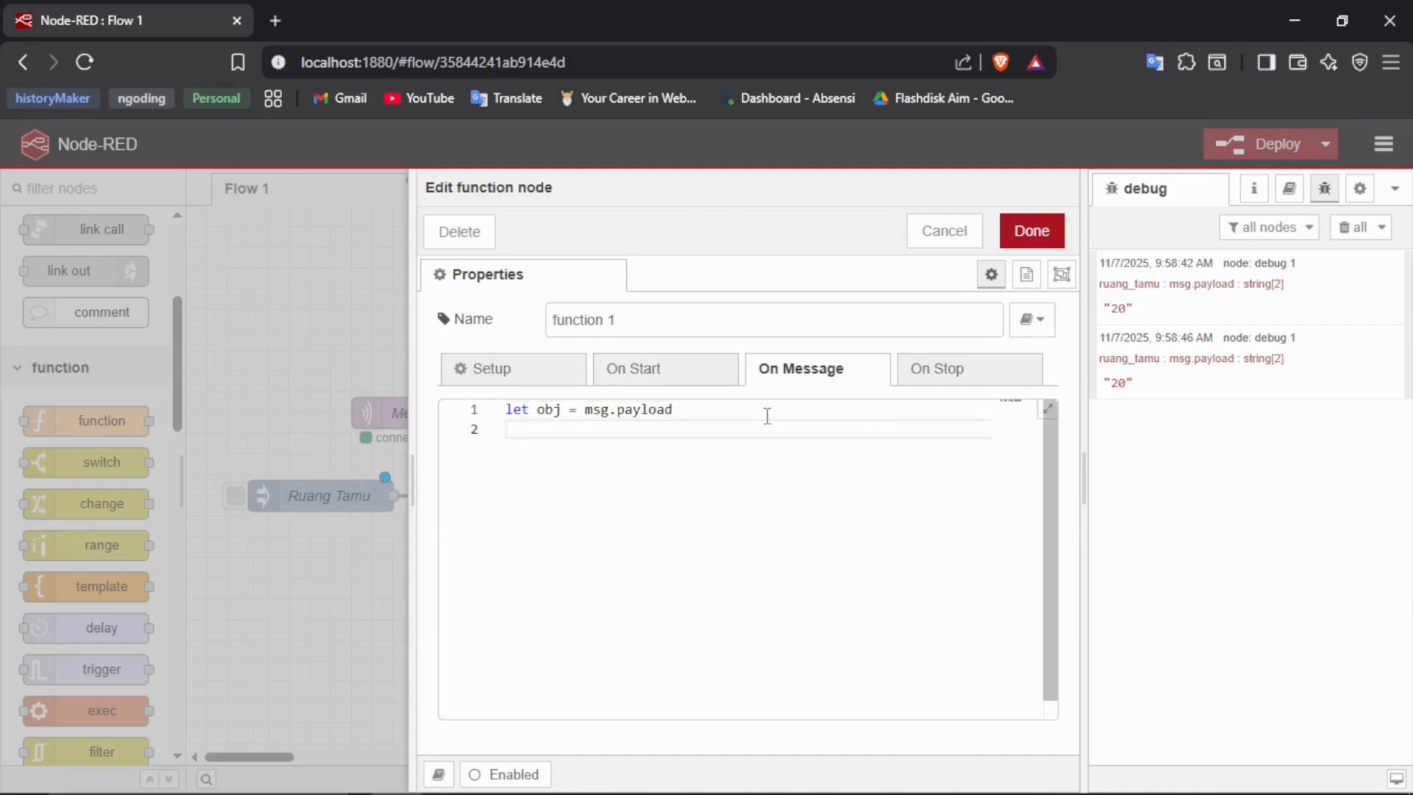
text(msg.p)
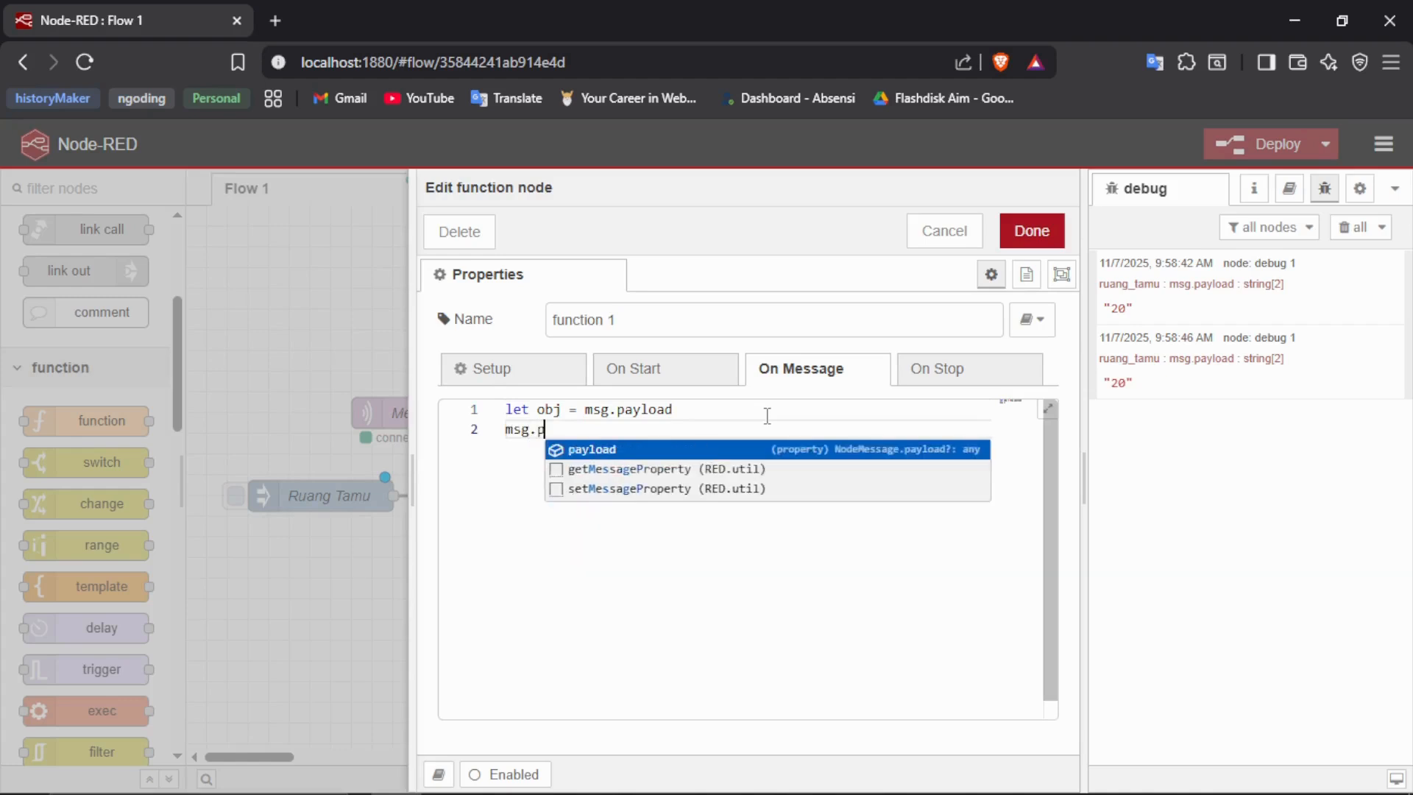
key(Return)
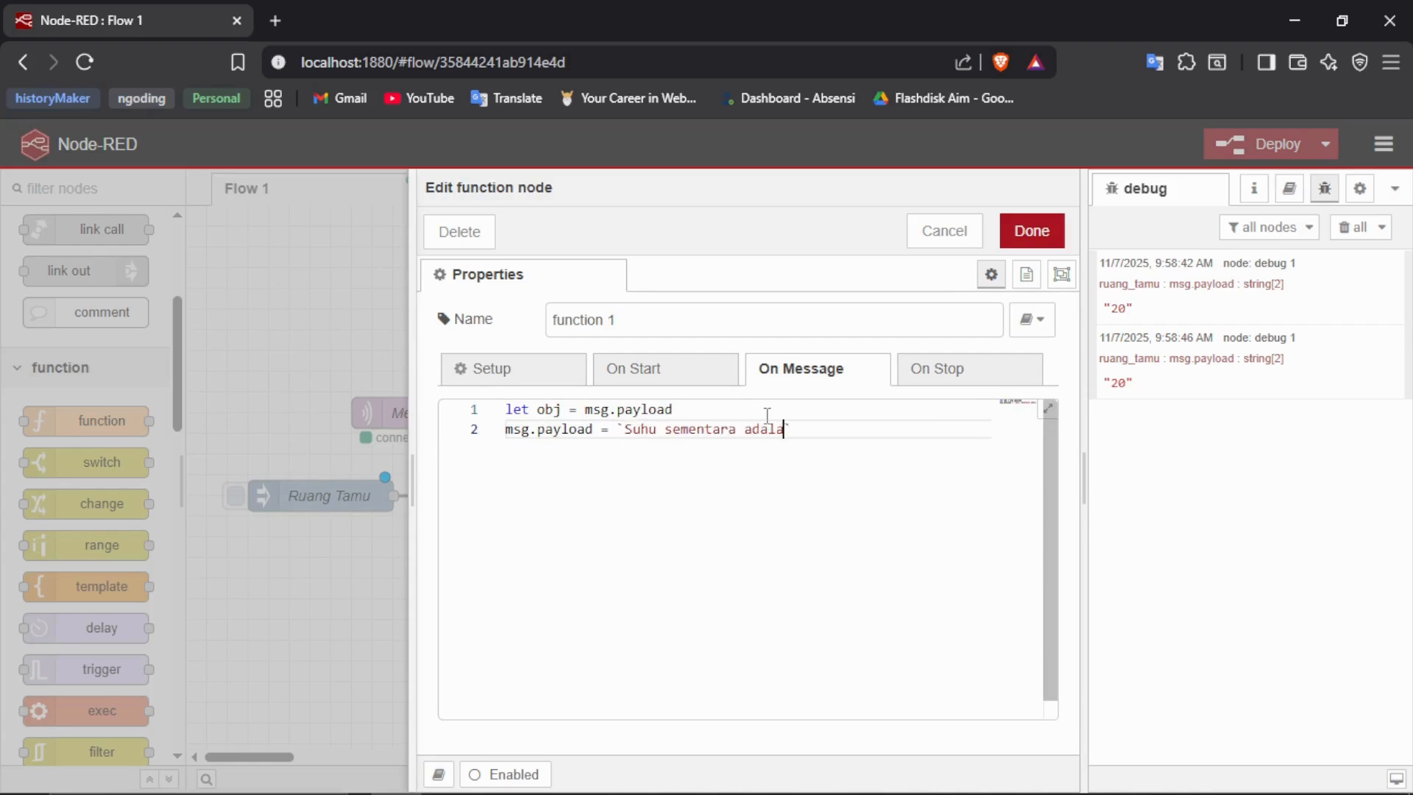
text({)
text(obj.s)
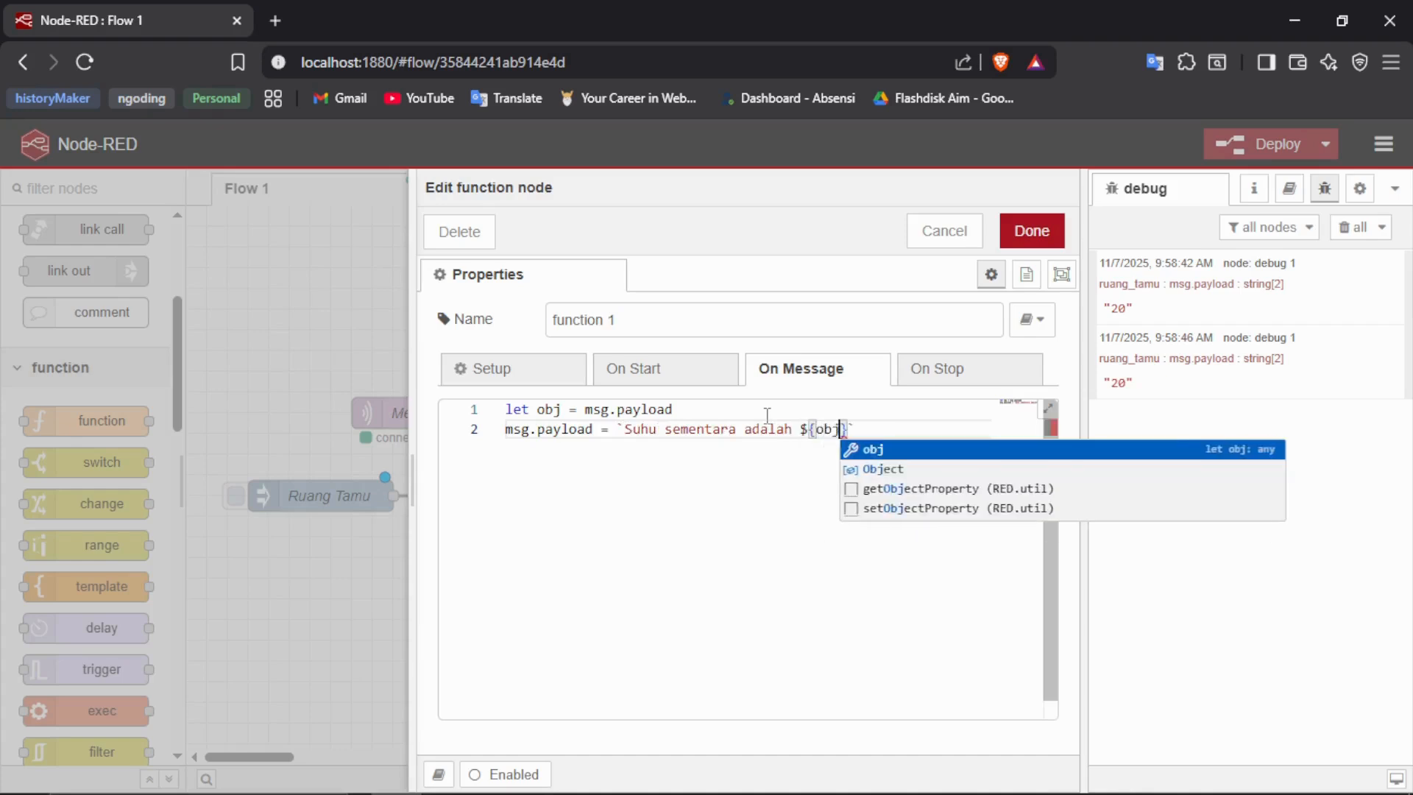
text(uhu})
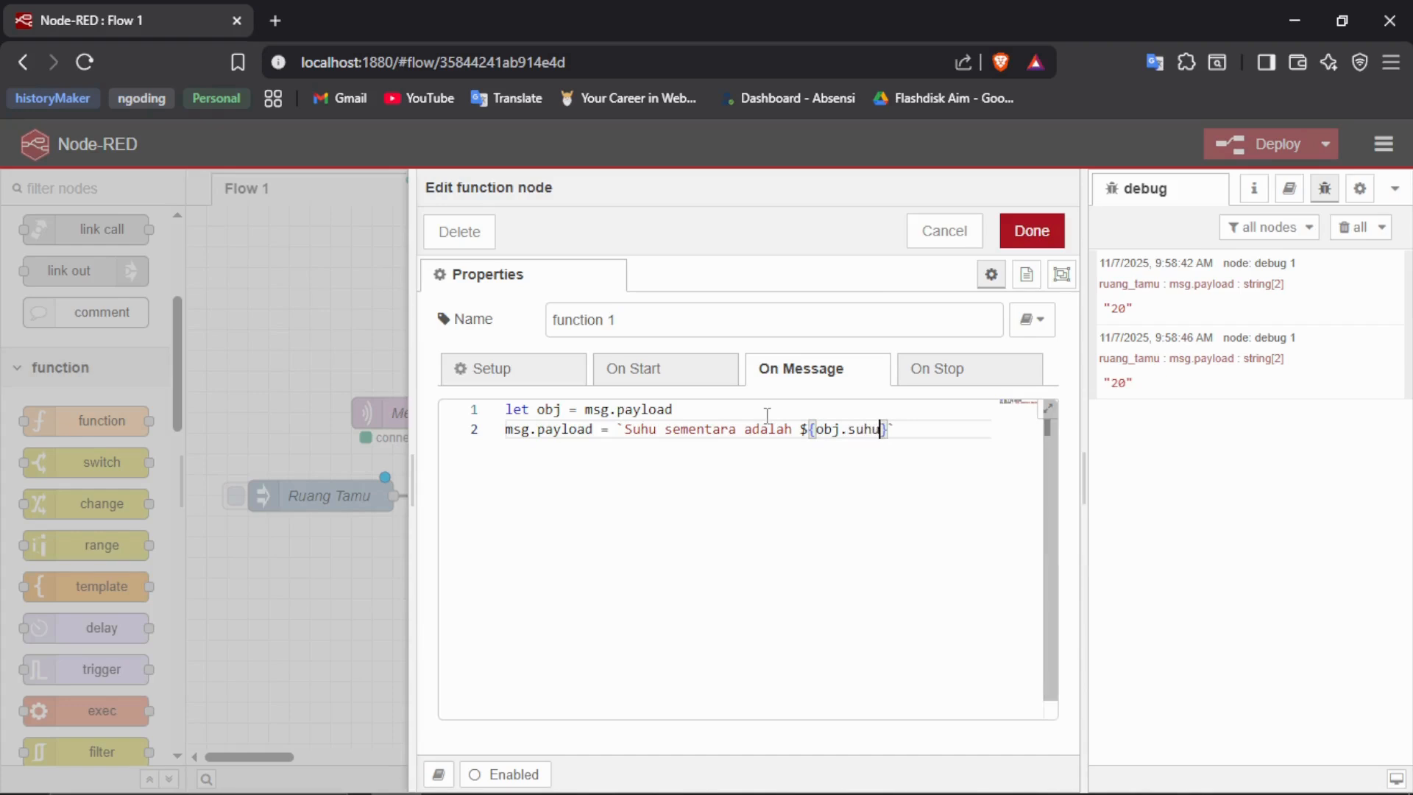
text( dan kelembapannya )
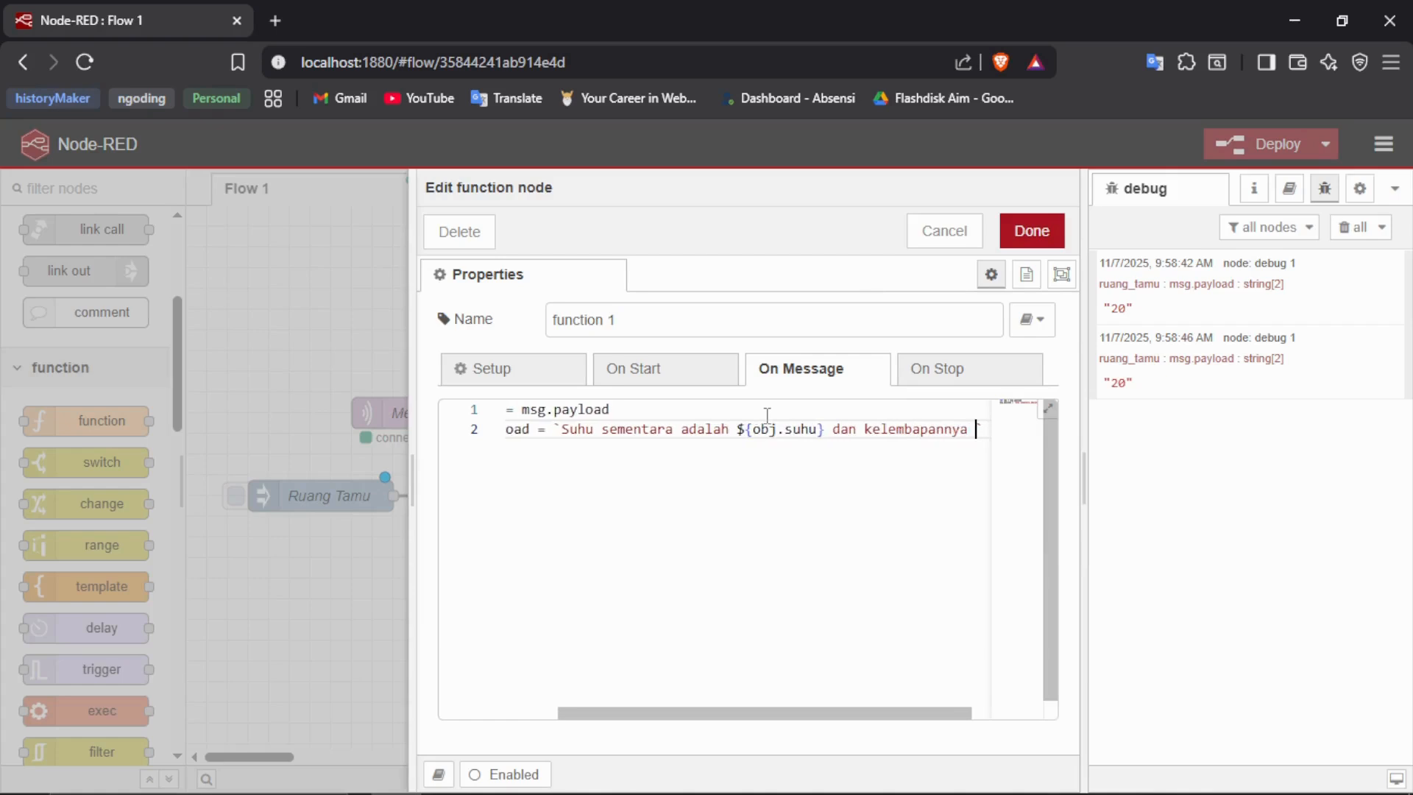
text(adalah )
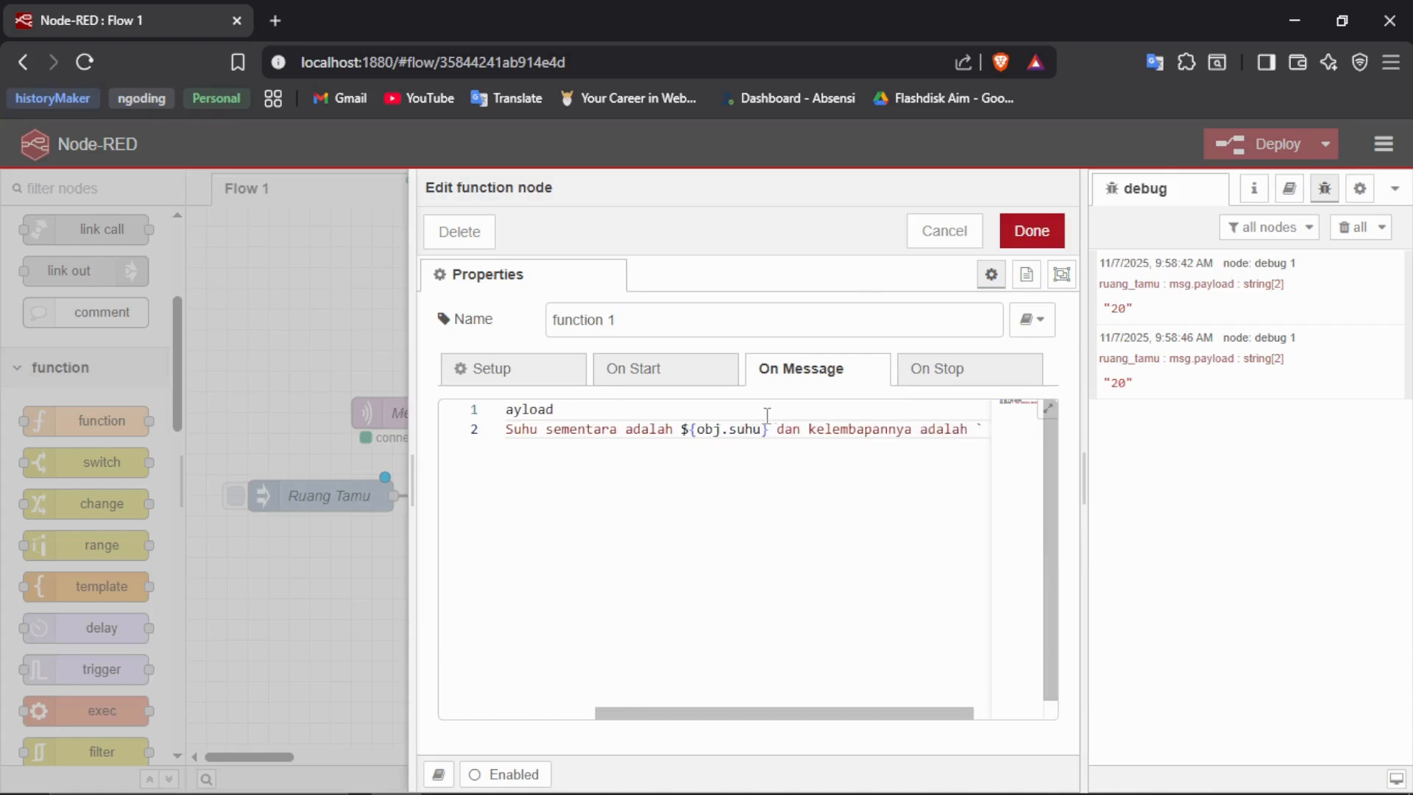
text(${)
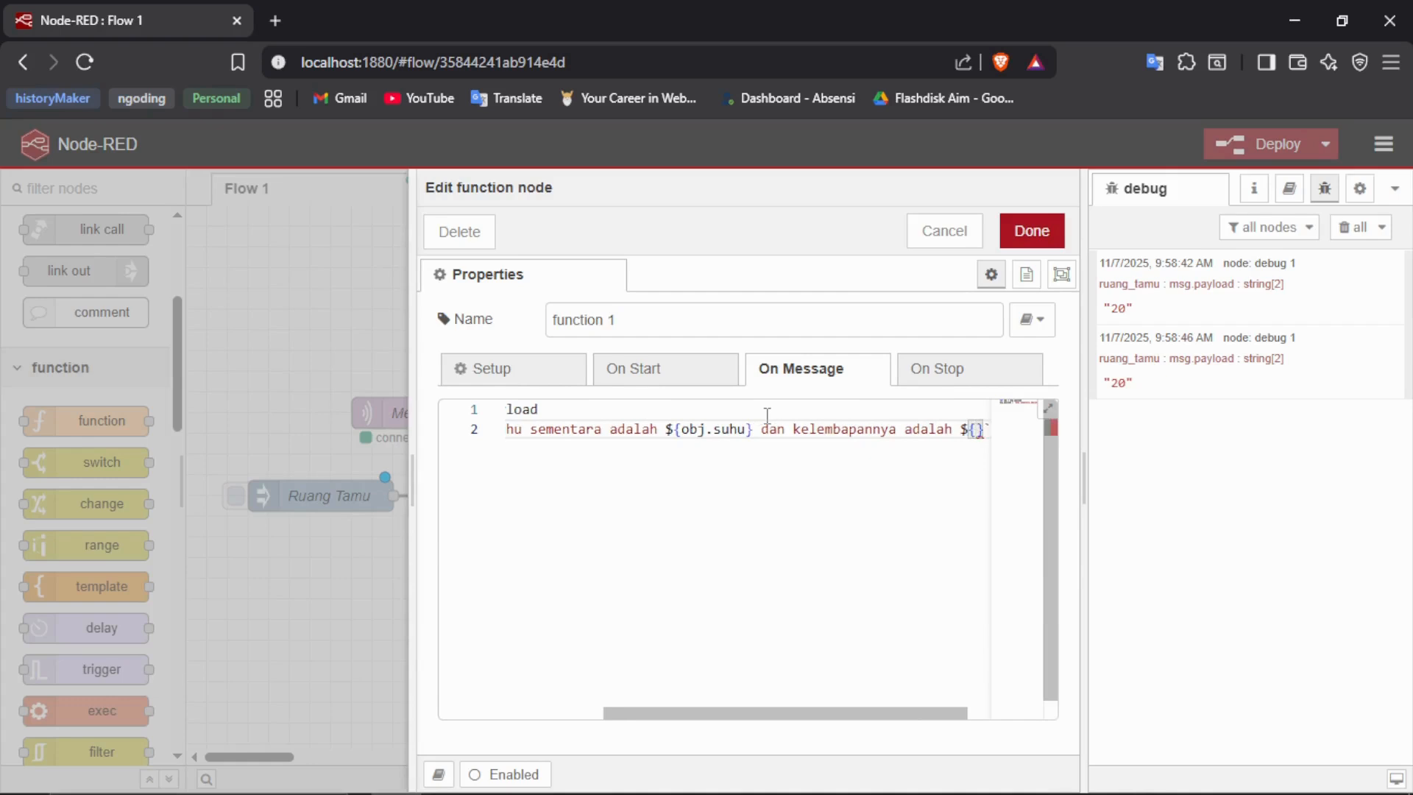
text(obj.h)
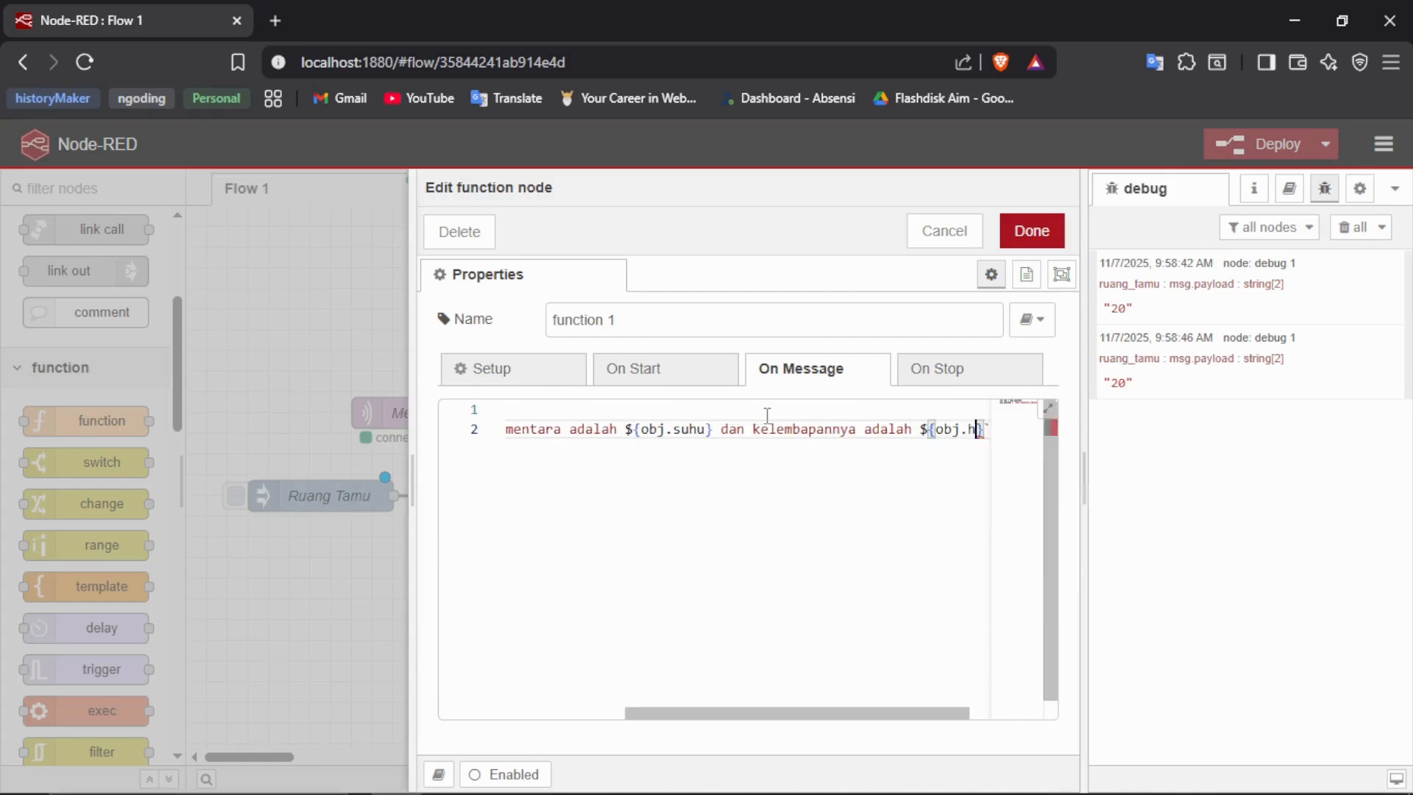
text(umi)
- Extend the template string with " dan kelembapannya adalah ${obj.humi}" after the suhu value
scroll(767, 415, left, 3)
scroll(767, 415, right, 3)
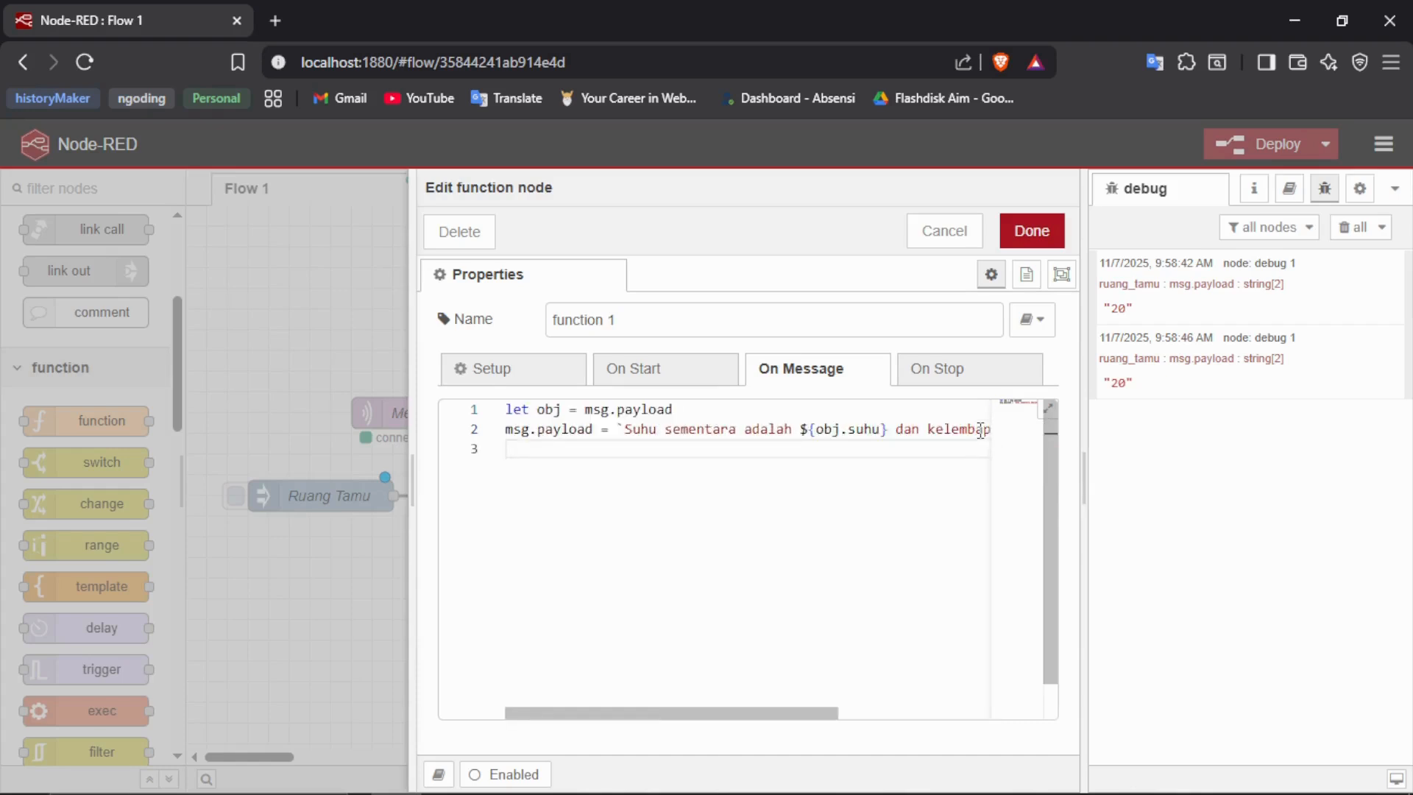
- End the function code with "return msg" on line 3 and save the function node
text(re)
key(BackSpace)
key(BackSpace)
text(r)
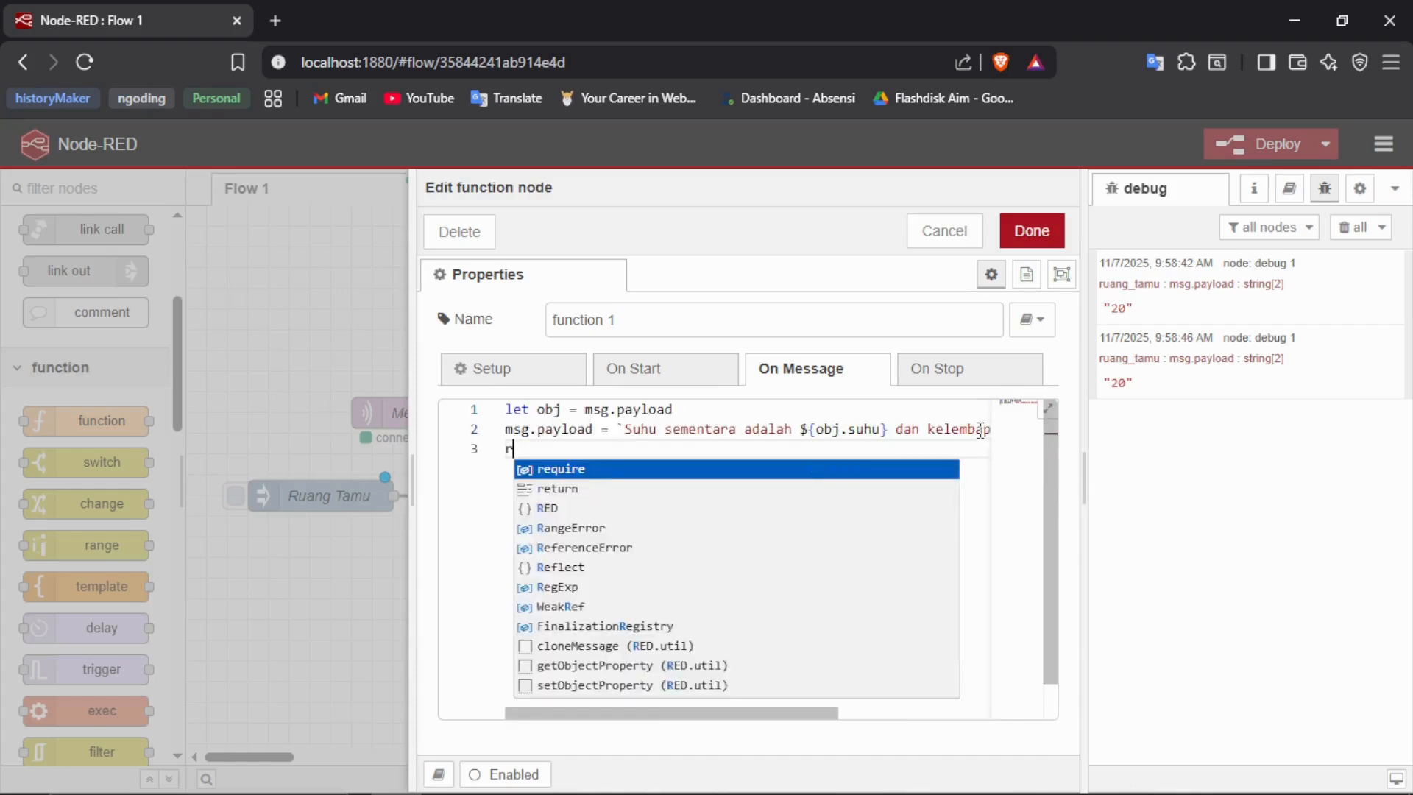
text(eturn msg)
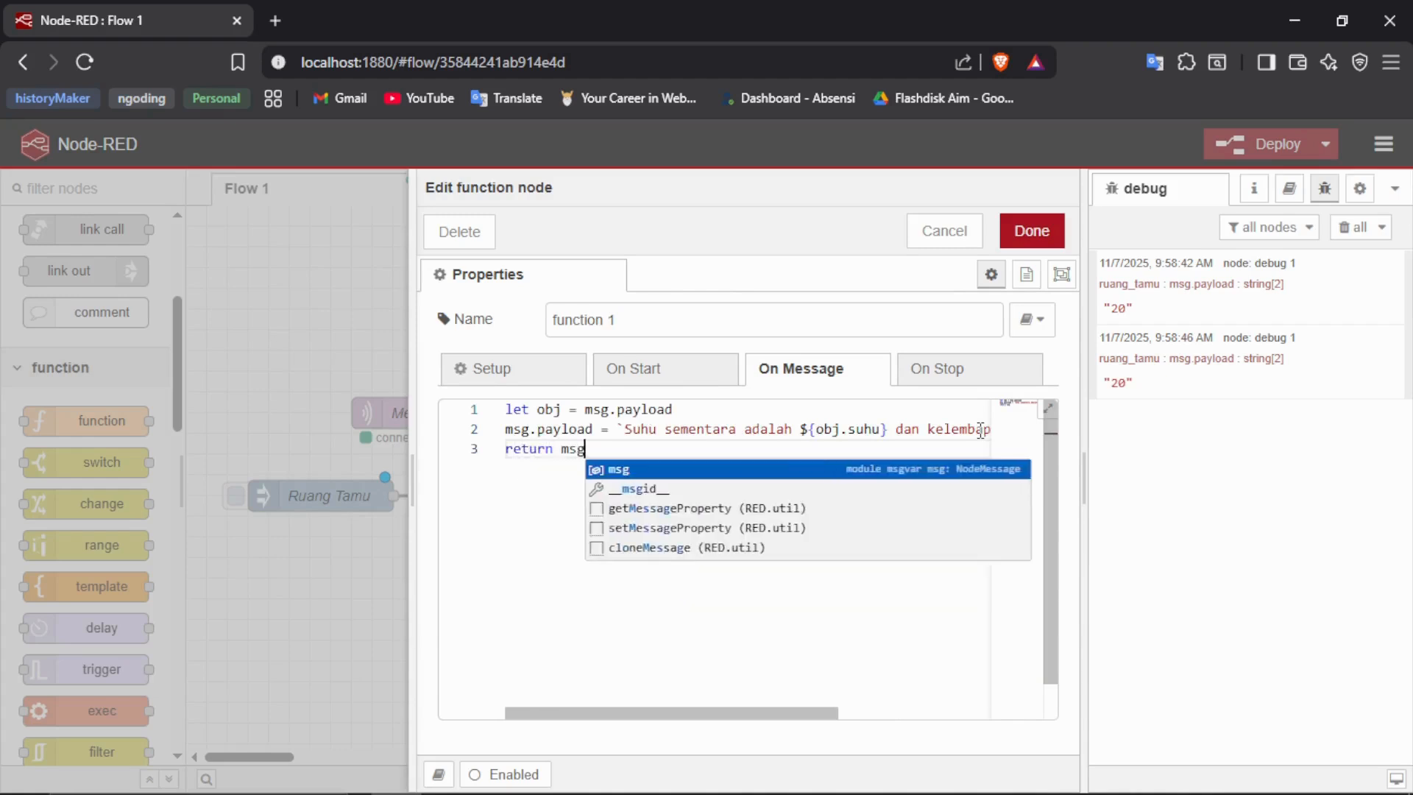
key(Escape)
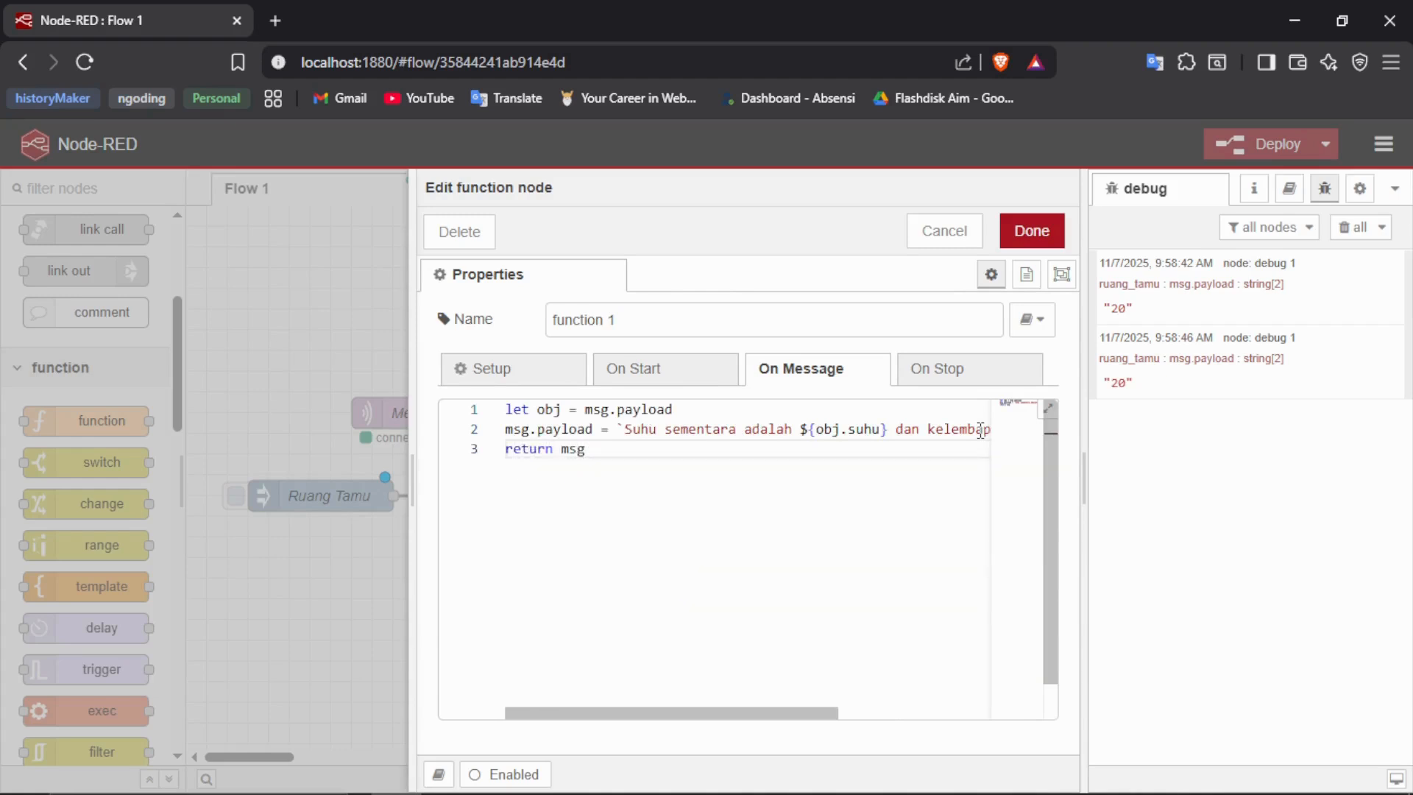
click(1030, 236)
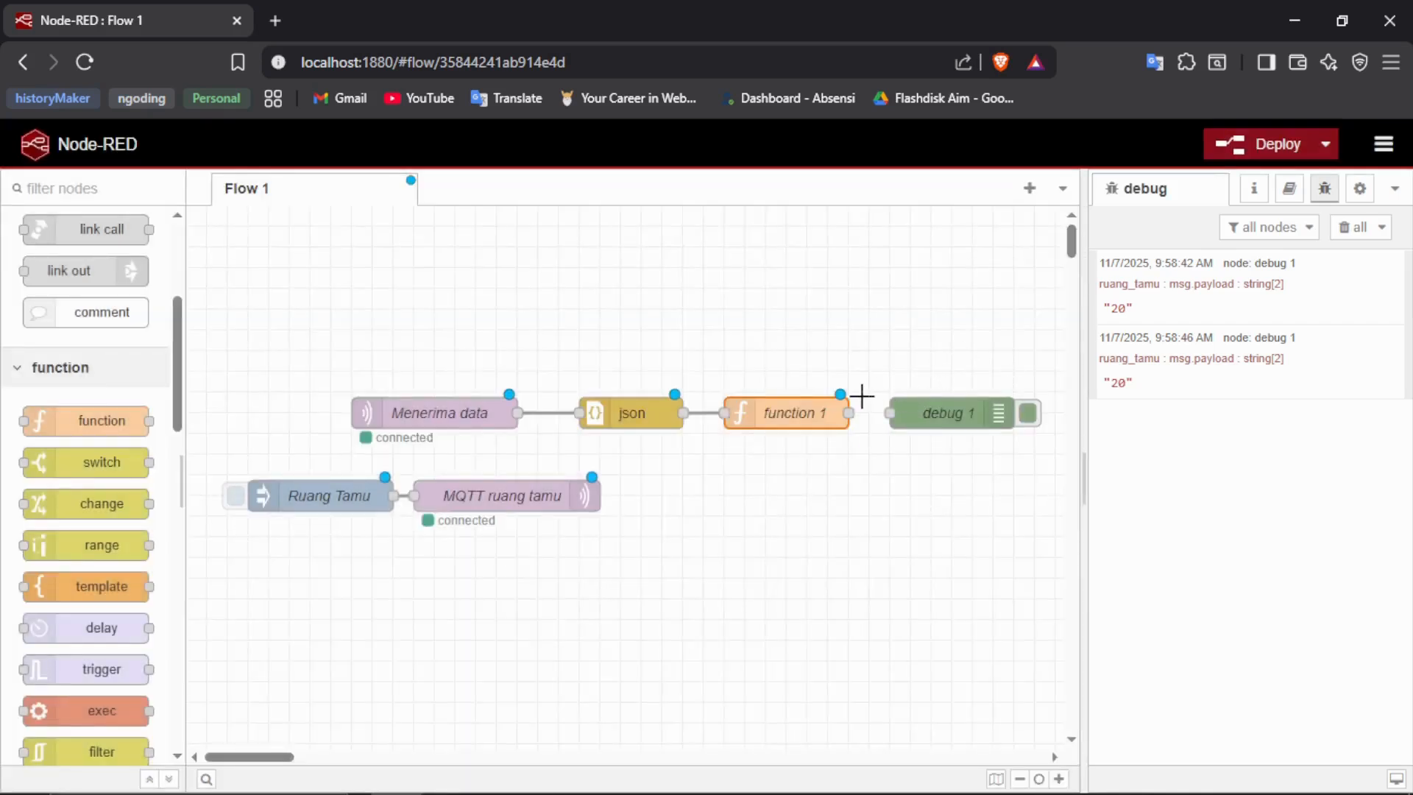
- Wire function 1 to debug 1, deploy the flow and dismiss the deployment notice
drag(881, 412, 891, 413)
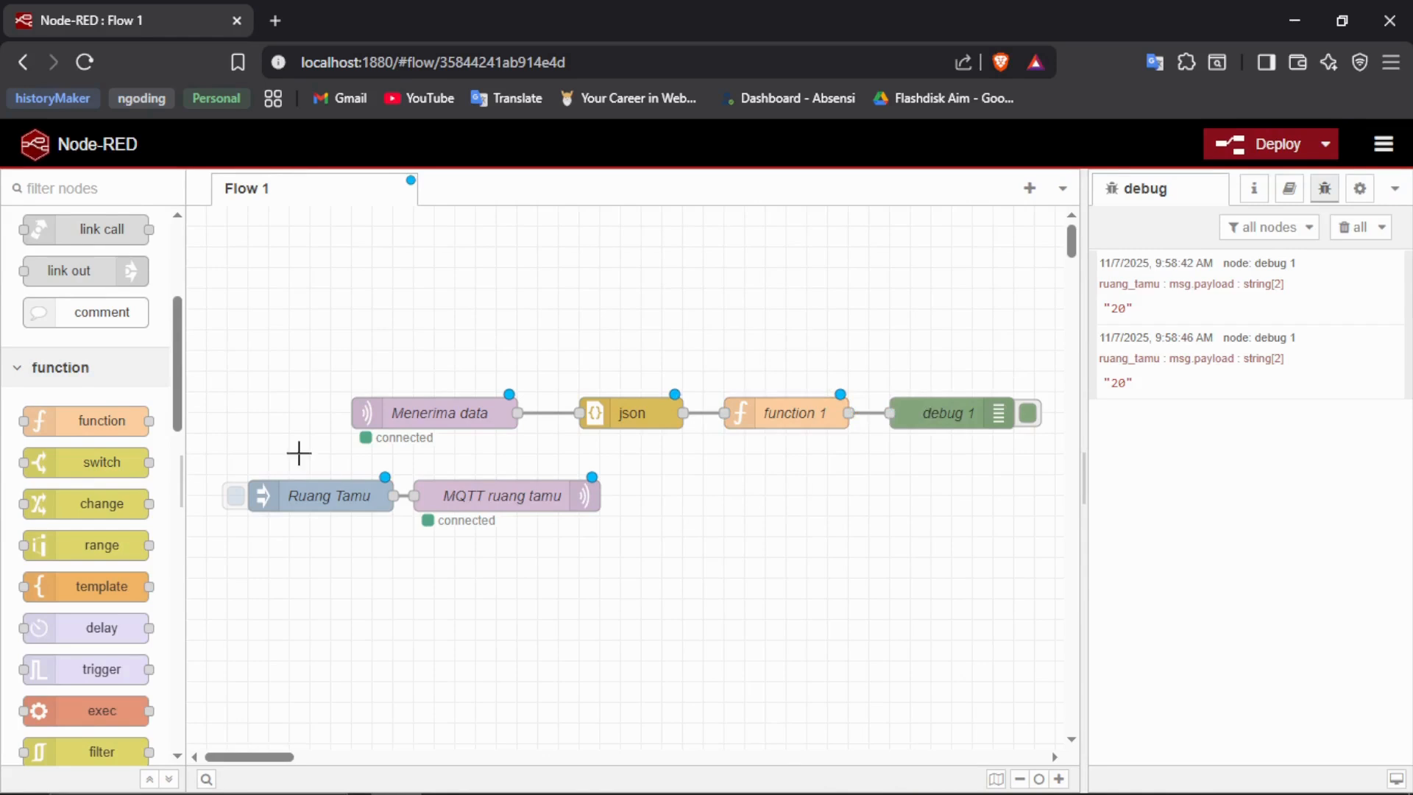
click(1277, 144)
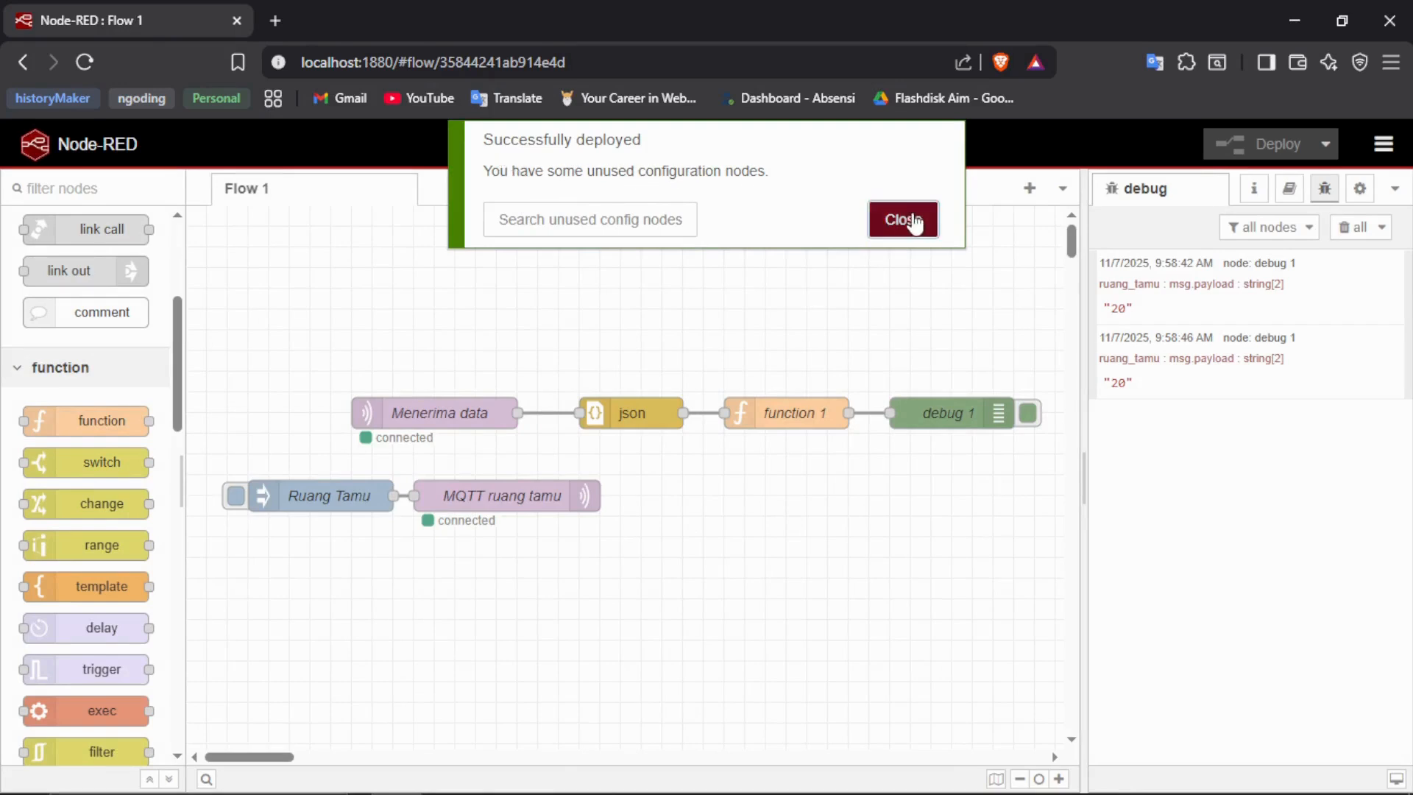
click(910, 219)
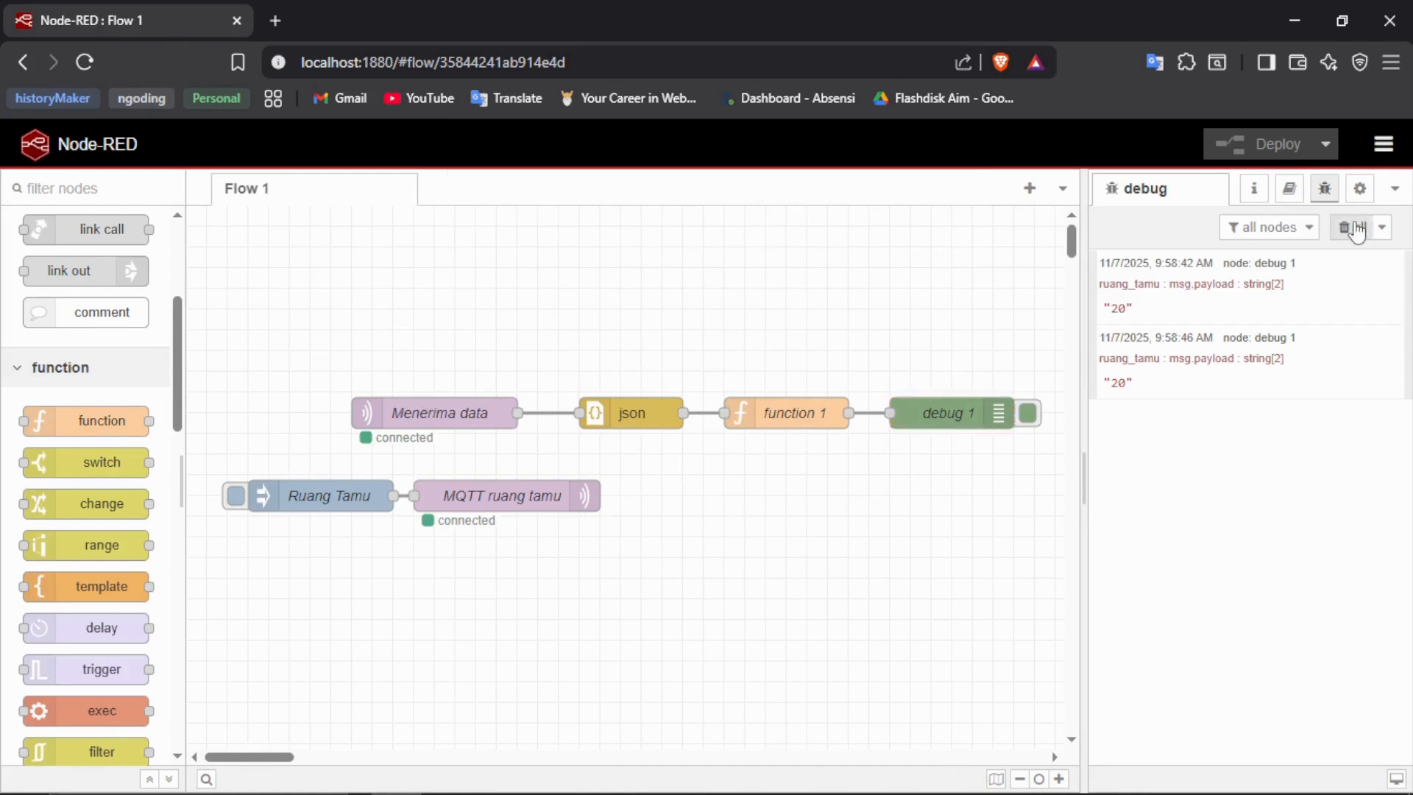
- Clear all debug messages, then trigger the Ruang Tamu inject node and check the temperature and humidity text in the debug output
click(1351, 227)
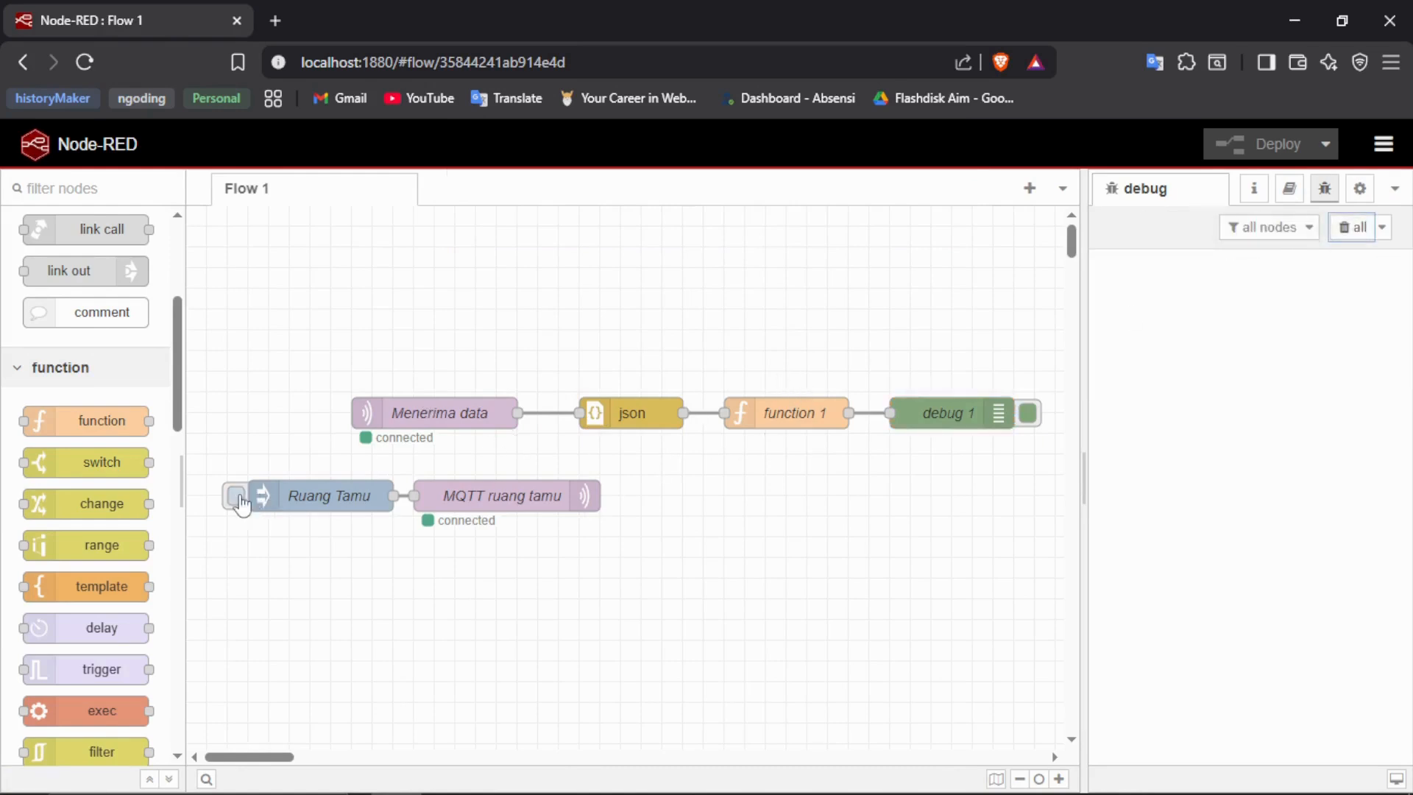
click(235, 498)
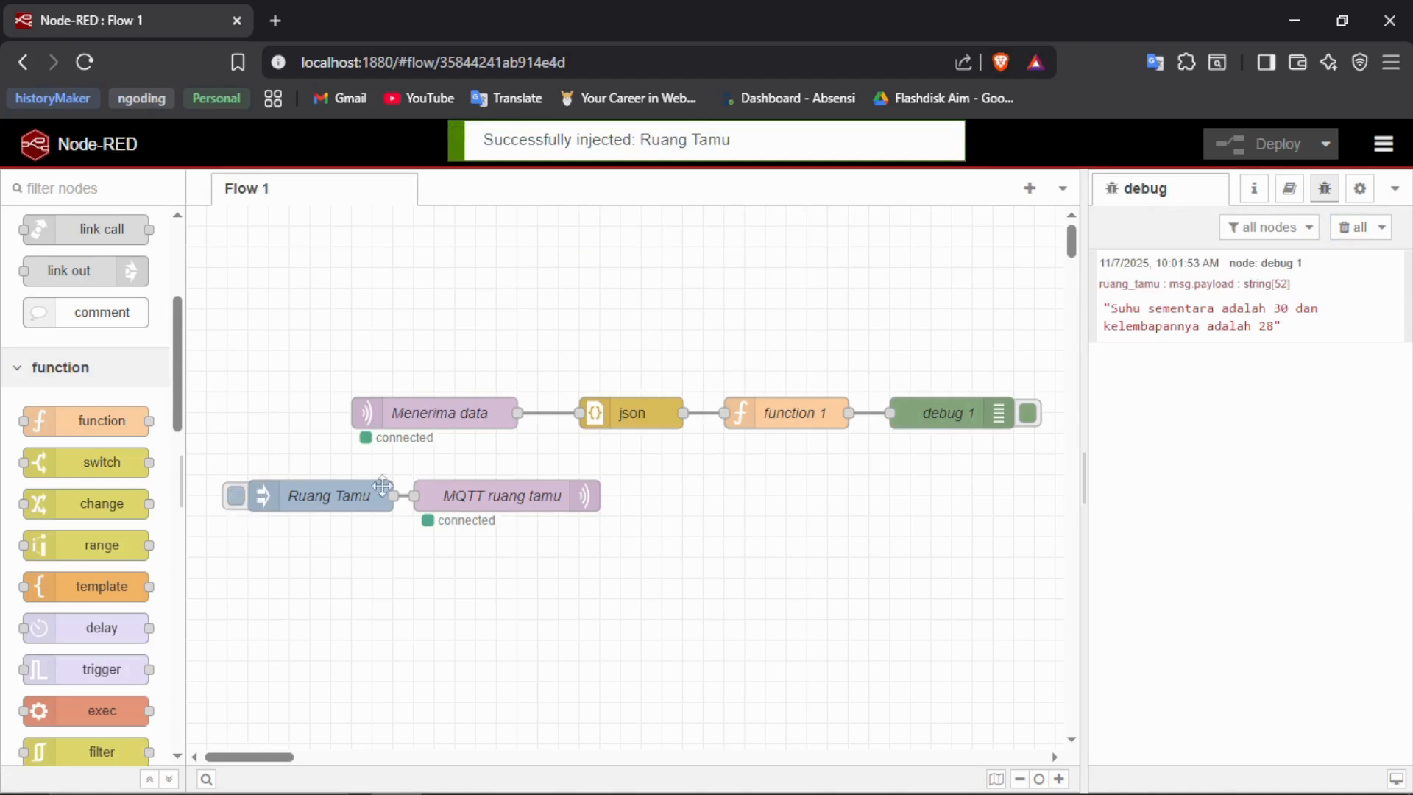
drag(1116, 309, 1304, 309)
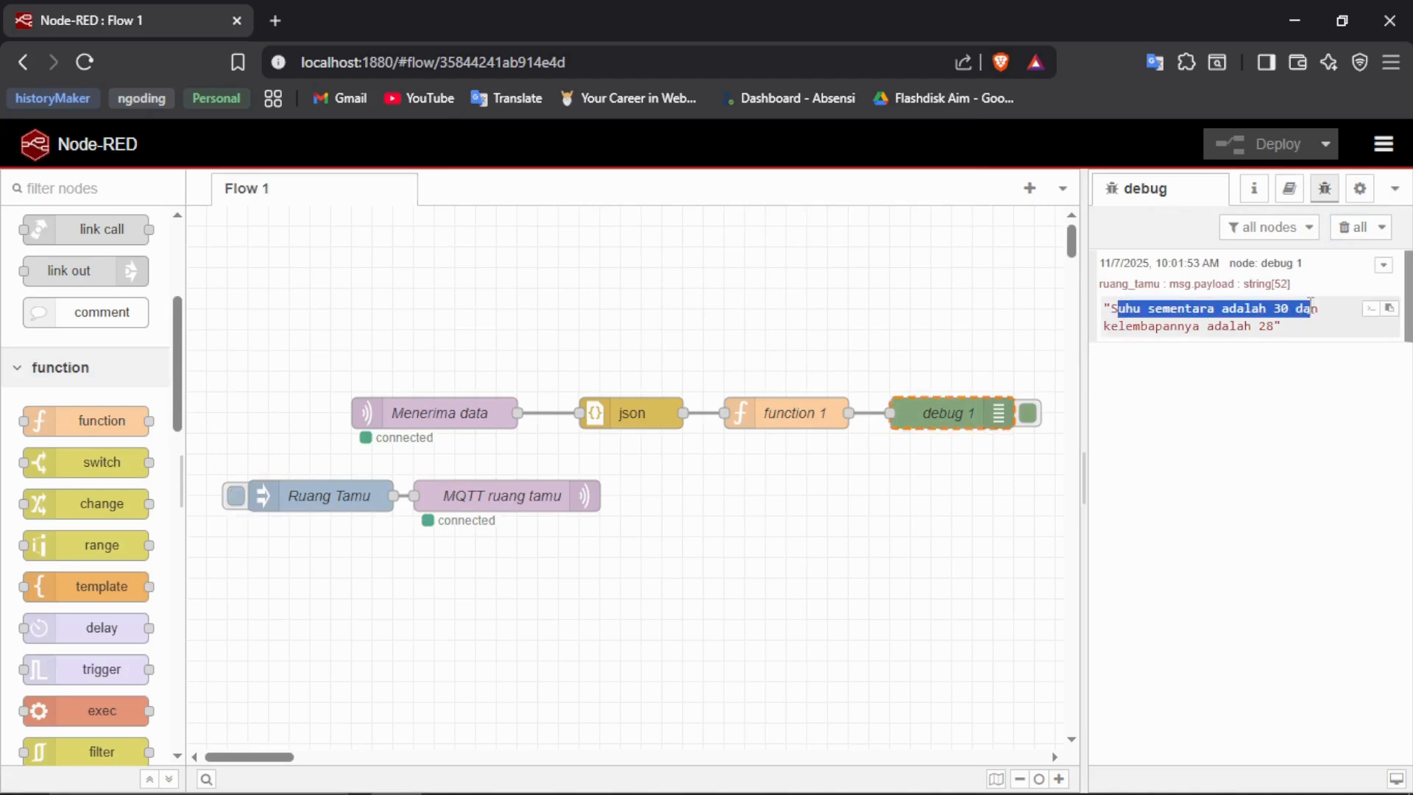
drag(1110, 326, 1273, 330)
click(505, 644)
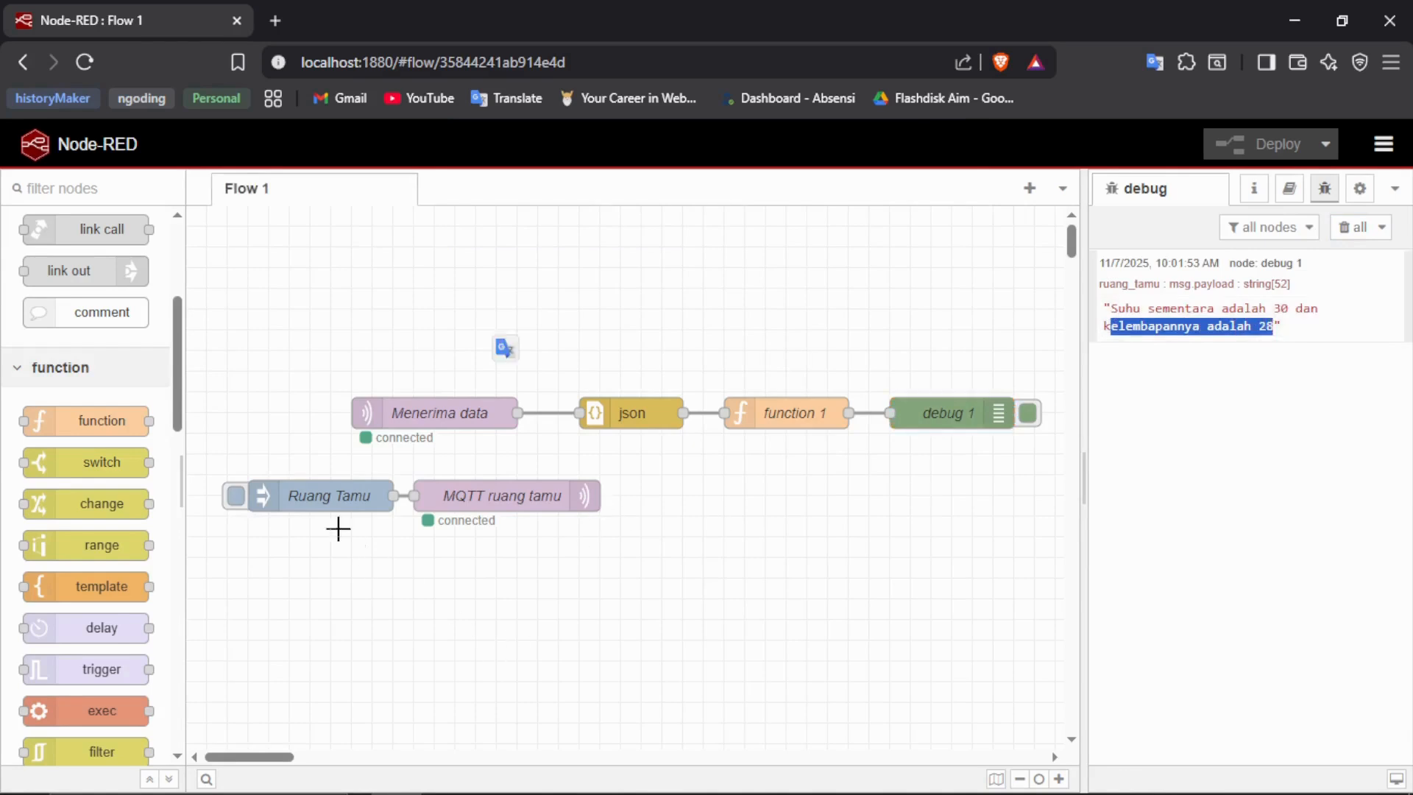
- Review the JSON payload of the Ruang Tamu inject node and the On Message code of function 1
double_click(343, 501)
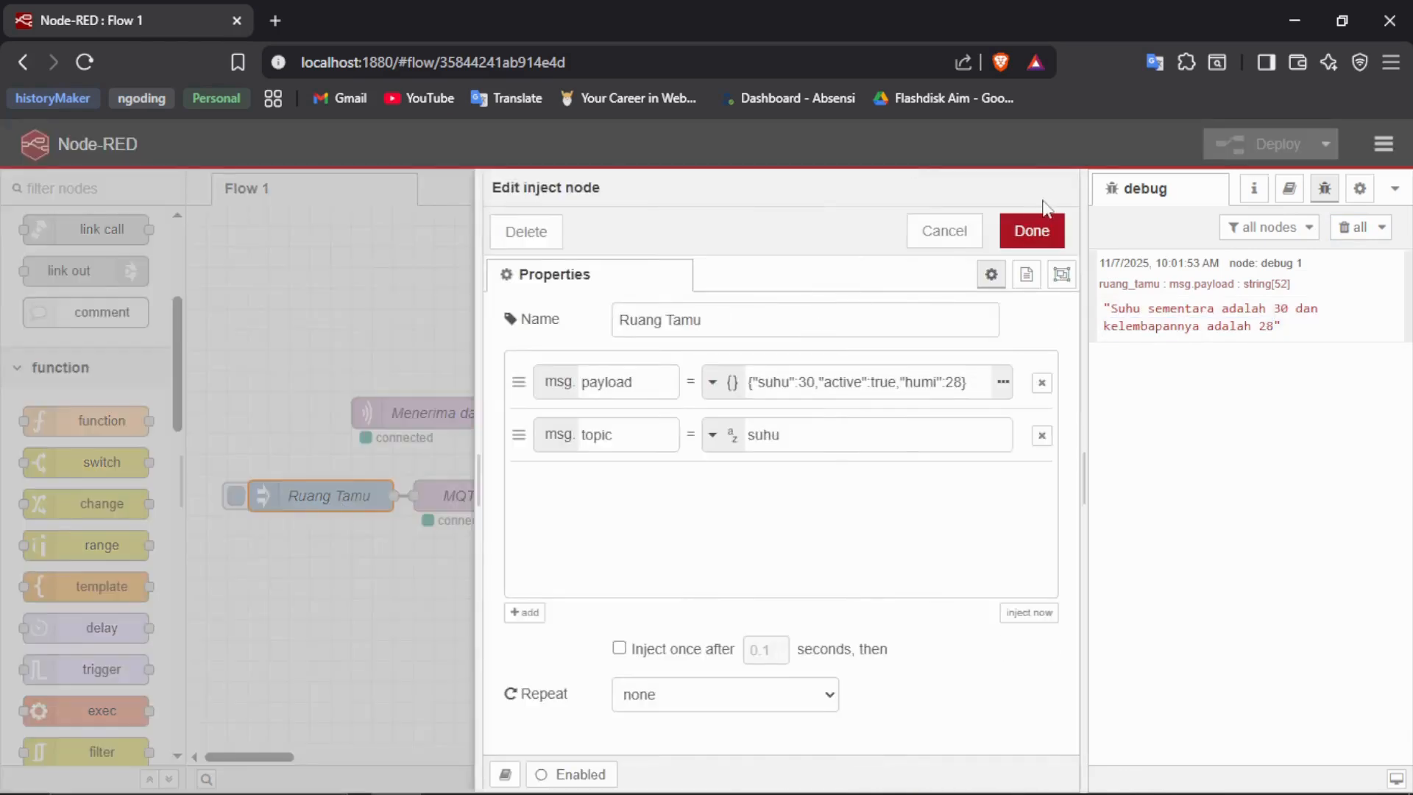
click(1034, 231)
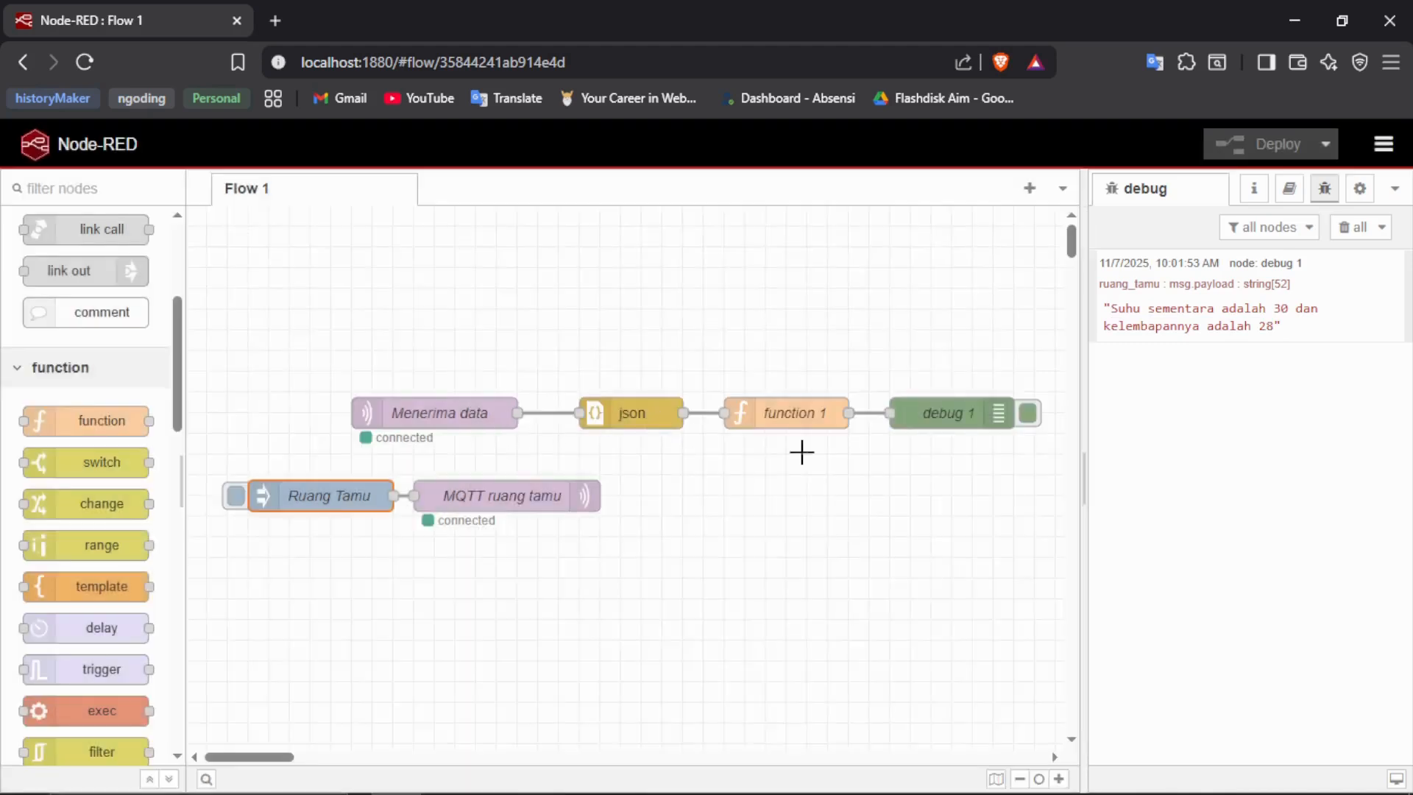
double_click(779, 414)
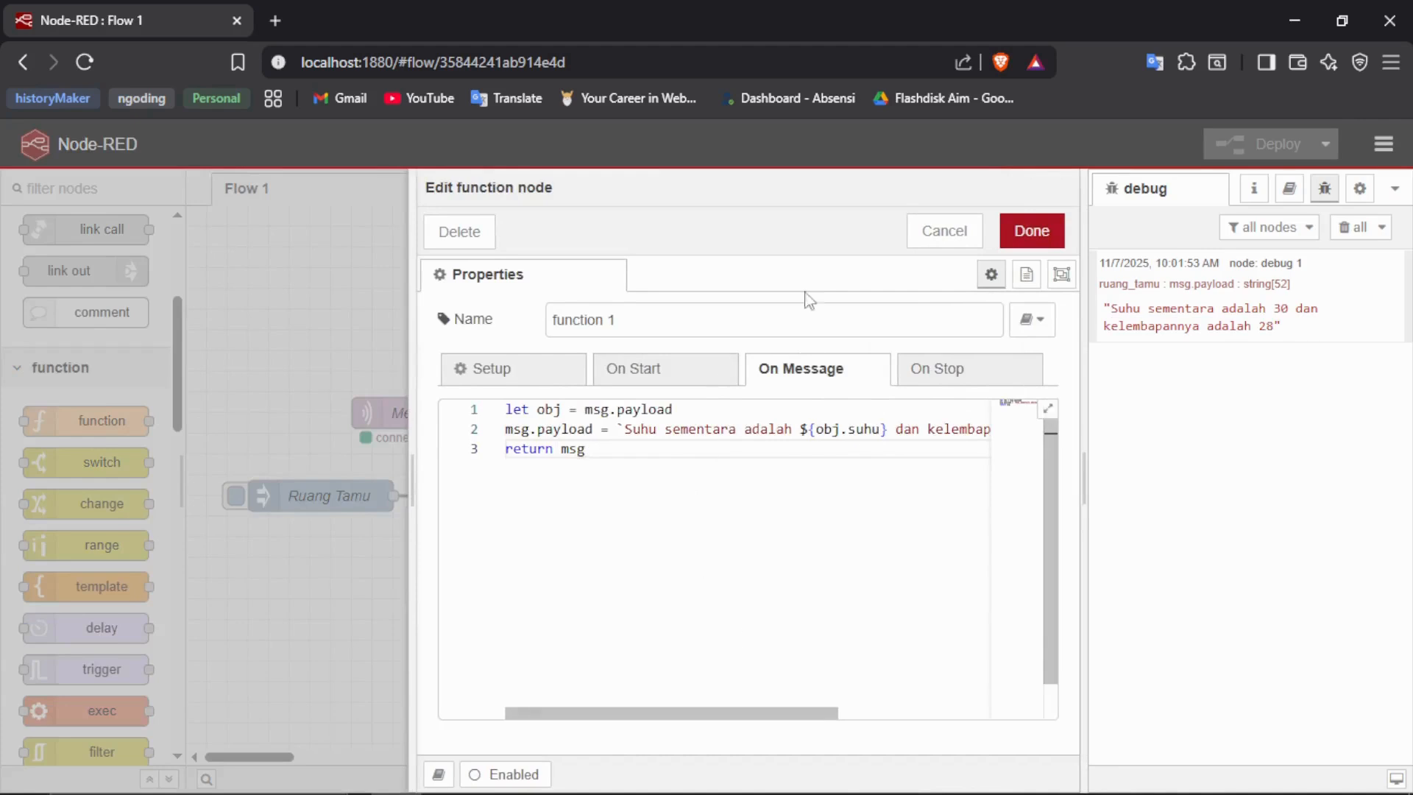
click(1031, 233)
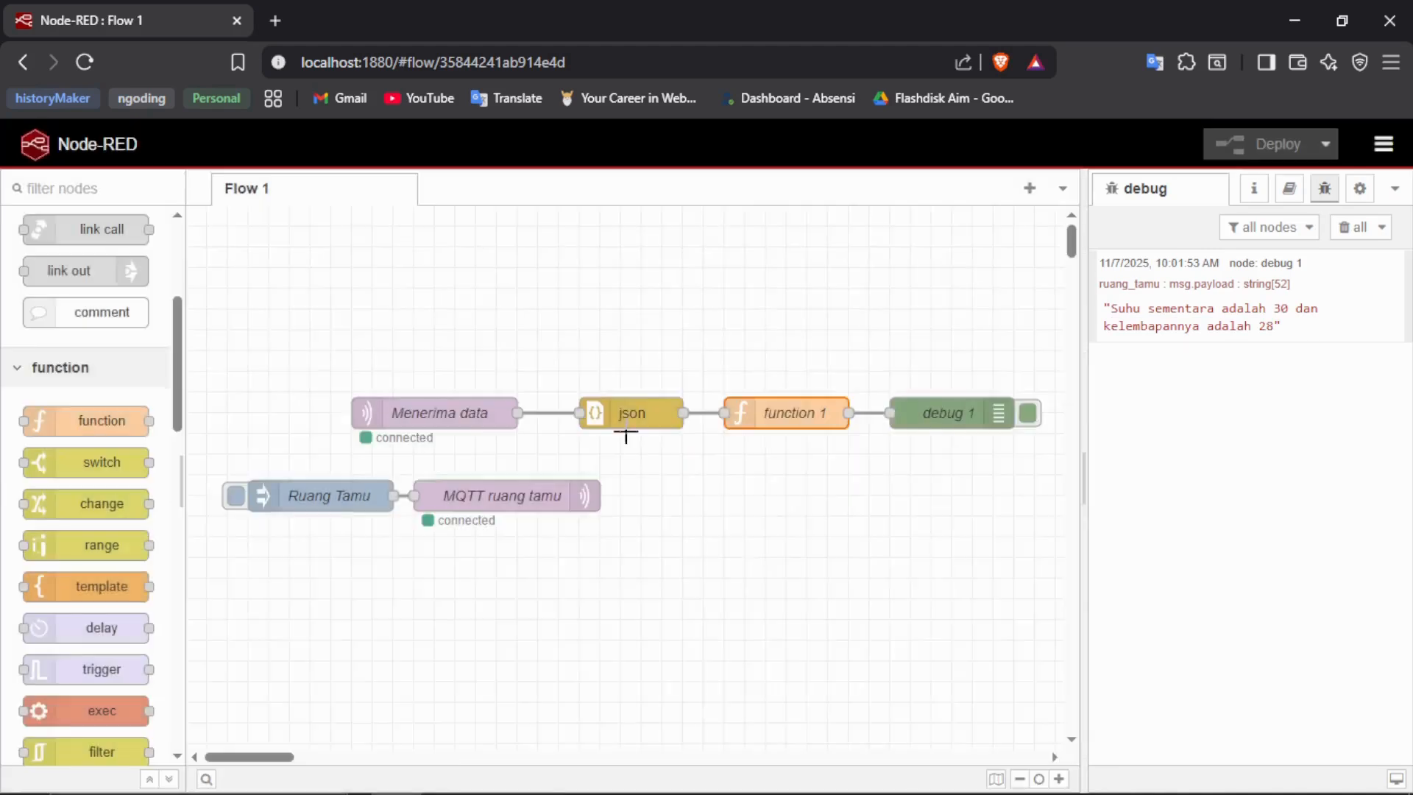